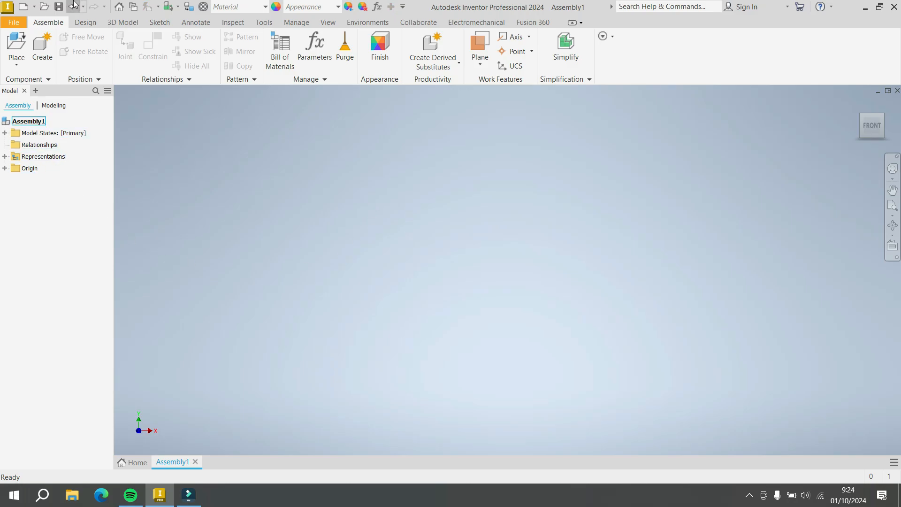
pyautogui.click(87, 22)
pyautogui.click(126, 22)
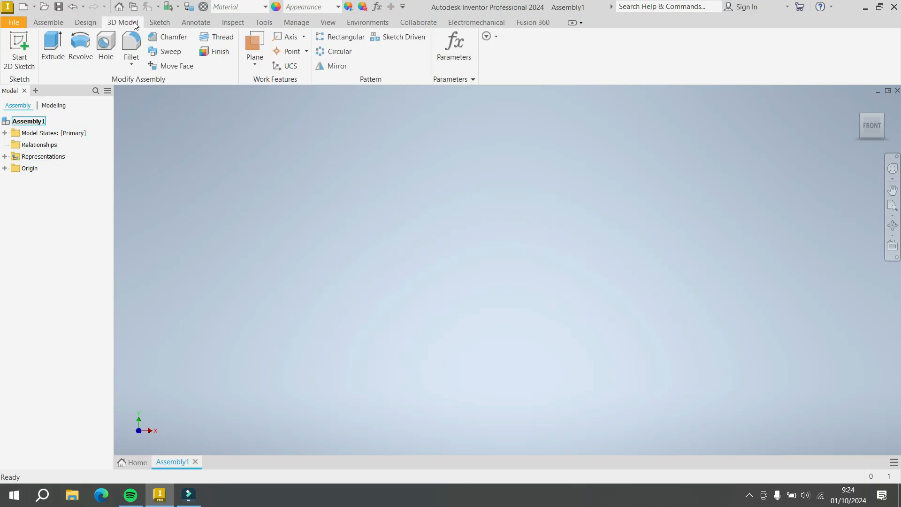
pyautogui.click(160, 22)
pyautogui.click(197, 23)
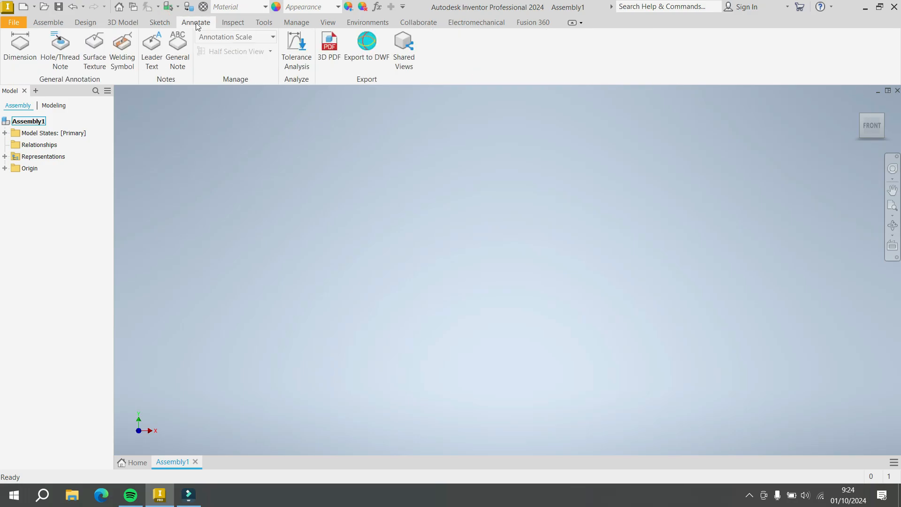
pyautogui.click(227, 22)
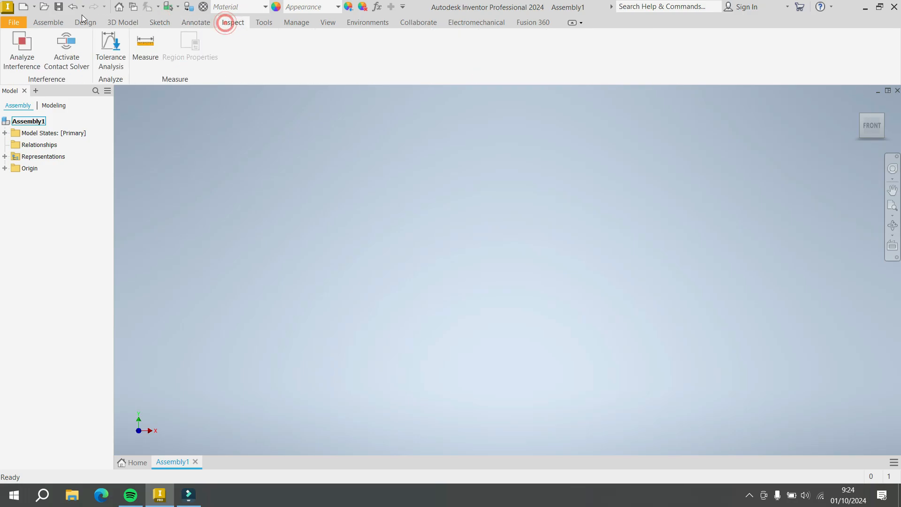
pyautogui.click(40, 22)
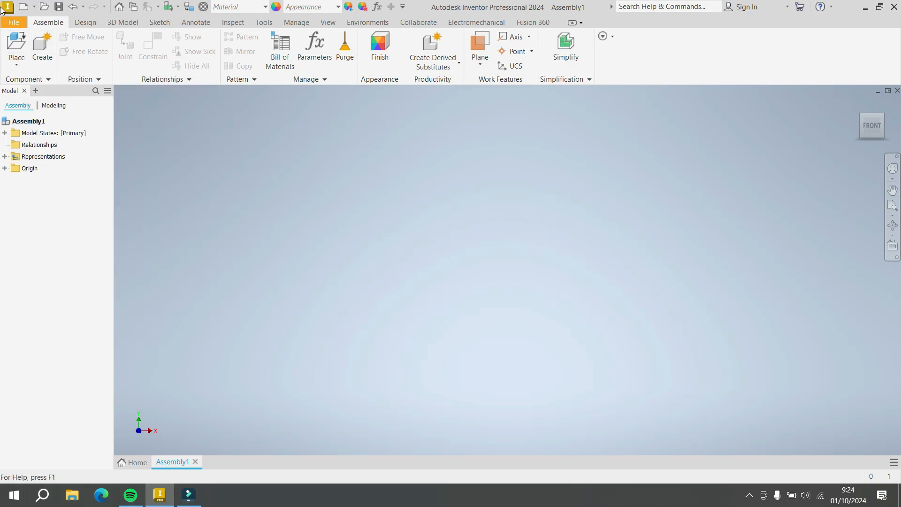
# Step: Start placing a component and browse to the PART 9 folder inside the V6 ENGINE folder under 2024-2025
pyautogui.click(16, 61)
pyautogui.click(31, 84)
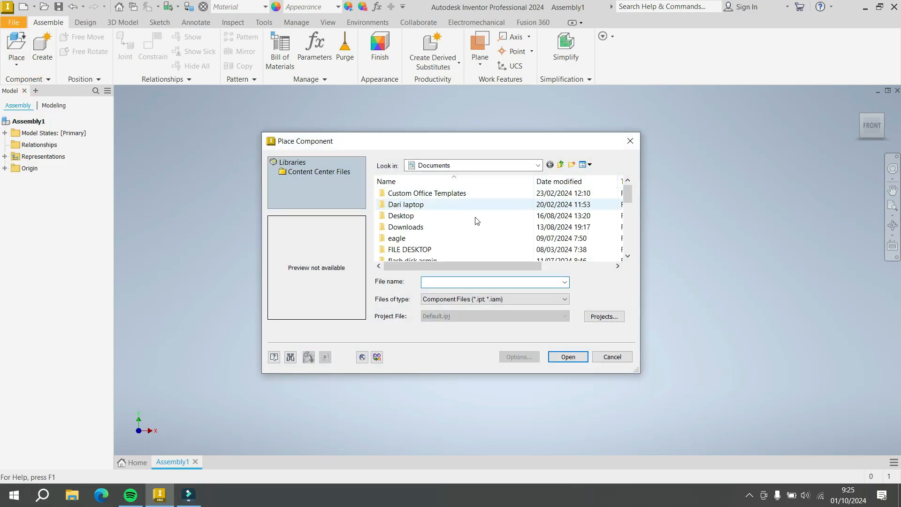
pyautogui.click(539, 166)
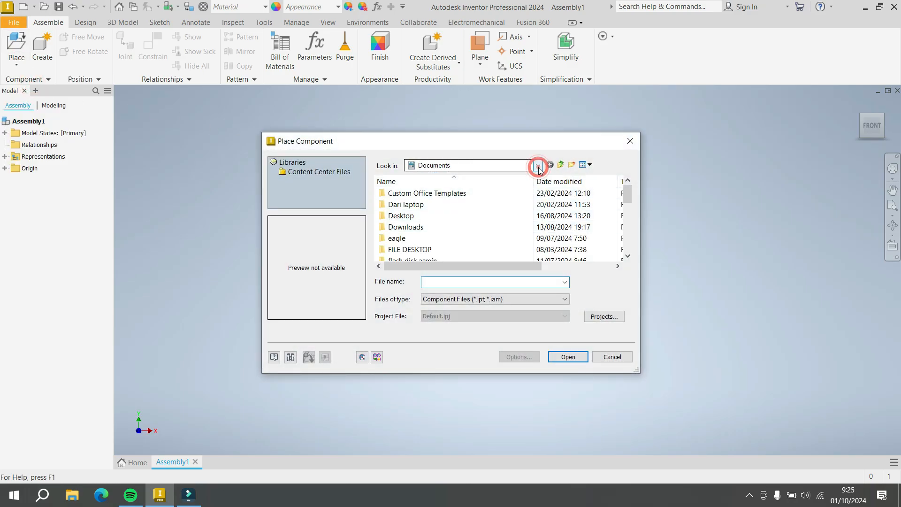
pyautogui.click(438, 270)
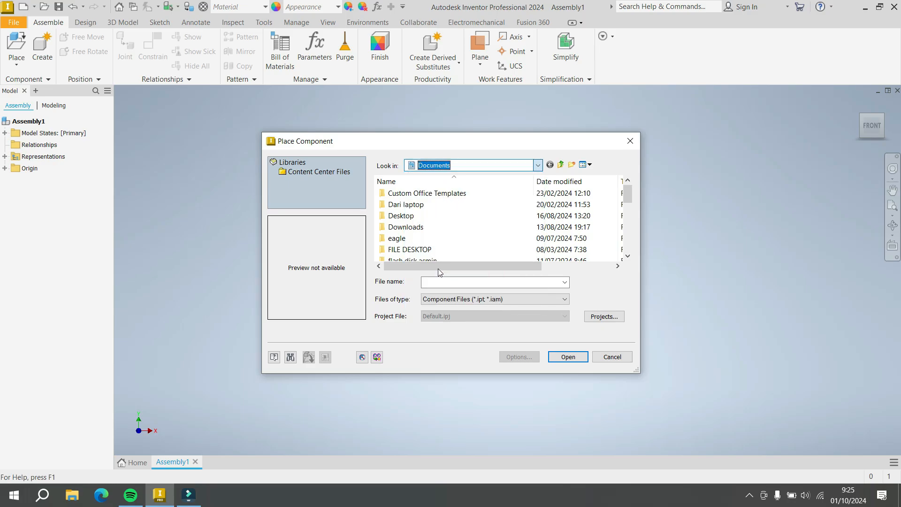
pyautogui.scroll(-3, 429, 230)
pyautogui.scroll(-3, 428, 227)
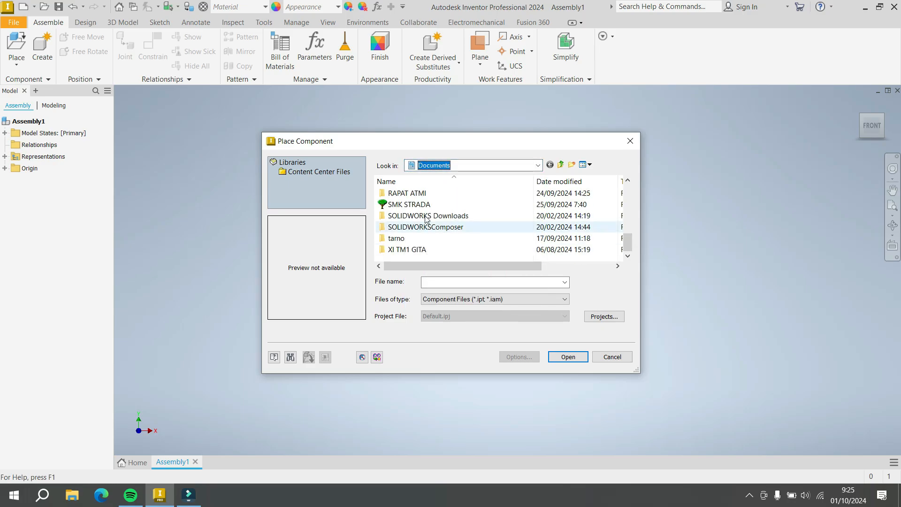
pyautogui.doubleClick(421, 203)
pyautogui.click(419, 203)
pyautogui.doubleClick(413, 205)
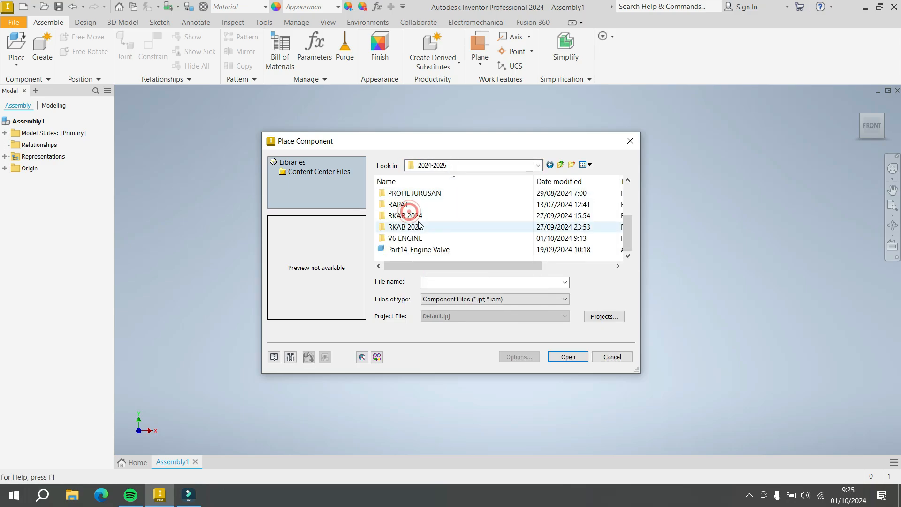
pyautogui.doubleClick(410, 230)
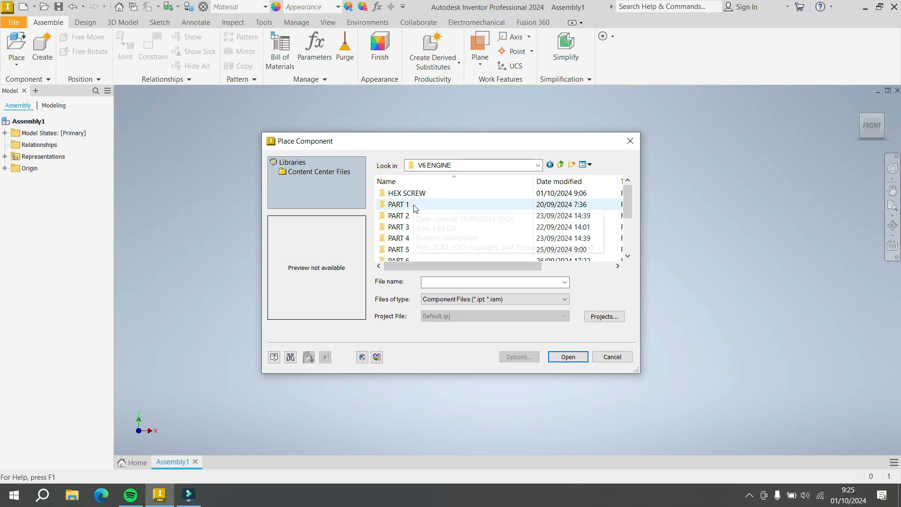
pyautogui.scroll(-2, 415, 209)
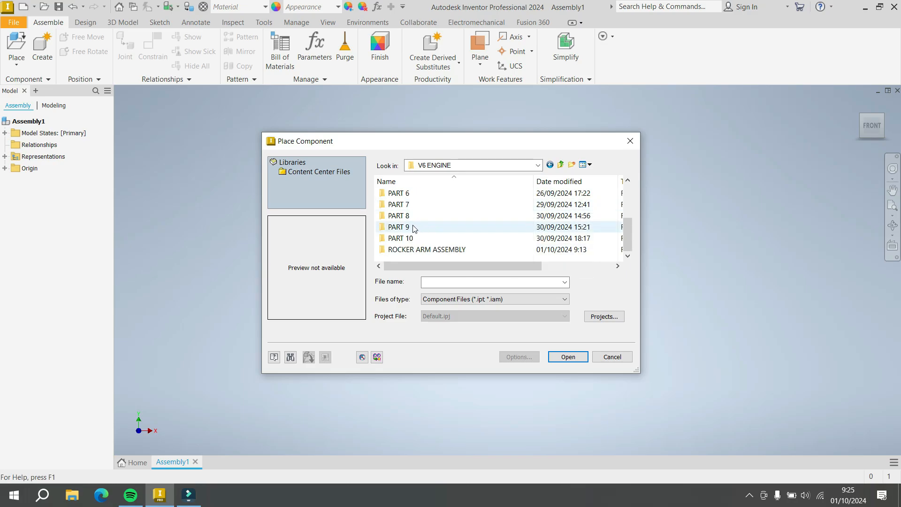
pyautogui.doubleClick(414, 228)
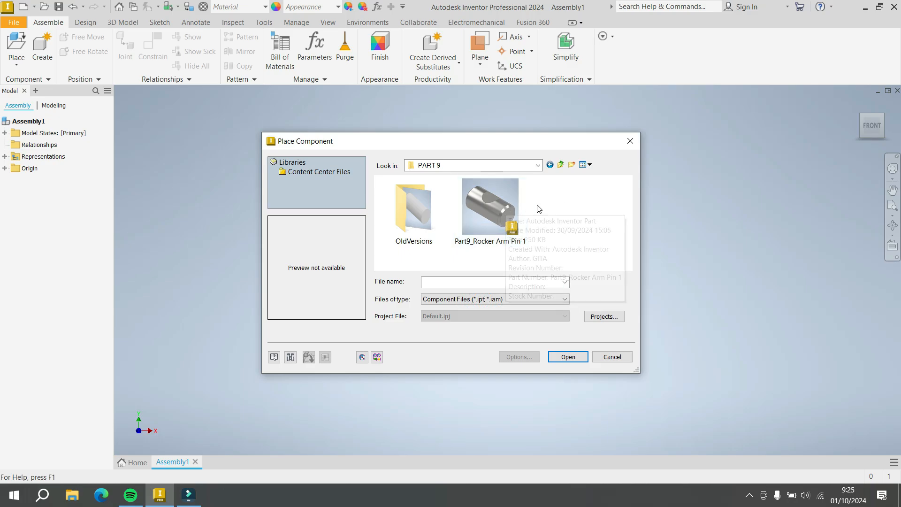
# Step: Insert one Part9_Rocker Arm Pin 1 into the assembly, grounded at the origin
pyautogui.doubleClick(508, 207)
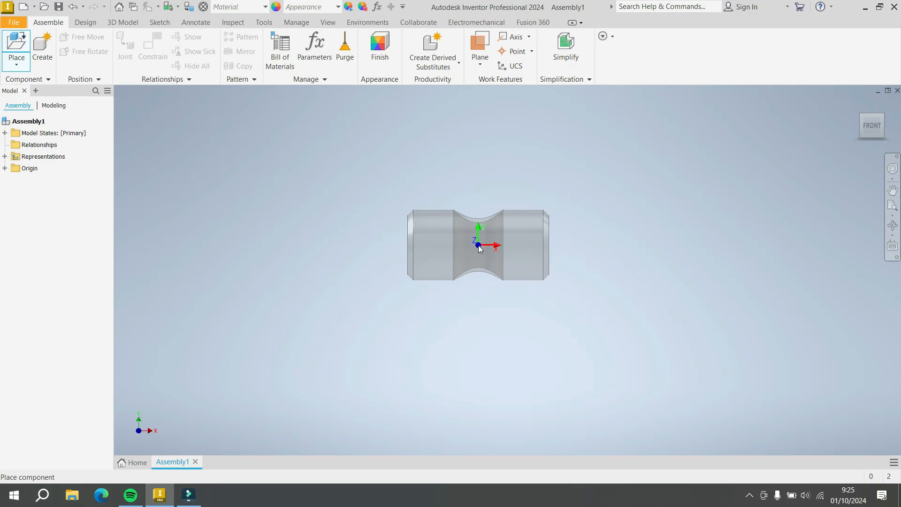
pyautogui.rightClick(478, 245)
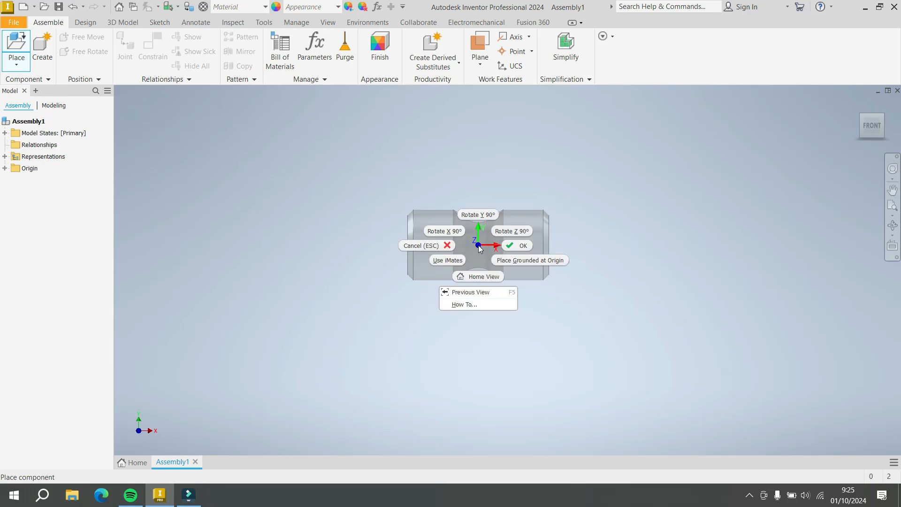
pyautogui.click(528, 260)
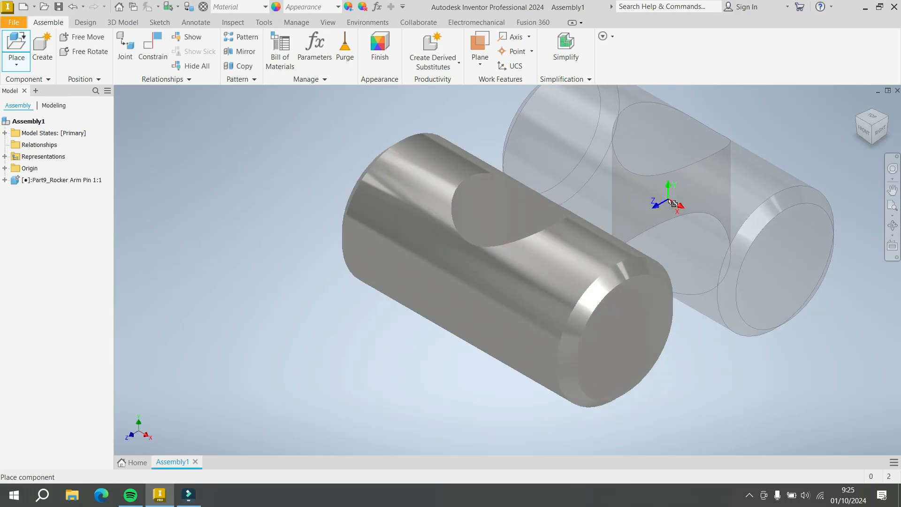
pyautogui.rightClick(669, 201)
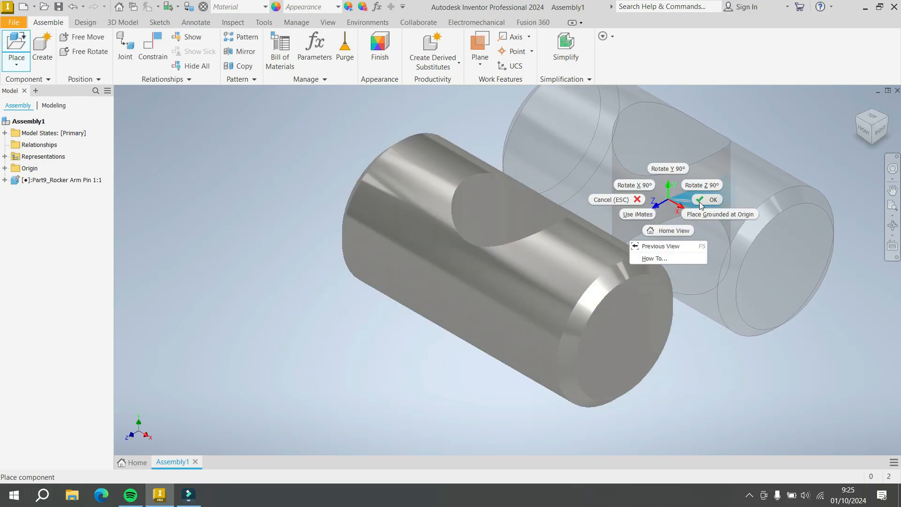
pyautogui.click(717, 201)
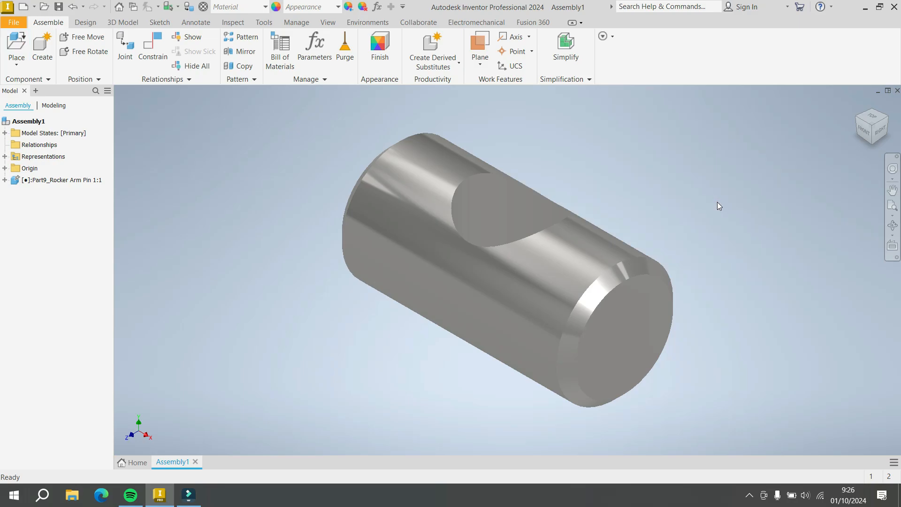
# Step: Orient the pin to the isometric view of its bottom, back and right faces, and set it as the home view with Fit to View
pyautogui.click(866, 141)
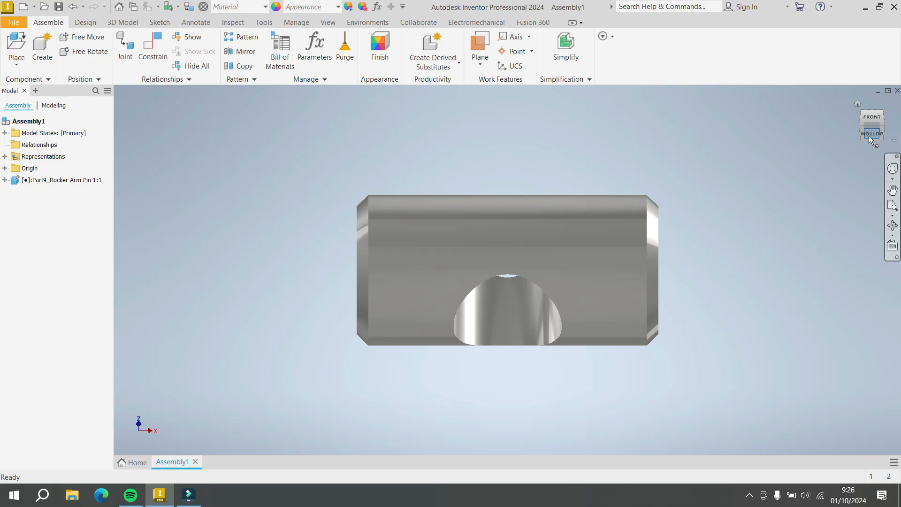
pyautogui.click(869, 136)
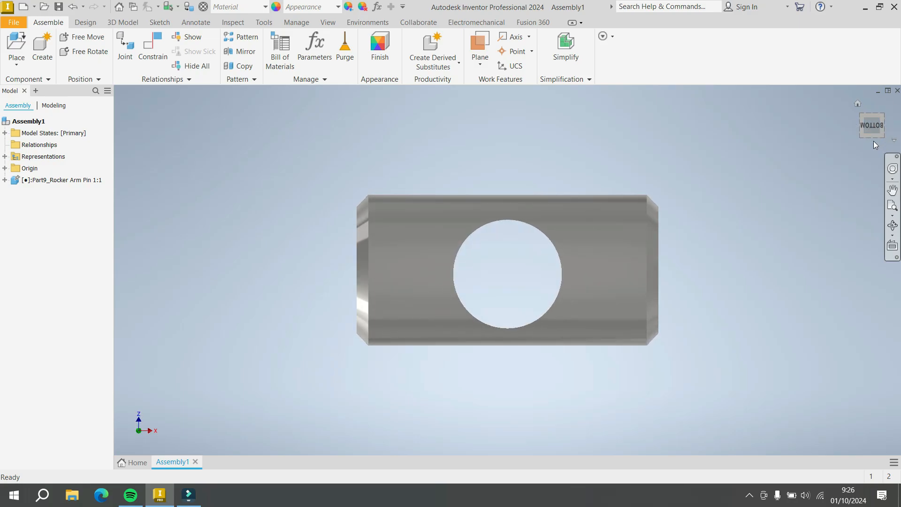
pyautogui.click(874, 138)
pyautogui.click(875, 126)
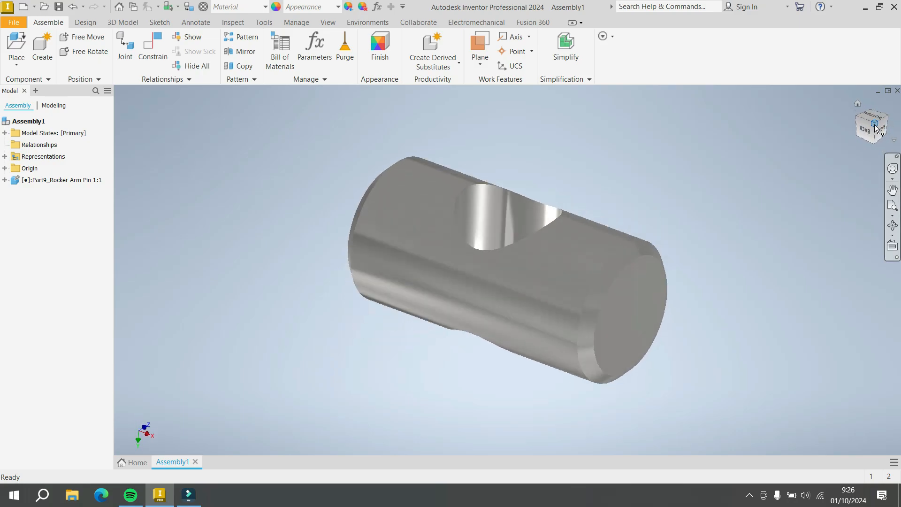
pyautogui.rightClick(859, 106)
pyautogui.moveTo(862, 174)
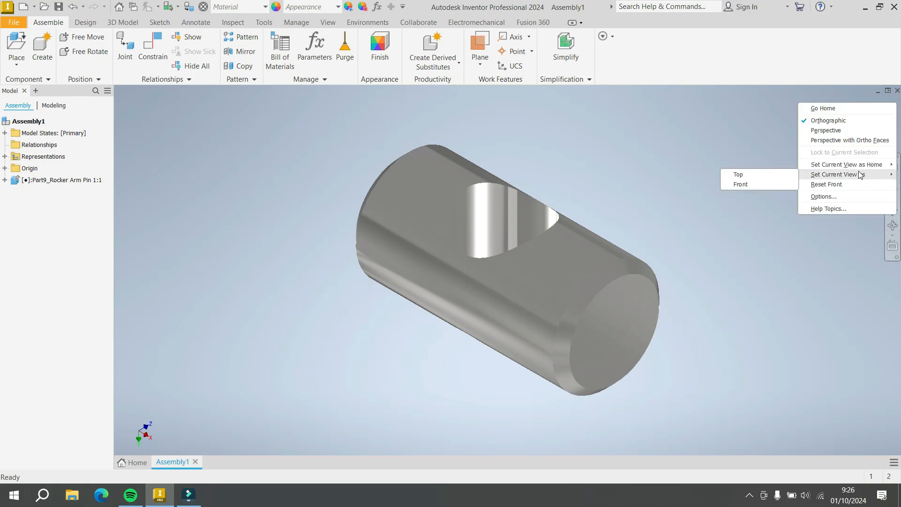
pyautogui.moveTo(839, 165)
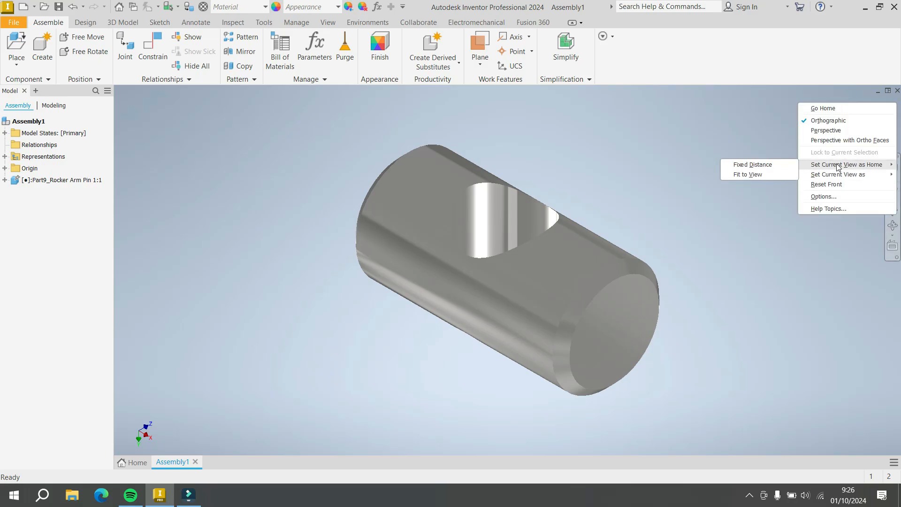
pyautogui.click(757, 174)
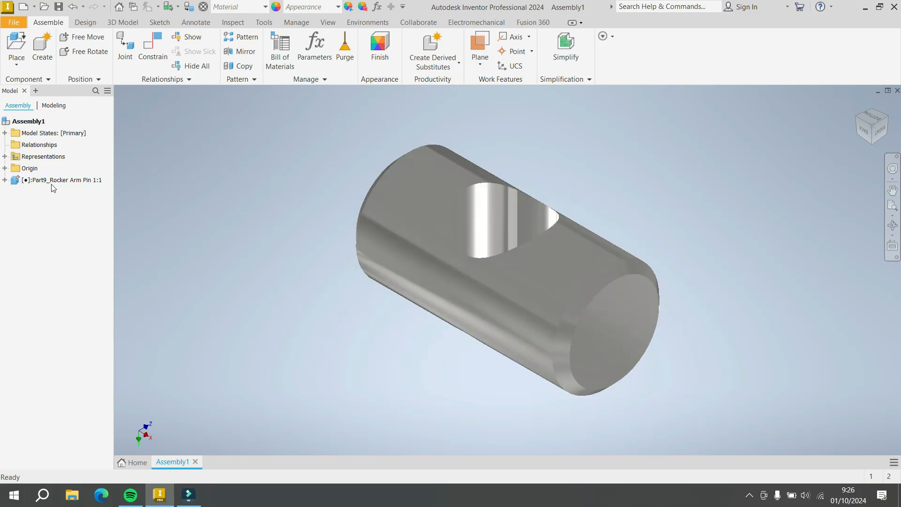
# Step: Check the Grounded setting of the rocker arm pin, leaving nothing selected
pyautogui.rightClick(29, 182)
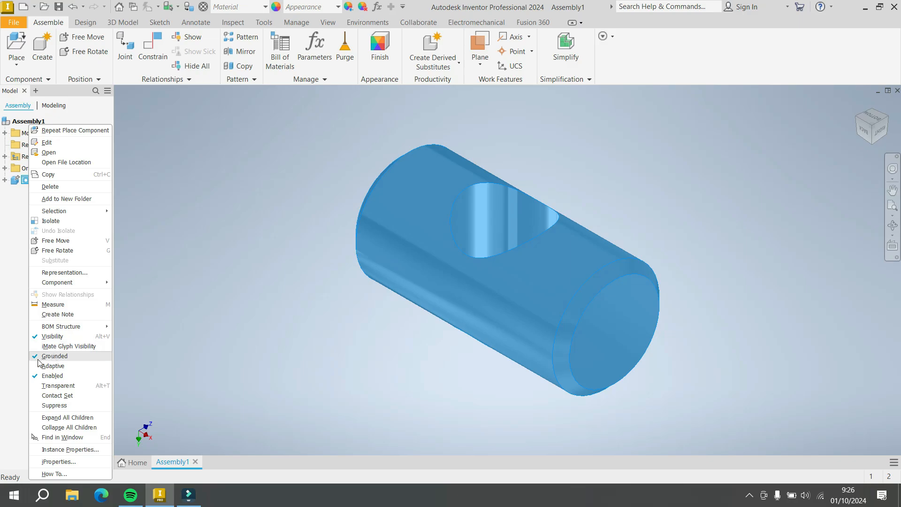
pyautogui.click(94, 358)
pyautogui.click(274, 237)
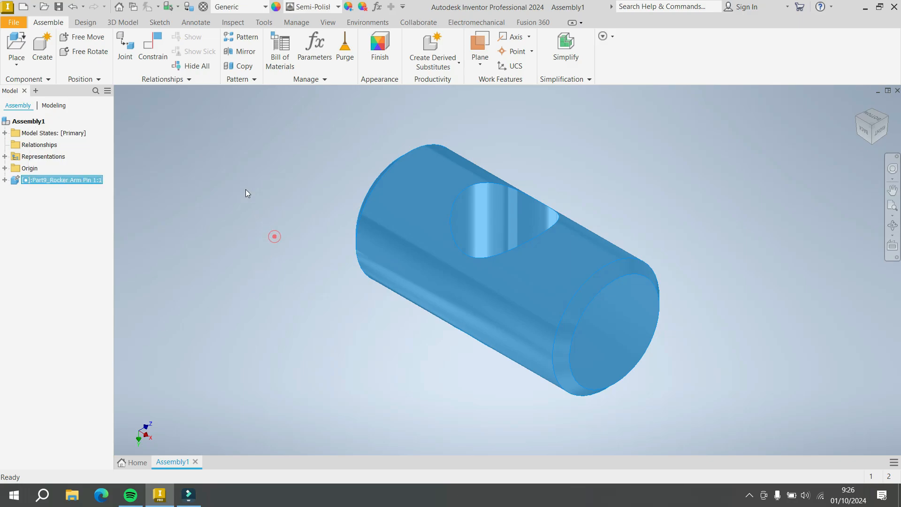
pyautogui.click(245, 186)
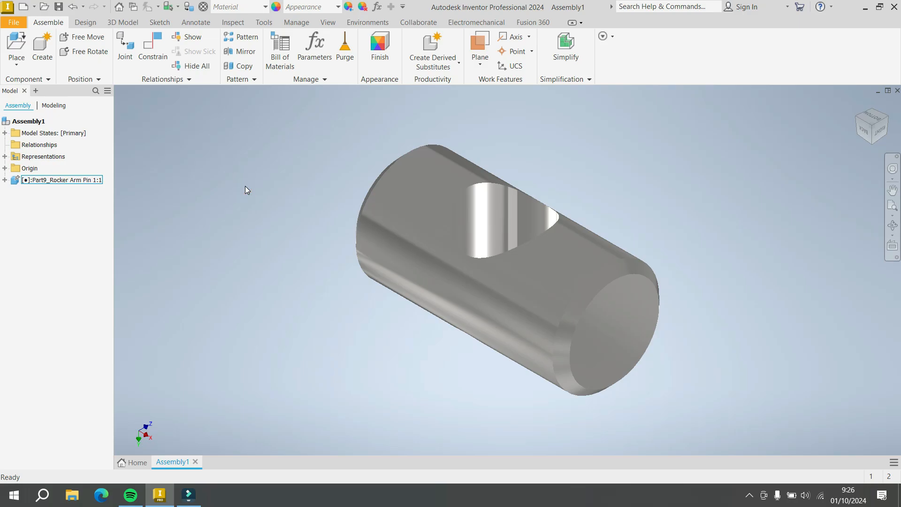
# Step: Place one Part7_Rocker Arm from the PART 7 folder beside the pin, rotated 90° about Y
pyautogui.click(17, 64)
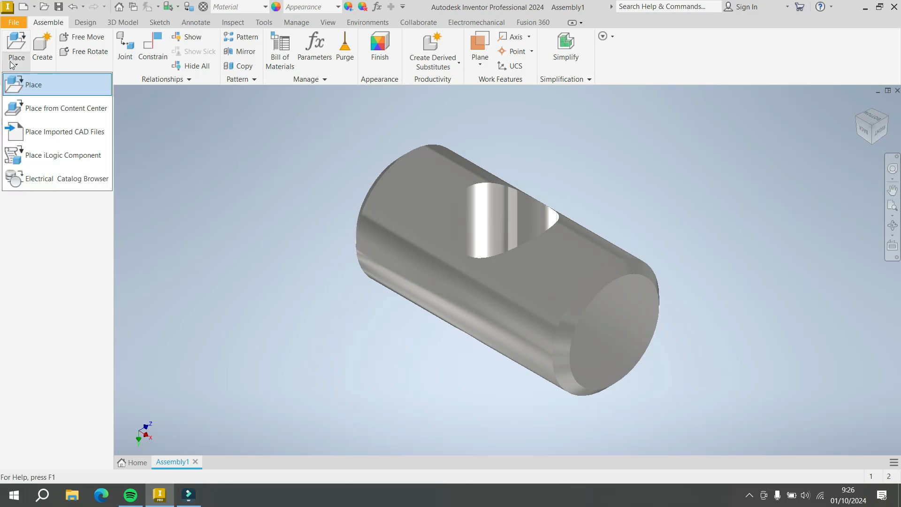
pyautogui.click(31, 79)
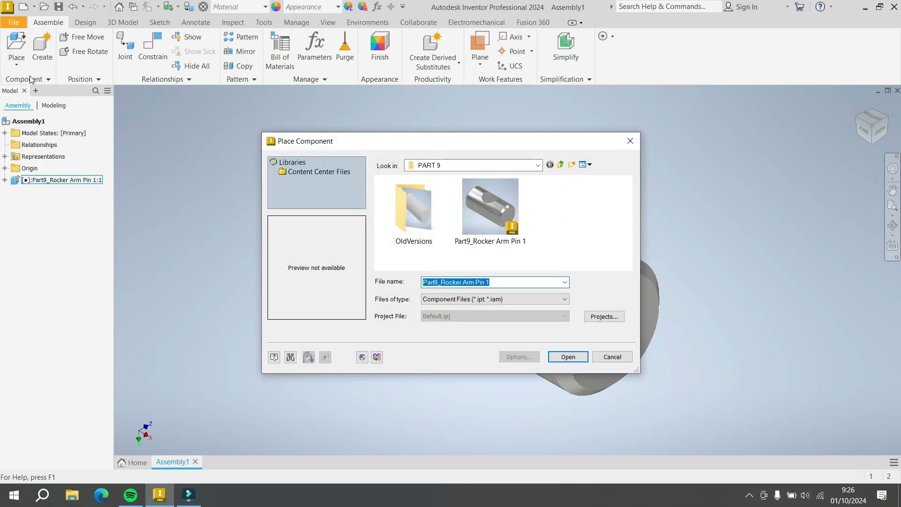
pyautogui.click(561, 165)
pyautogui.doubleClick(404, 227)
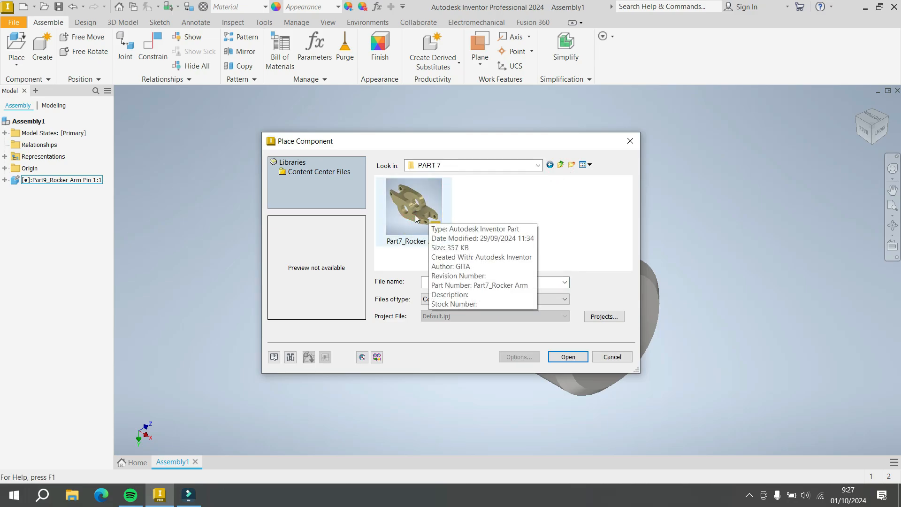
pyautogui.doubleClick(420, 207)
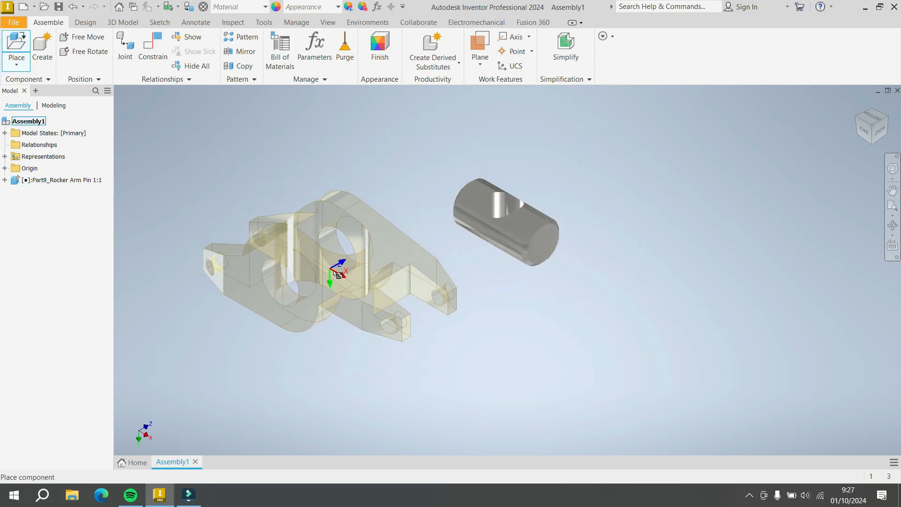
pyautogui.rightClick(377, 268)
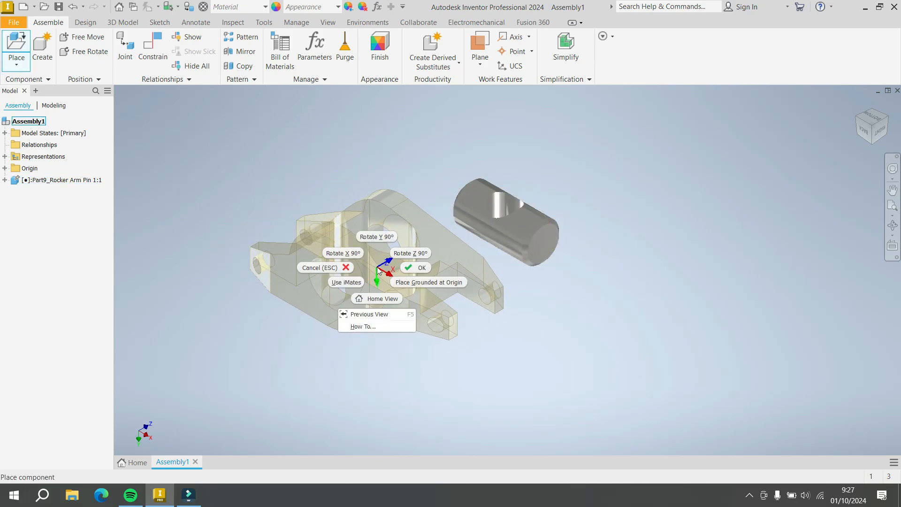
pyautogui.click(378, 221)
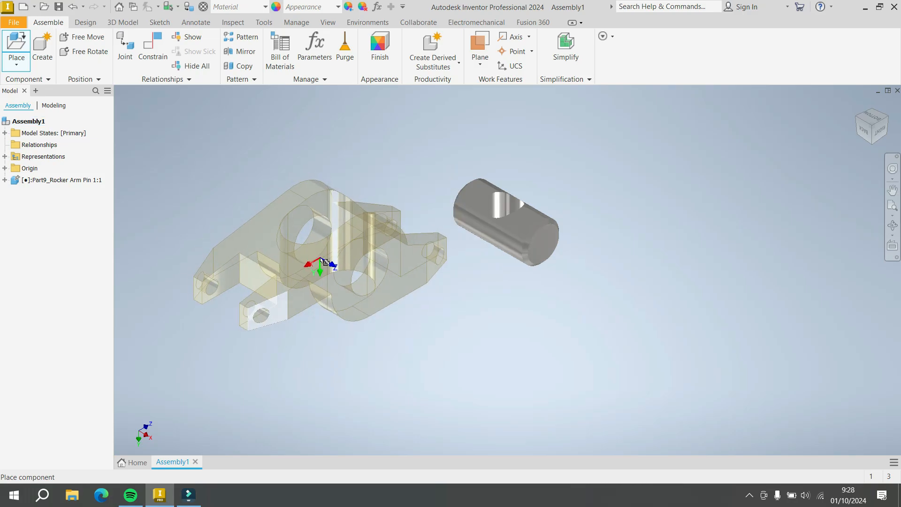
pyautogui.click(322, 261)
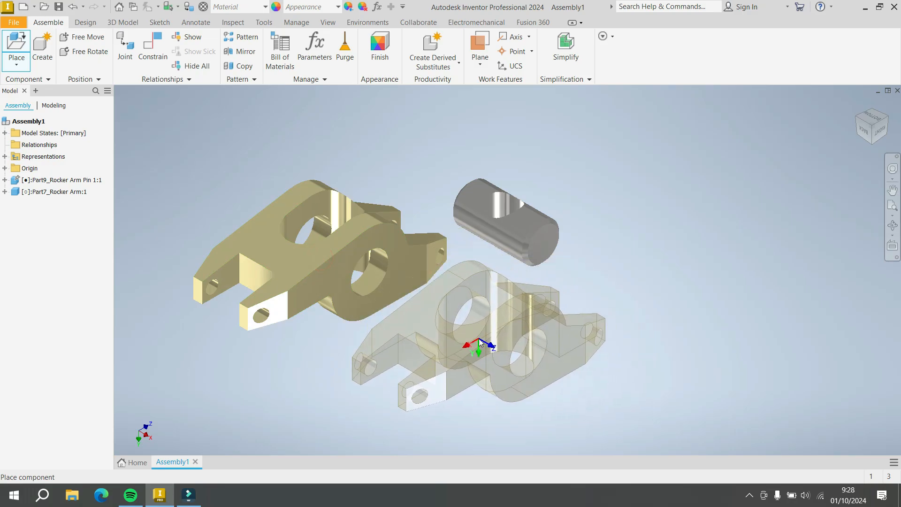
pyautogui.rightClick(480, 343)
pyautogui.click(539, 337)
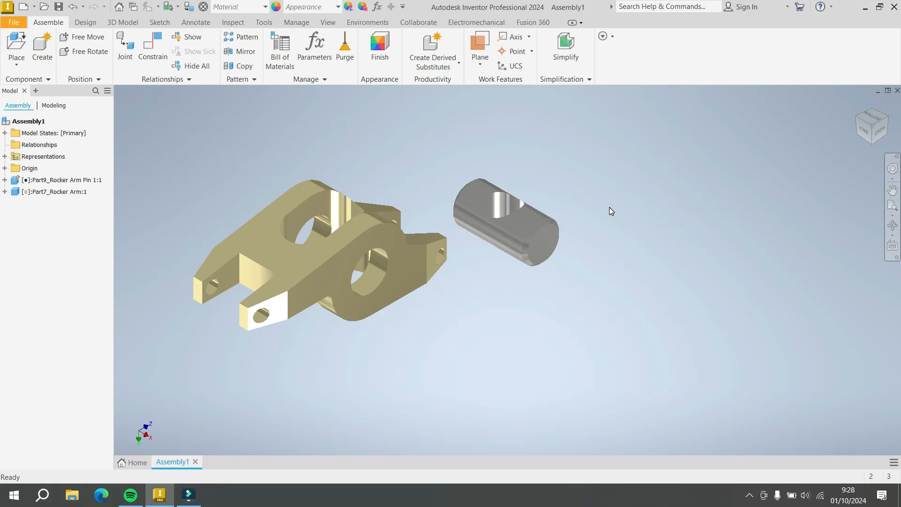
# Step: Set the visual style of the assembly to Shaded with Edges
pyautogui.click(328, 22)
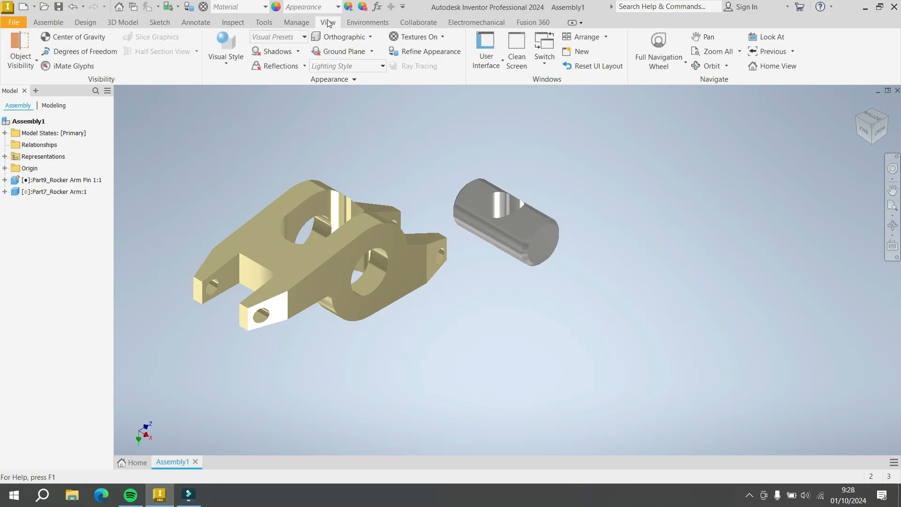
pyautogui.click(233, 61)
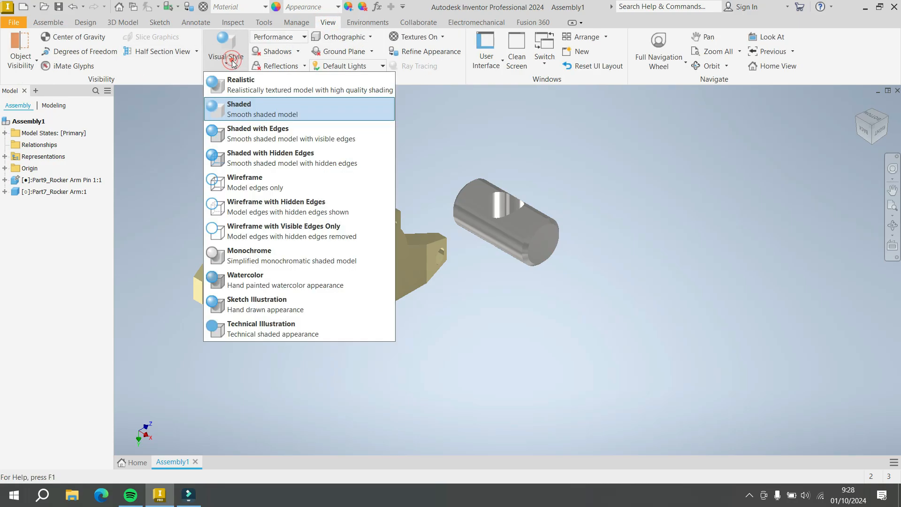
pyautogui.click(251, 131)
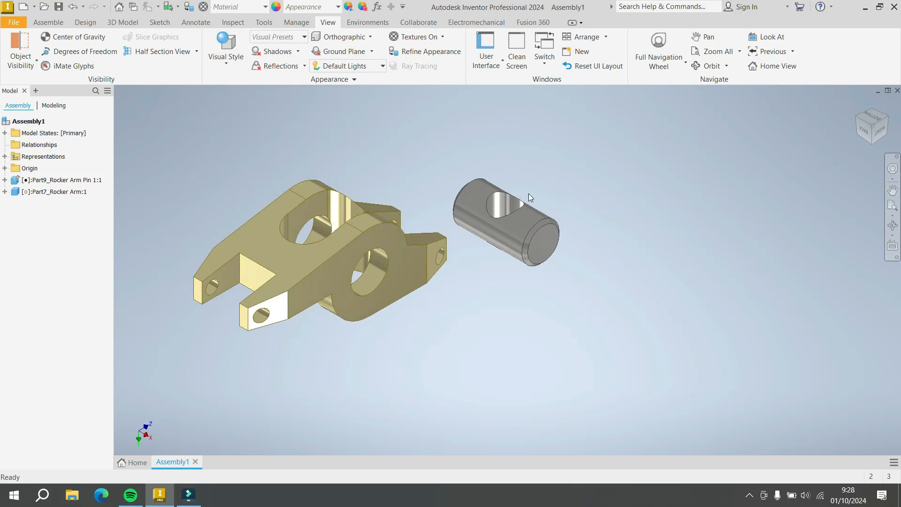
# Step: Apply a Mate constraint with 0 mm offset between the axes of the rocker arm's large bore and the rocker arm pin
pyautogui.click(63, 24)
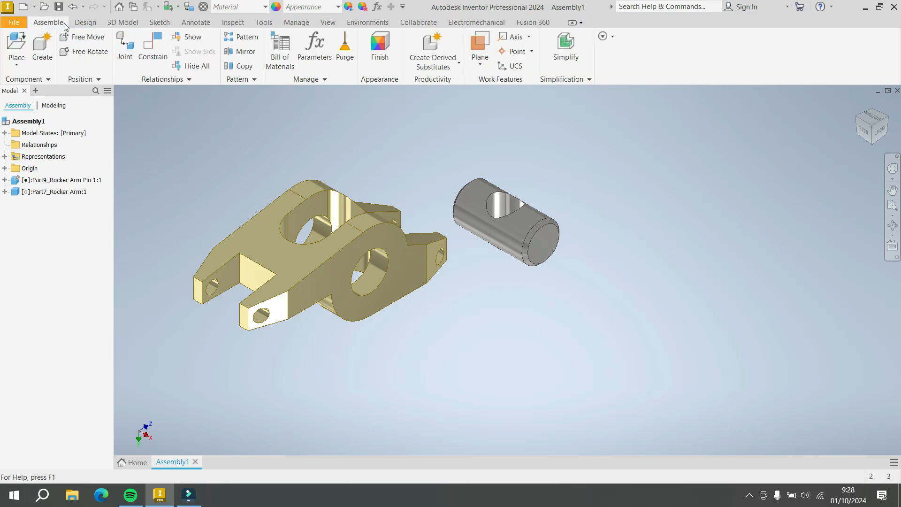
pyautogui.click(152, 50)
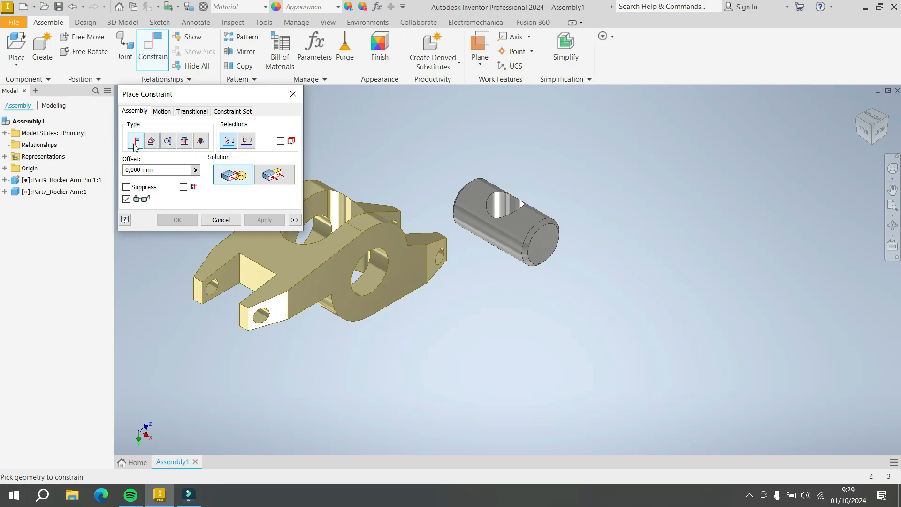
pyautogui.click(378, 265)
pyautogui.click(517, 223)
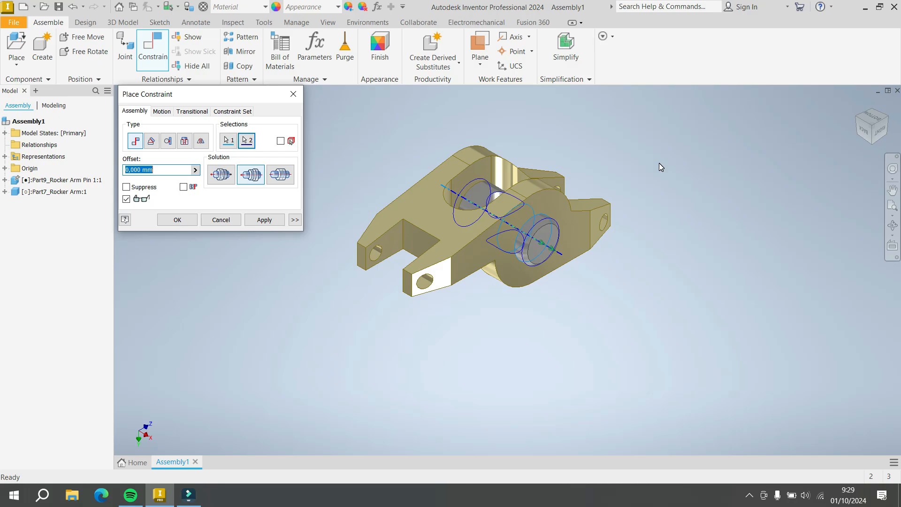
pyautogui.click(265, 223)
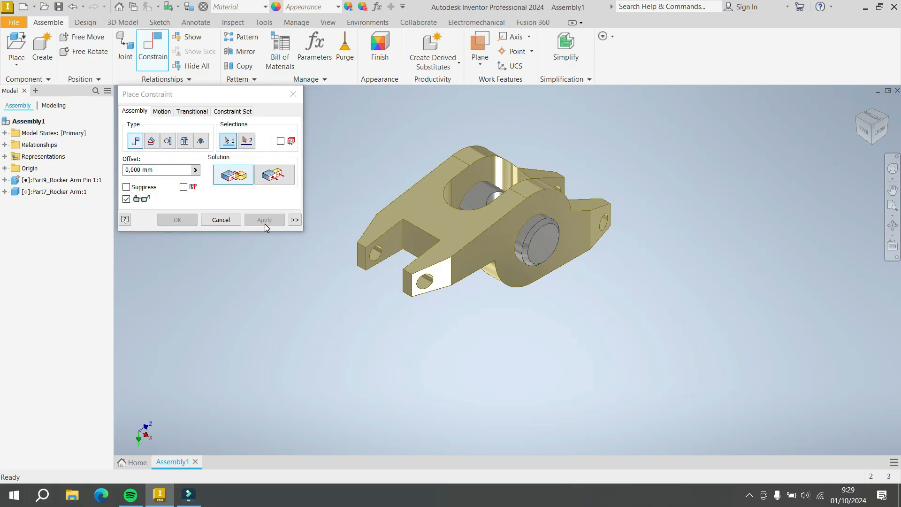
pyautogui.click(227, 223)
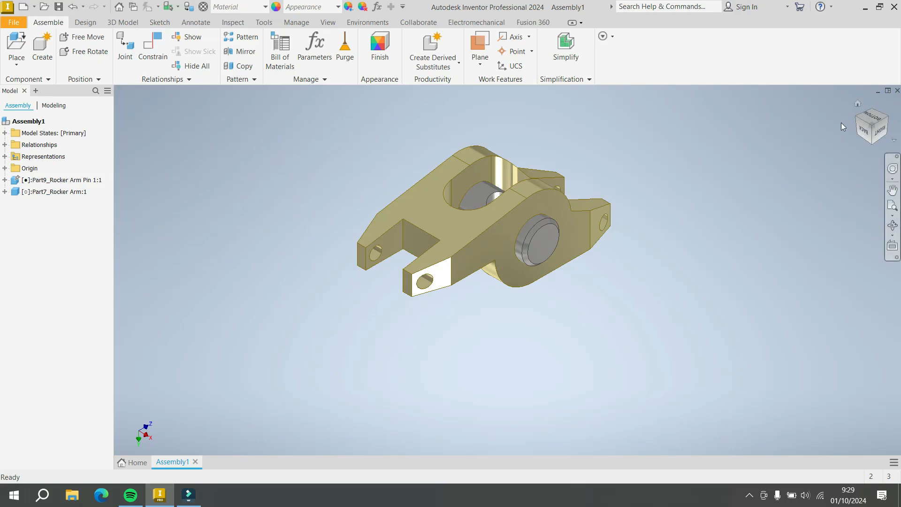
# Step: In the back view, slide the rocker arm along the pin's axis until it is clear of the pin, leaving nothing selected
pyautogui.click(866, 131)
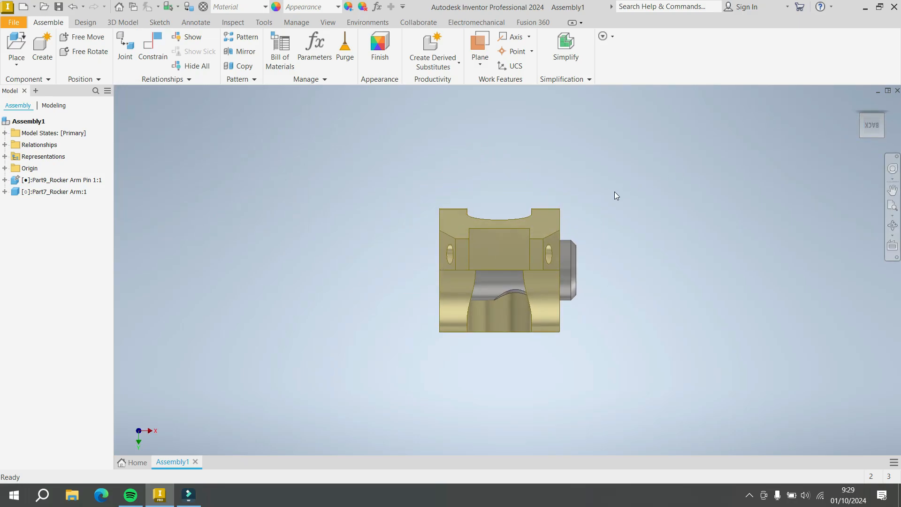
pyautogui.moveTo(492, 240); pyautogui.dragTo(354, 241)
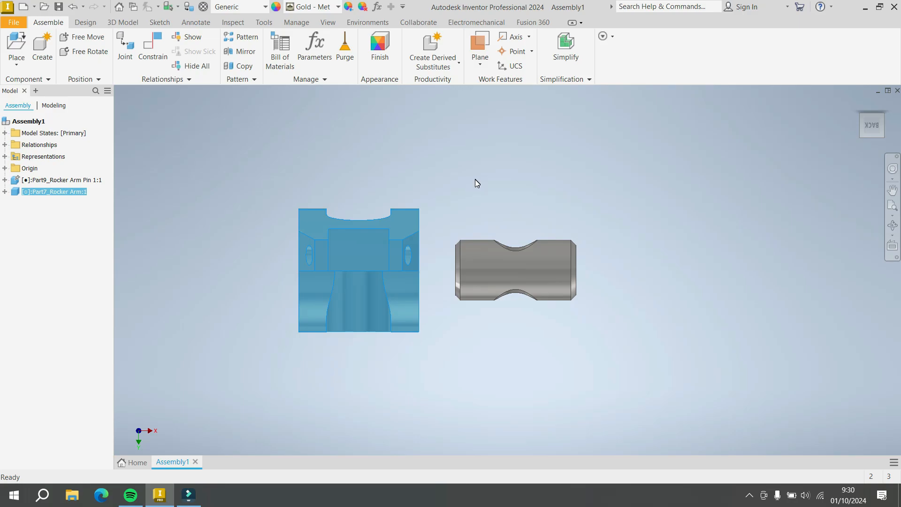
pyautogui.rightClick(441, 177)
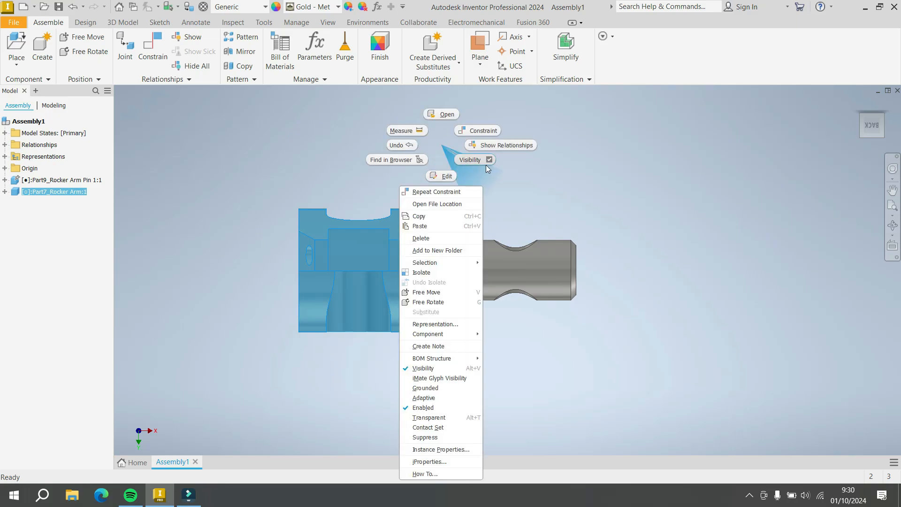
pyautogui.click(470, 122)
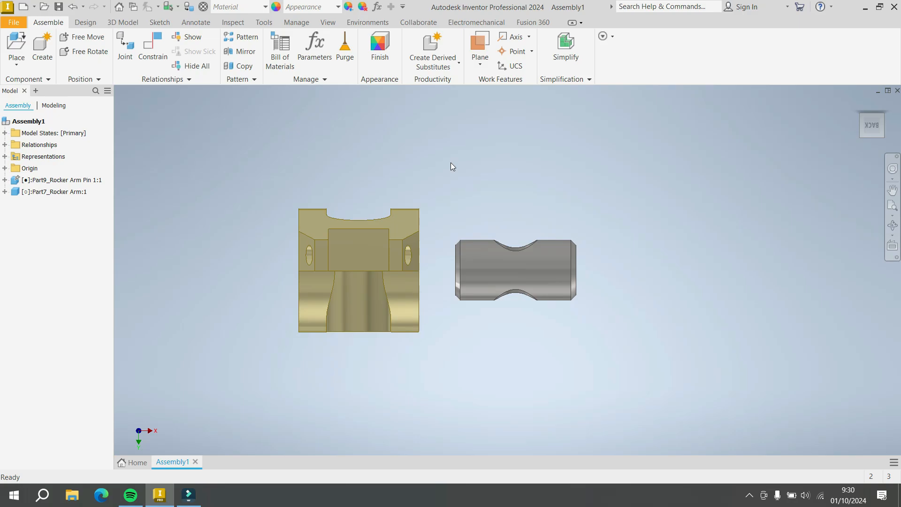
# Step: Apply a Flush constraint with 0 mm offset between the pin's YZ Plane and the rocker arm's XY Plane
pyautogui.rightClick(468, 154)
pyautogui.click(475, 147)
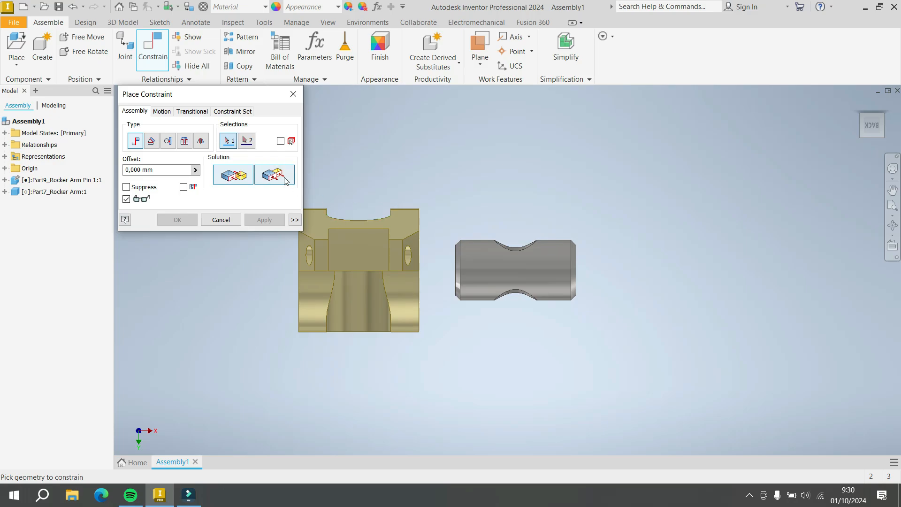
pyautogui.click(5, 180)
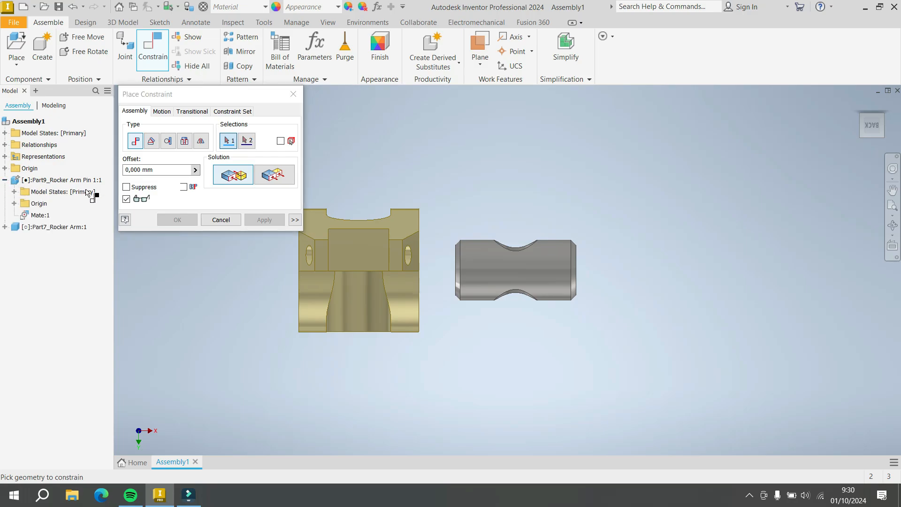
pyautogui.click(281, 181)
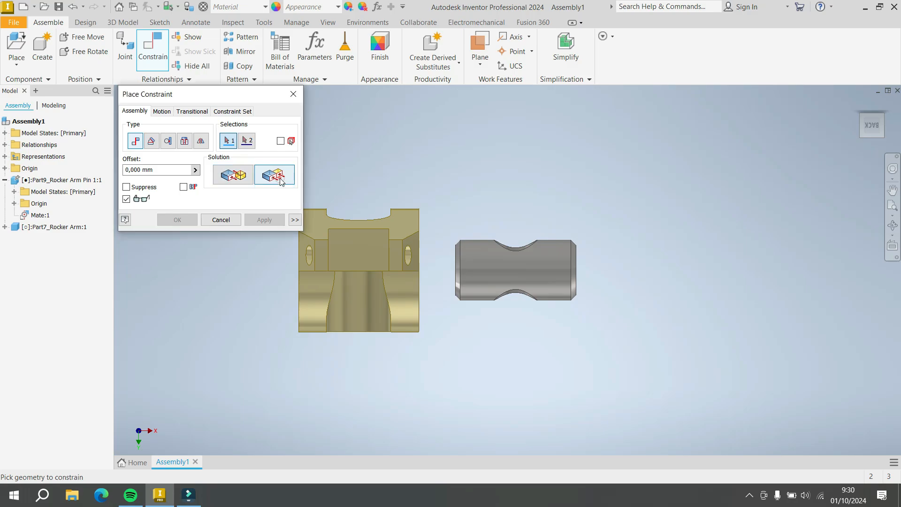
pyautogui.click(14, 204)
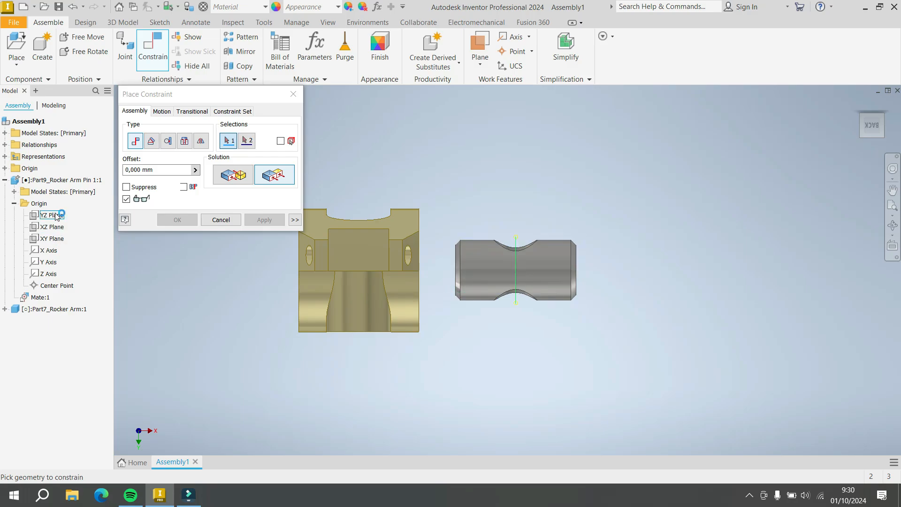
pyautogui.click(56, 216)
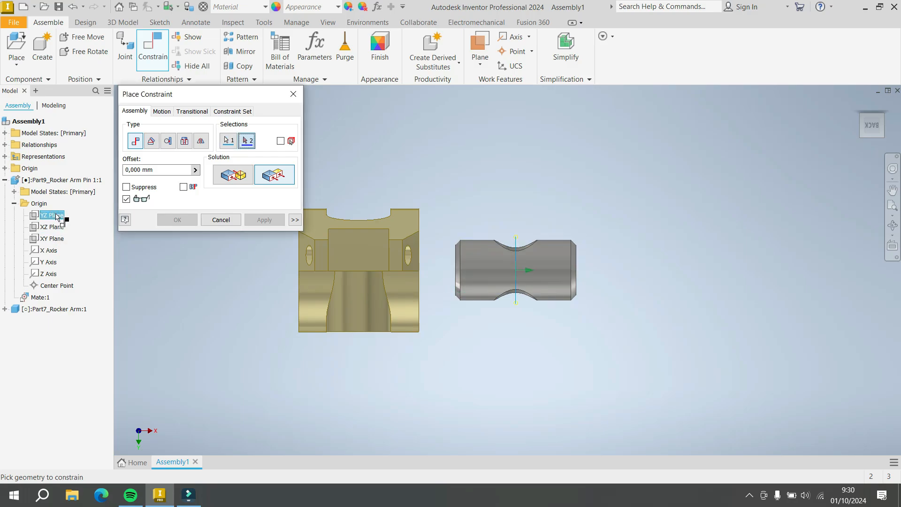
pyautogui.click(4, 309)
pyautogui.click(16, 333)
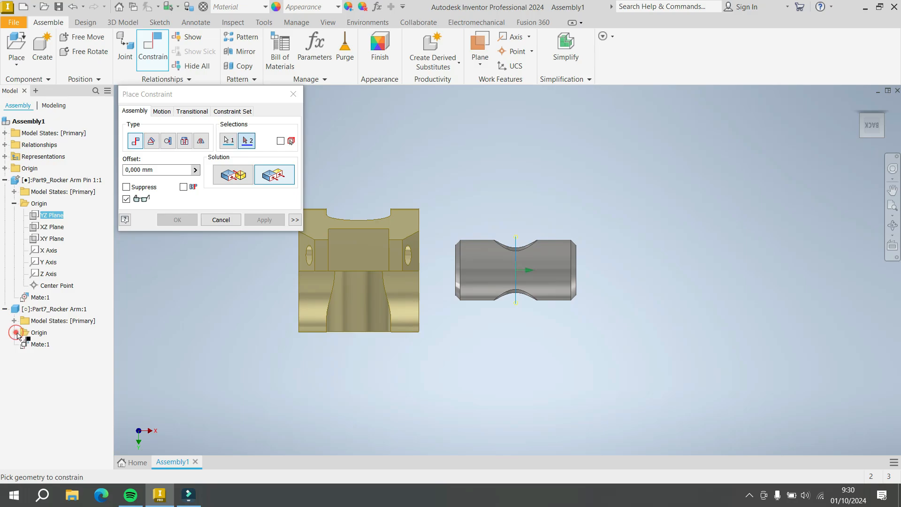
pyautogui.click(51, 368)
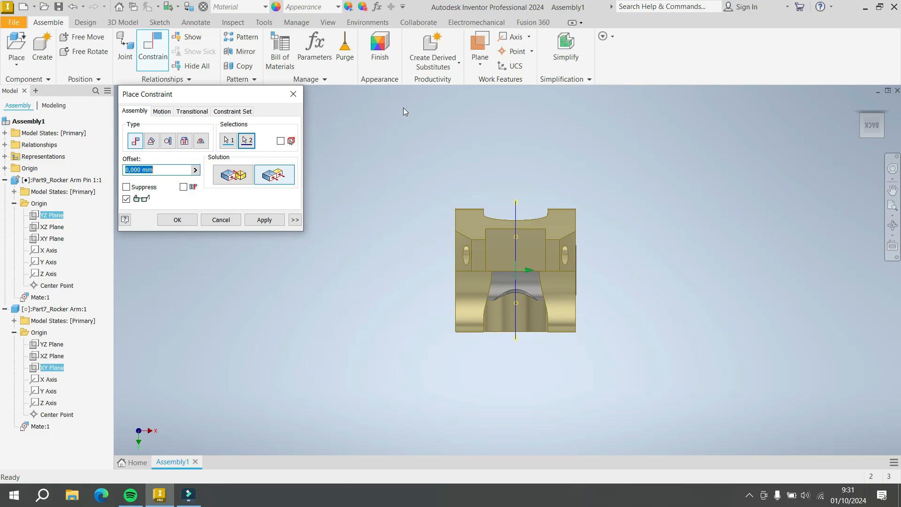
pyautogui.click(880, 117)
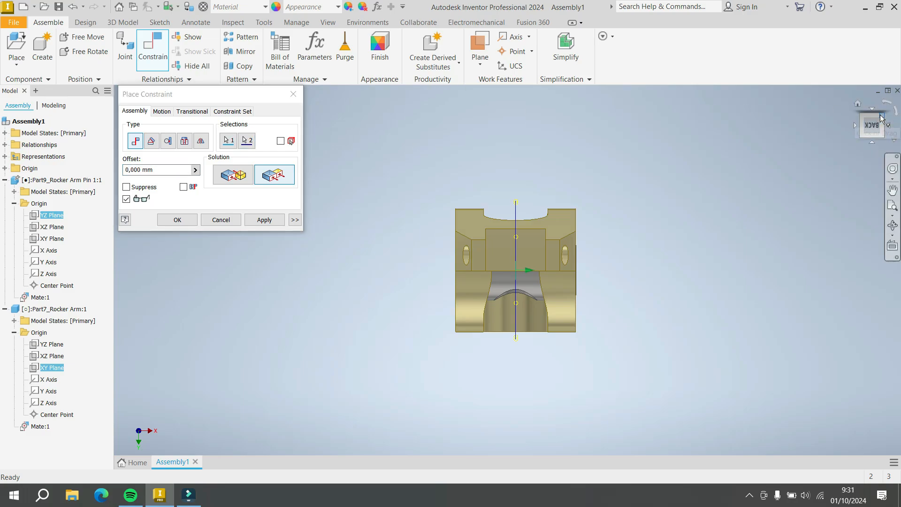
pyautogui.click(884, 118)
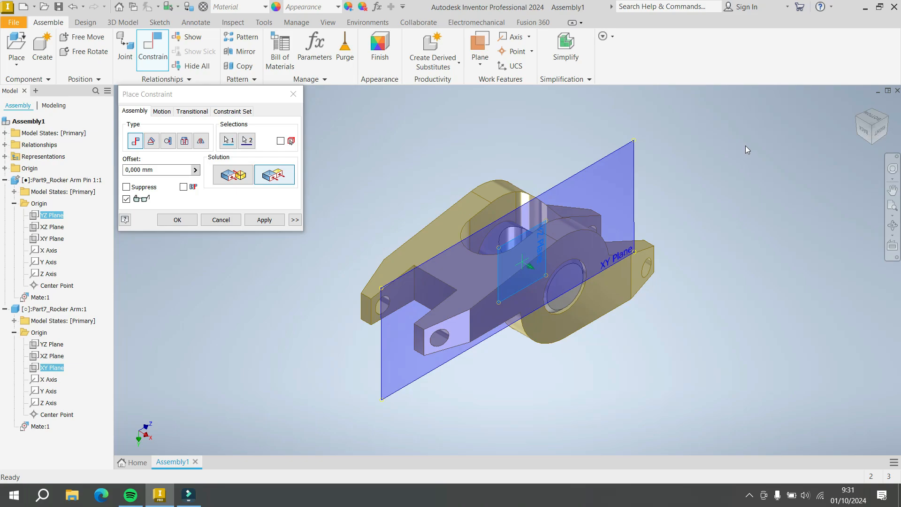
pyautogui.click(178, 220)
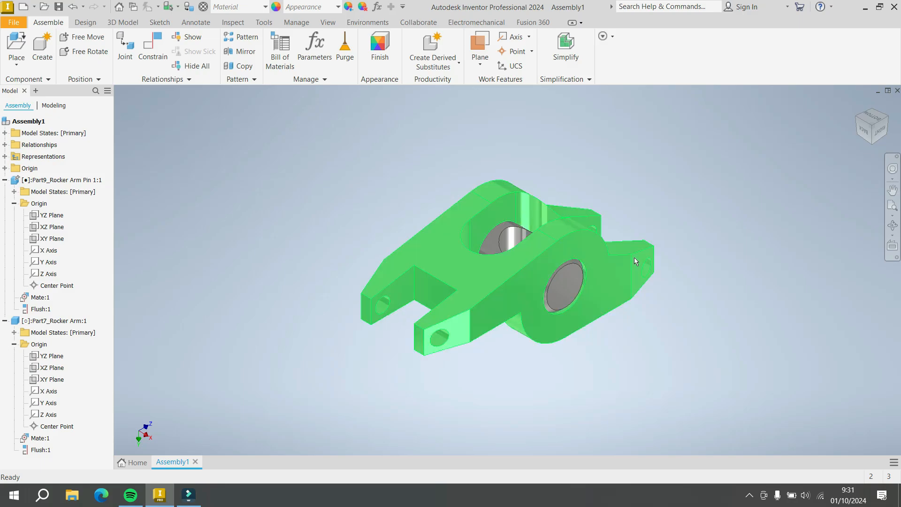
# Step: Test the rocker arm's remaining movement on the pin, clear the selection, and collapse both parts in the model tree
pyautogui.moveTo(629, 270)
pyautogui.mouseDown()
pyautogui.moveTo(612, 277)
pyautogui.moveTo(631, 265)
pyautogui.mouseUp()
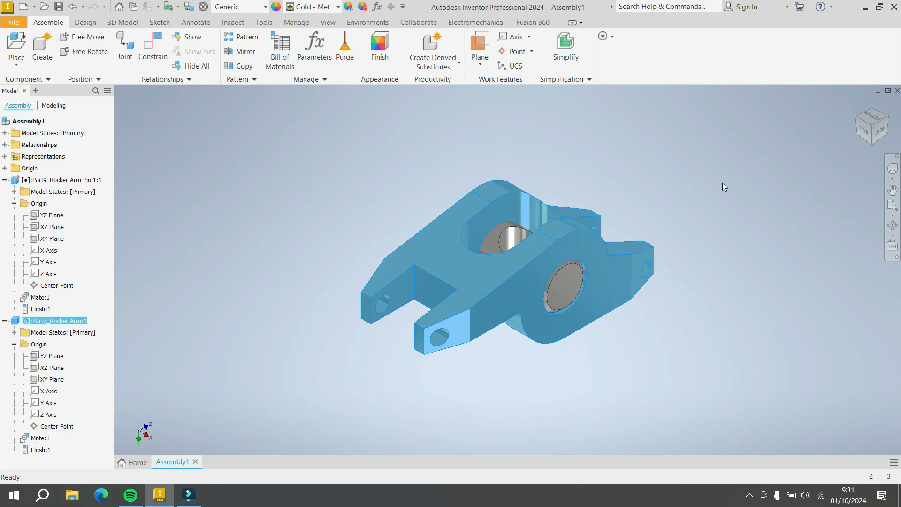
pyautogui.click(752, 136)
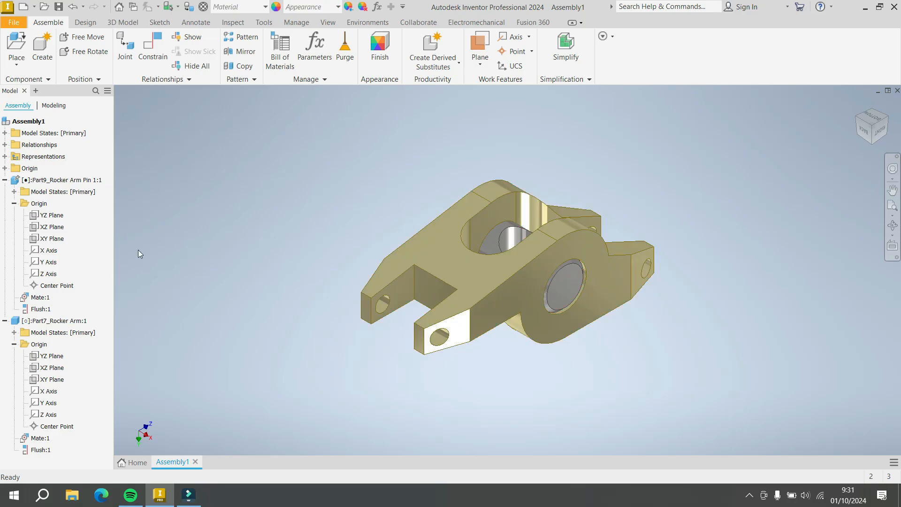
pyautogui.click(5, 180)
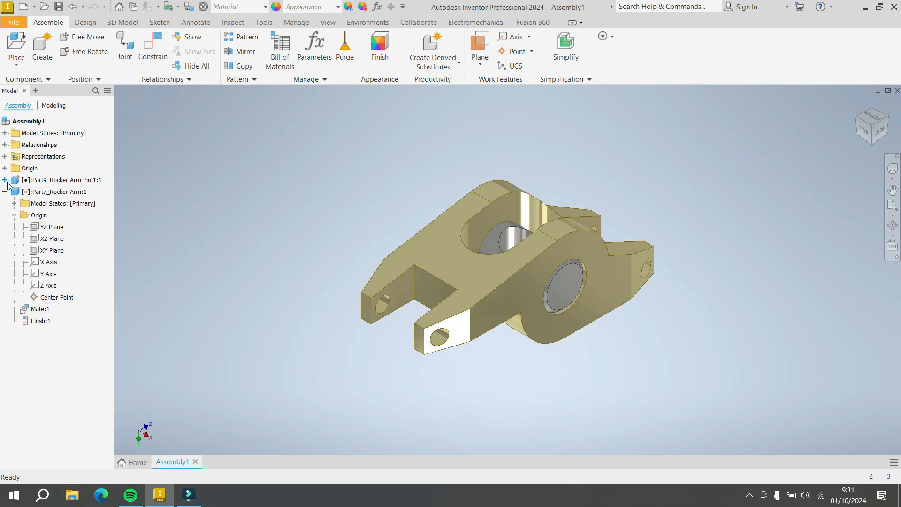
pyautogui.click(4, 191)
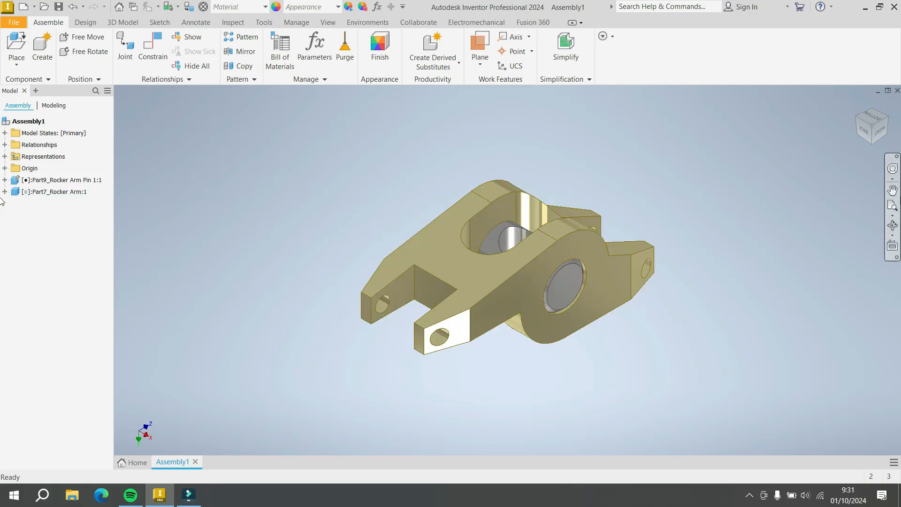
pyautogui.click(897, 207)
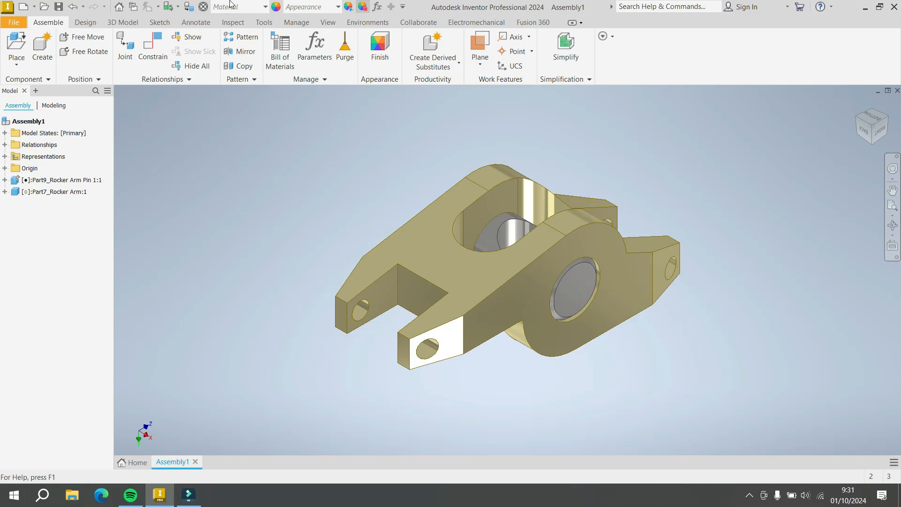
# Step: Save the assembly as Rocker Arm Assembly in the ROCKER ARM ASSEMBLY folder of V6 ENGINE
pyautogui.click(60, 7)
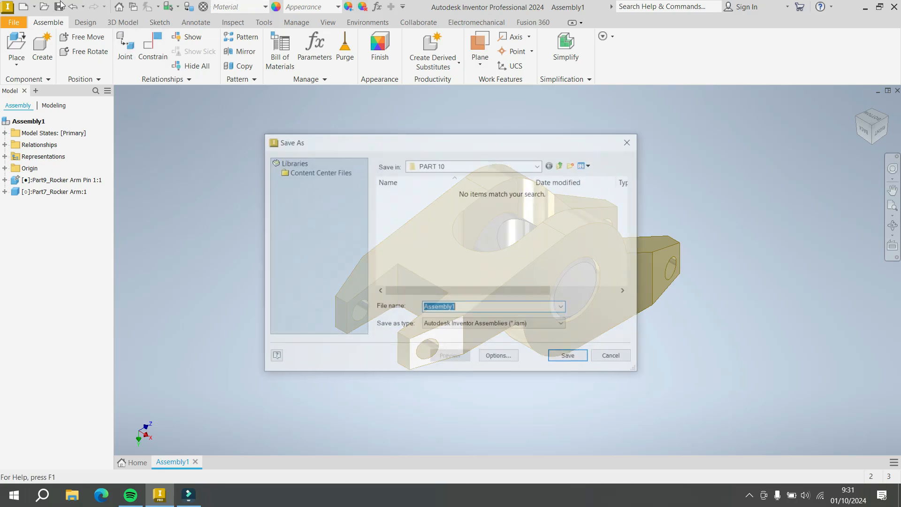
pyautogui.click(562, 167)
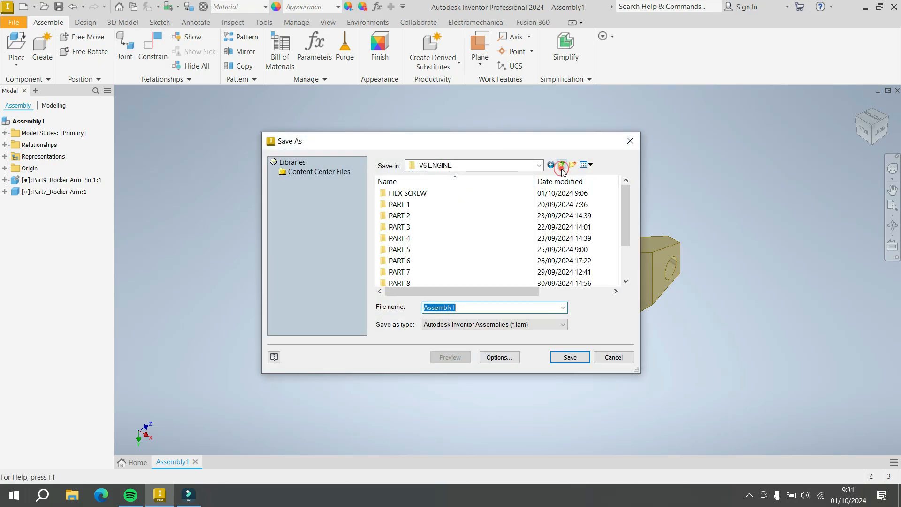
pyautogui.scroll(-2, 432, 221)
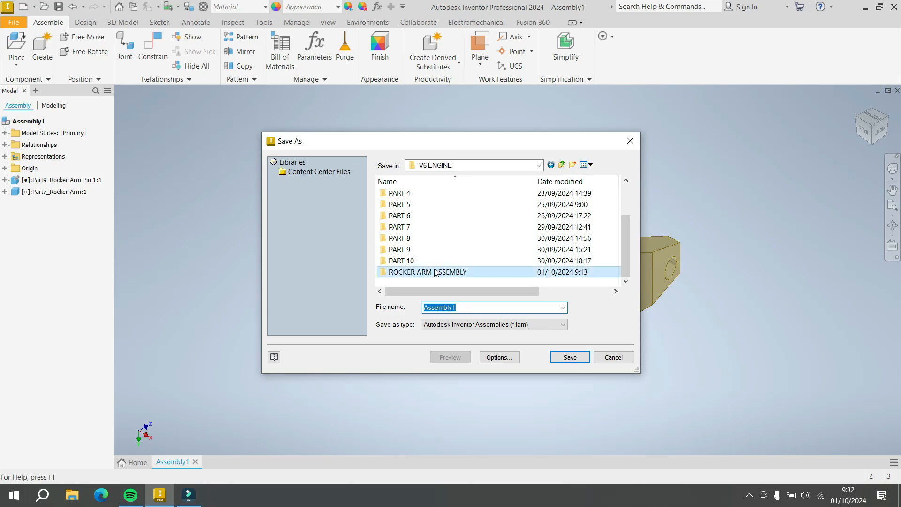
pyautogui.doubleClick(434, 272)
pyautogui.doubleClick(465, 306)
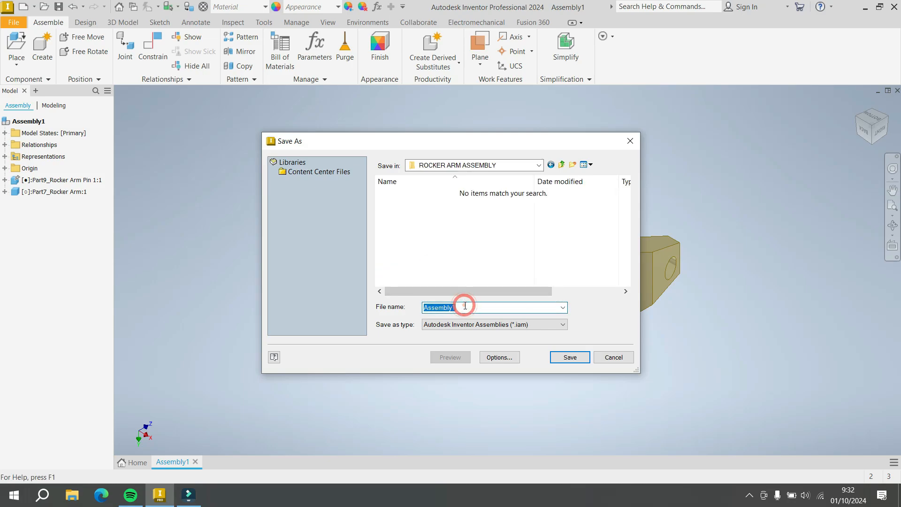
pyautogui.write('Rocker')
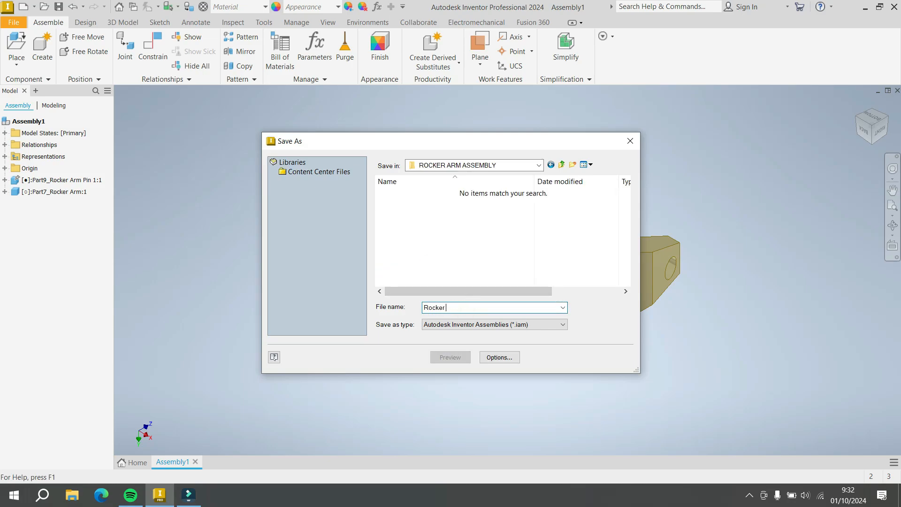
pyautogui.write(' Arm Ass')
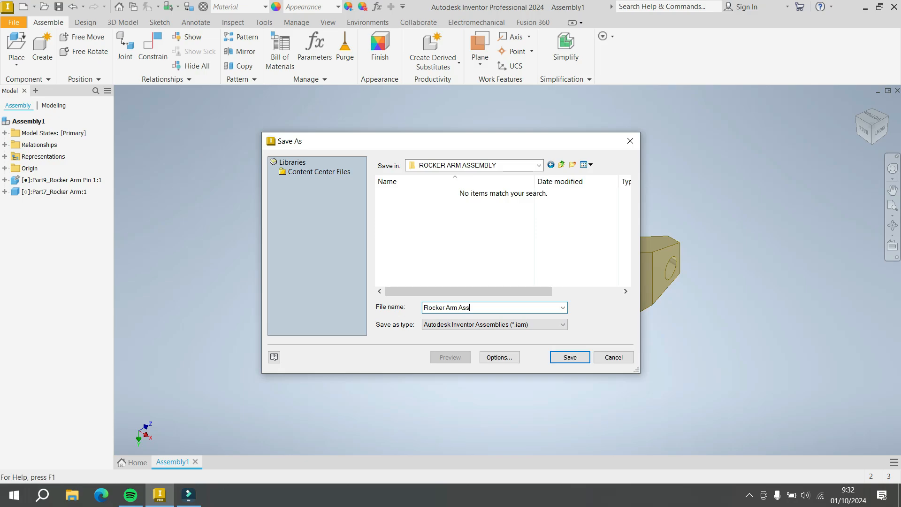
pyautogui.write('embly')
pyautogui.click(569, 357)
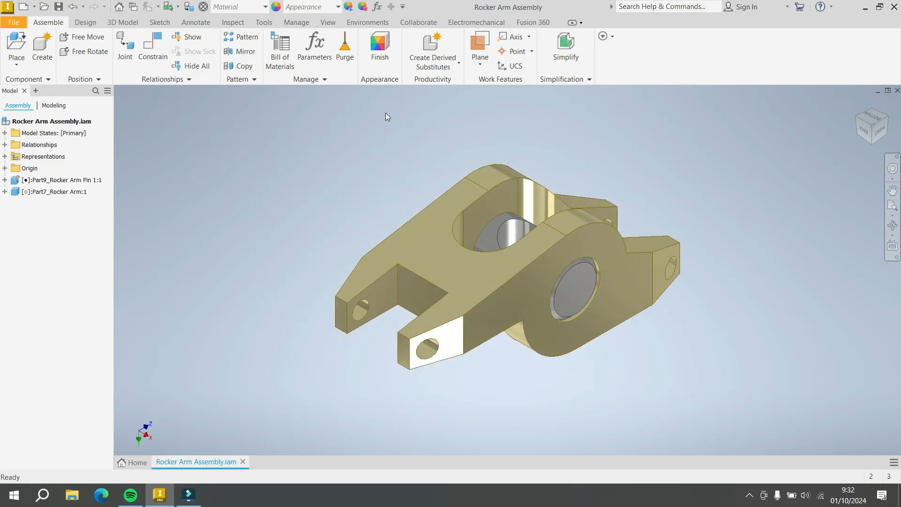
pyautogui.click(18, 25)
pyautogui.click(19, 25)
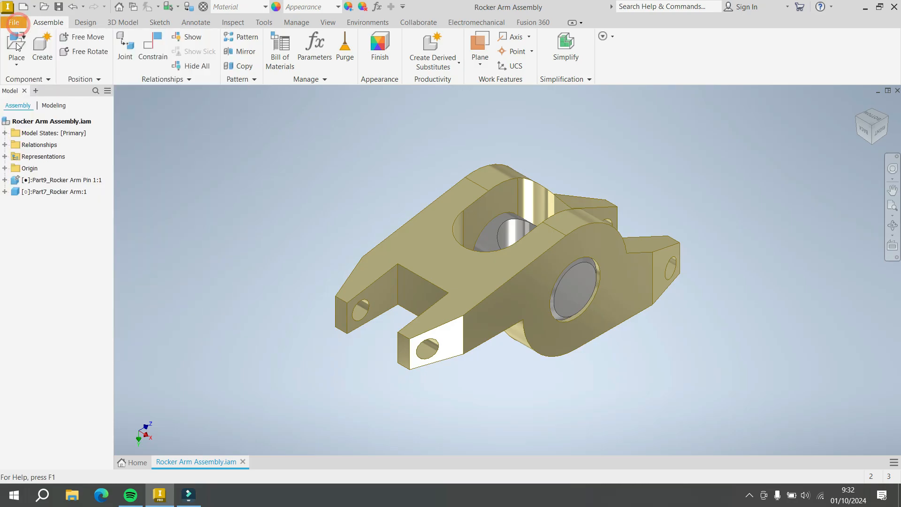
pyautogui.click(18, 24)
pyautogui.click(254, 78)
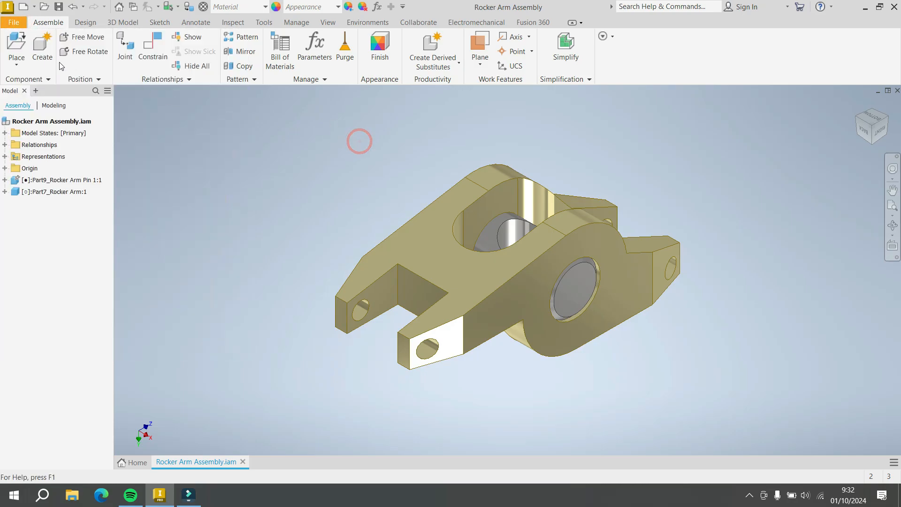
# Step: Open Part8_Rocker Arm Roll from the PART 8 folder of V6 ENGINE as the component to place
pyautogui.click(16, 61)
pyautogui.click(21, 83)
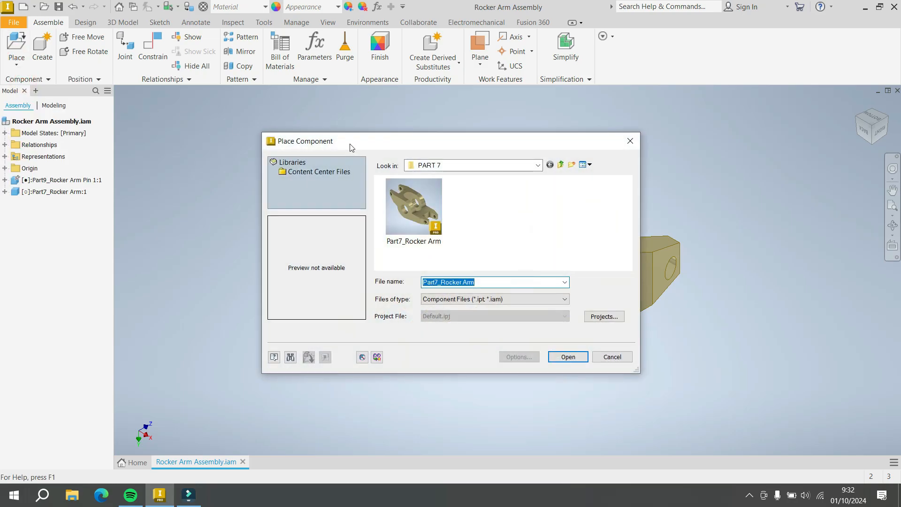
pyautogui.click(561, 164)
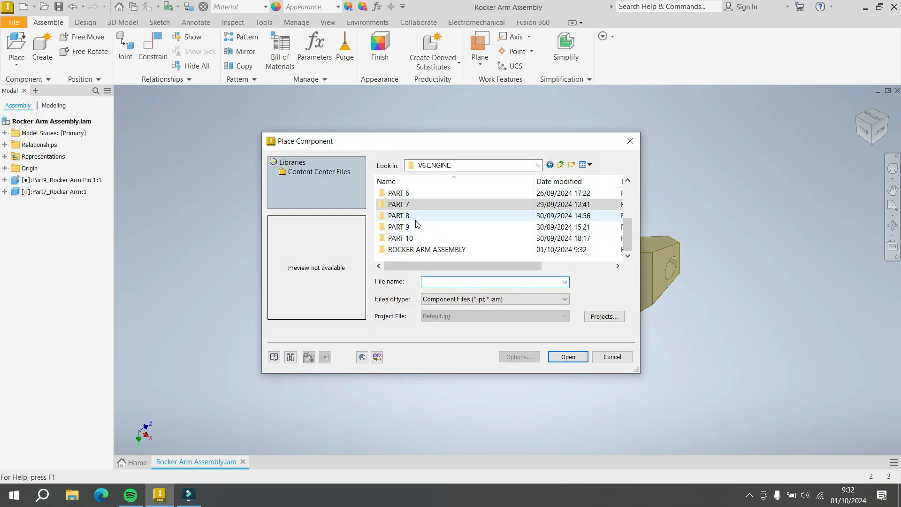
pyautogui.doubleClick(421, 226)
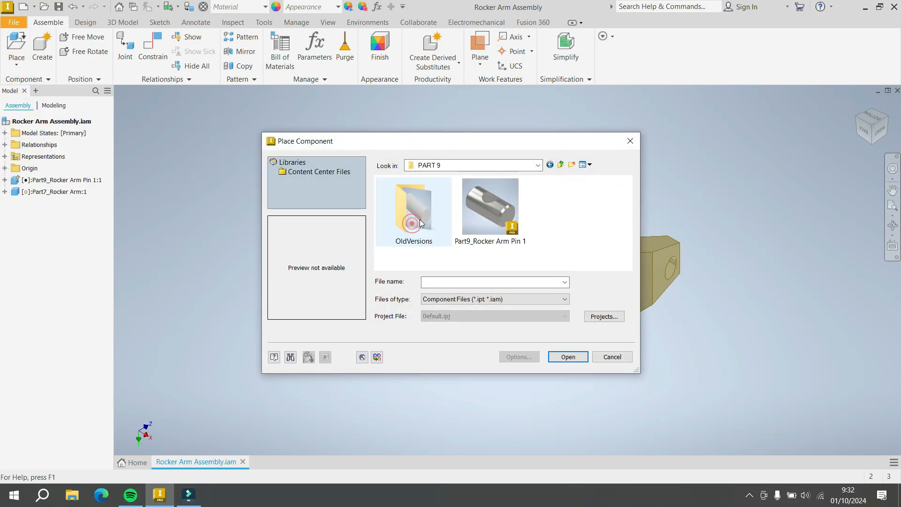
pyautogui.click(560, 164)
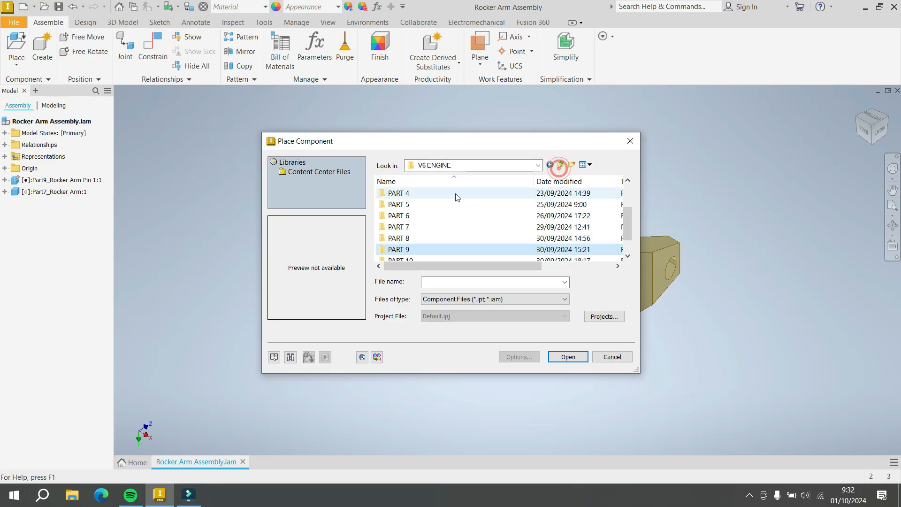
pyautogui.scroll(-1, 411, 231)
pyautogui.doubleClick(413, 234)
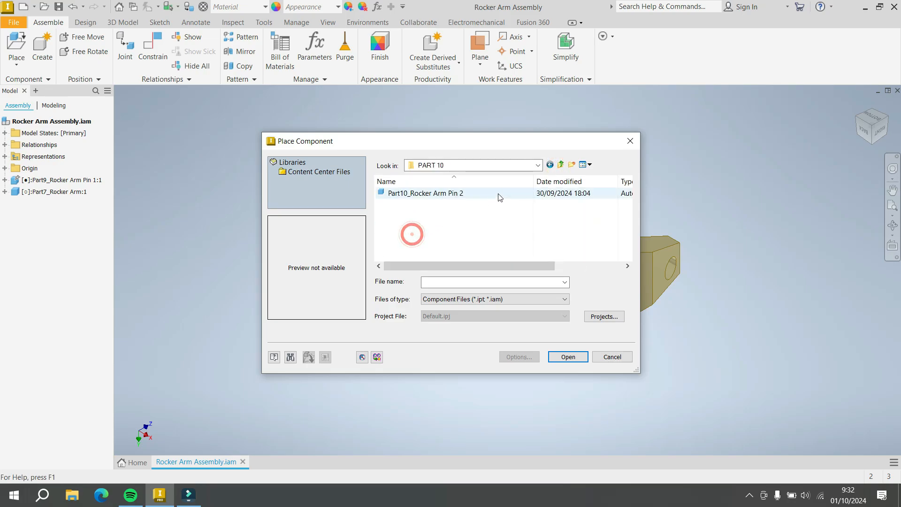
pyautogui.click(560, 166)
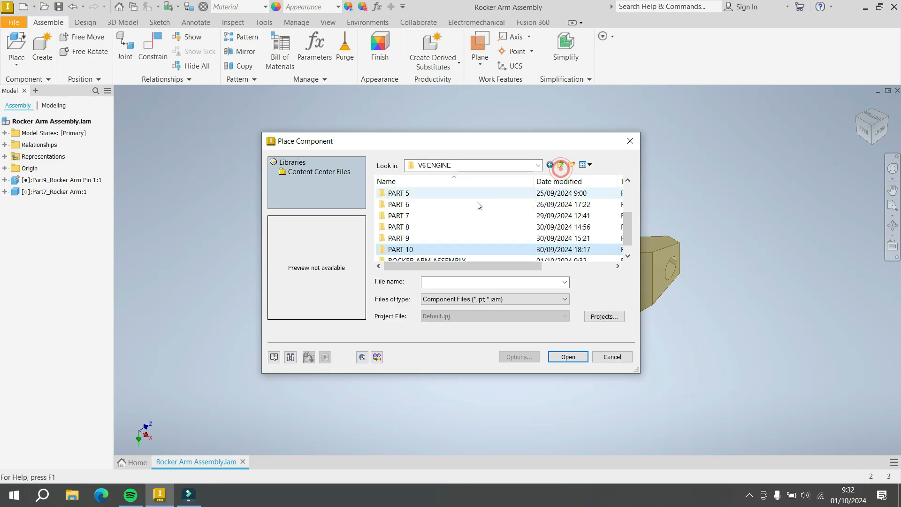
pyautogui.doubleClick(414, 227)
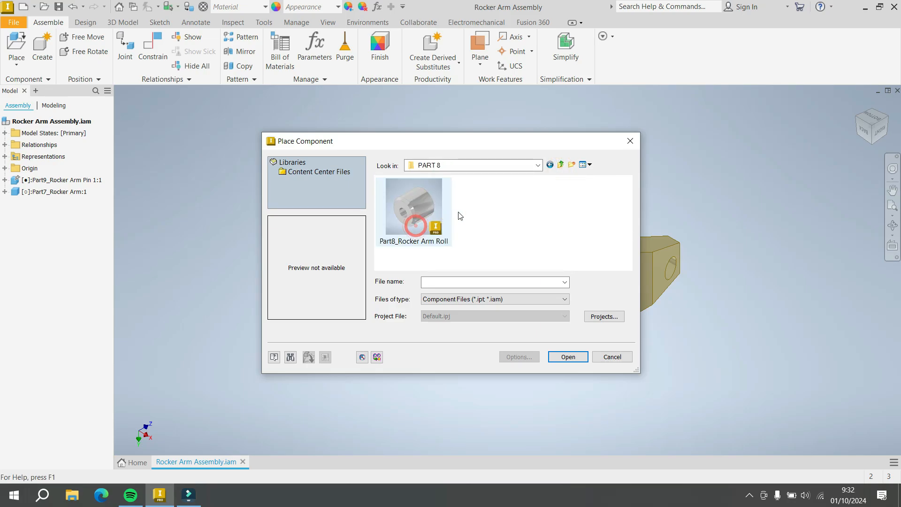
pyautogui.doubleClick(430, 209)
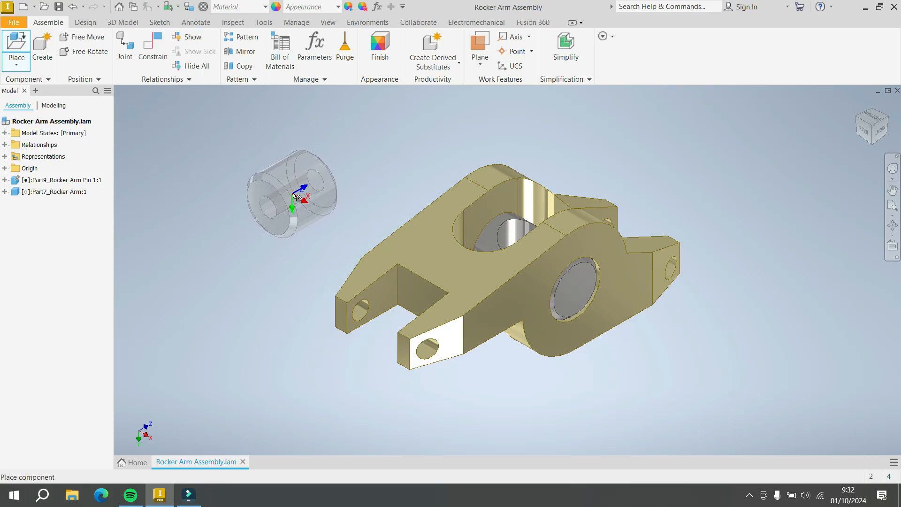
# Step: Place two instances of the rocker arm roll, one beyond each forked end of the rocker arm, and finish placing
pyautogui.click(299, 194)
pyautogui.click(677, 136)
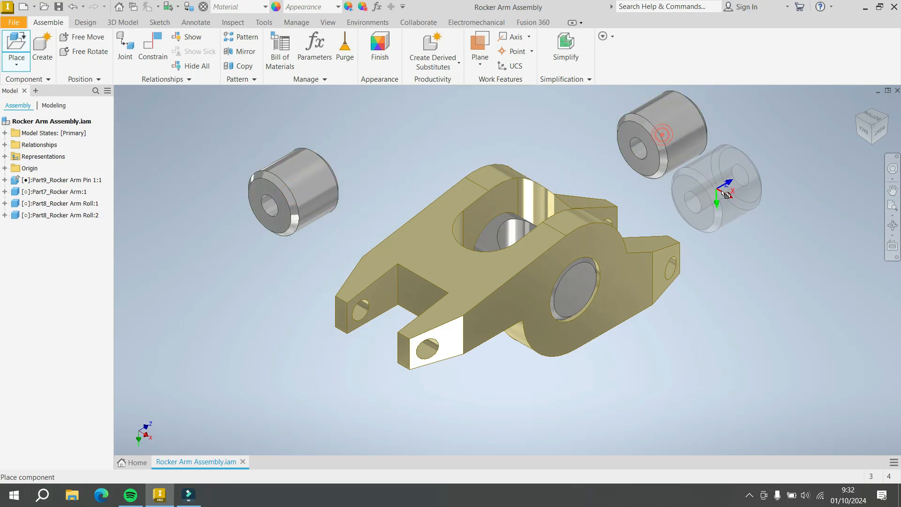
pyautogui.rightClick(764, 212)
pyautogui.click(804, 210)
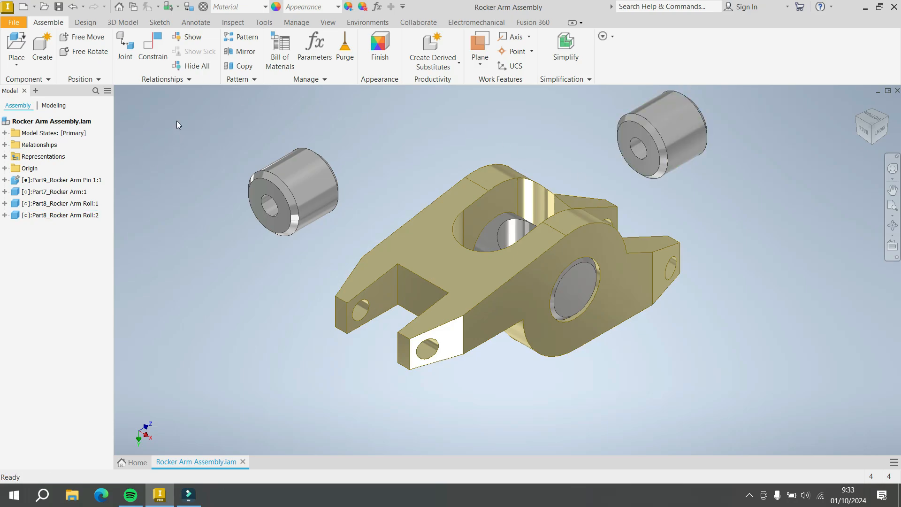
pyautogui.click(153, 46)
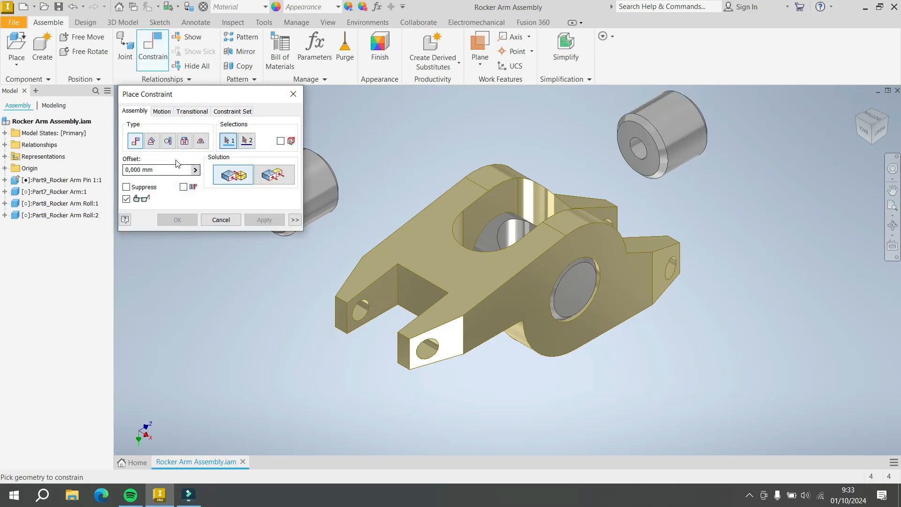
pyautogui.moveTo(222, 97); pyautogui.dragTo(162, 67)
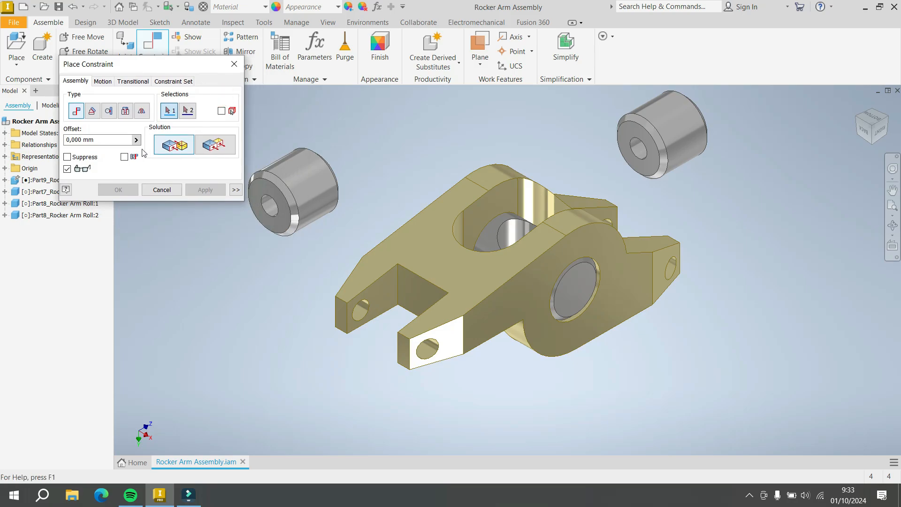
pyautogui.click(278, 163)
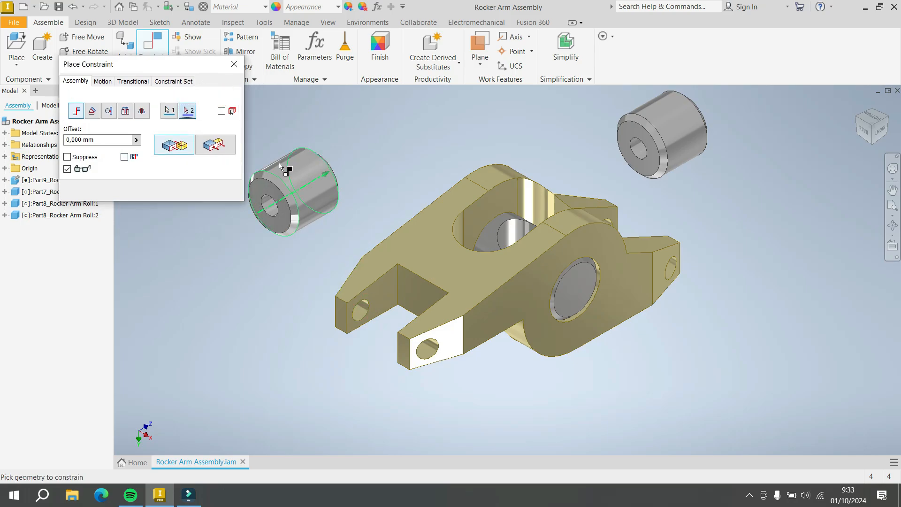
pyautogui.click(365, 310)
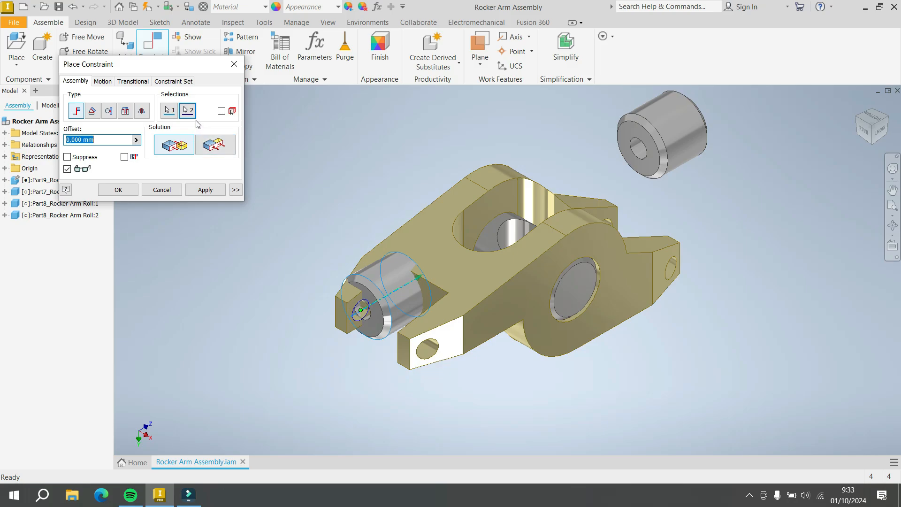
pyautogui.press('Escape')
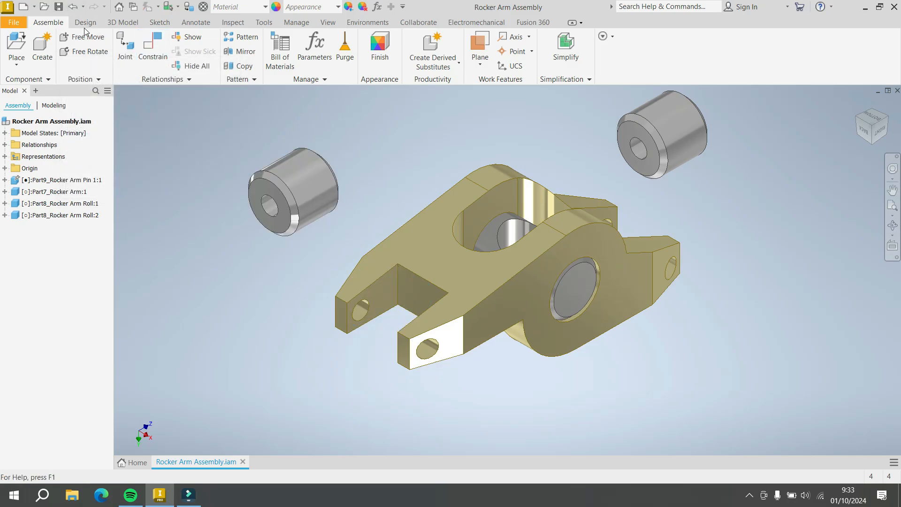
# Step: Apply a Mate constraint with 0 mm offset between the near fork's hole axis on the rocker arm and the first roll's axis
pyautogui.click(150, 57)
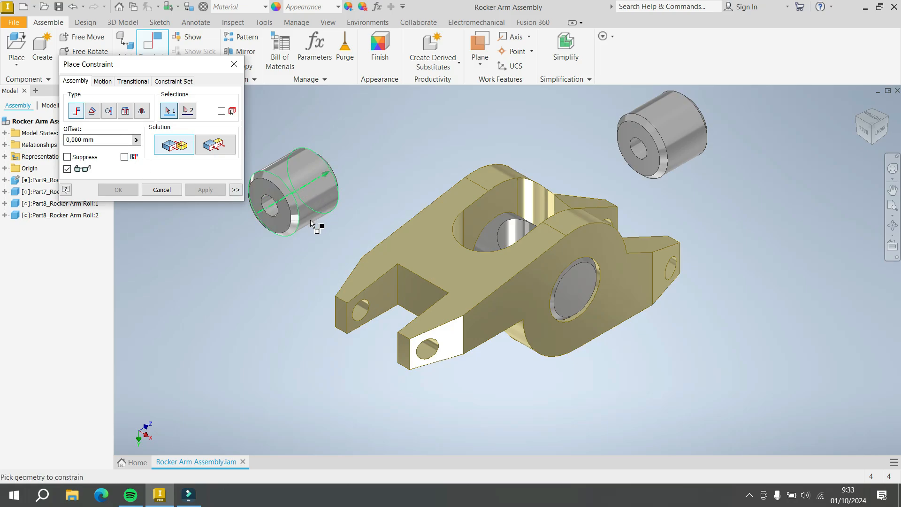
pyautogui.scroll(5, 358, 319)
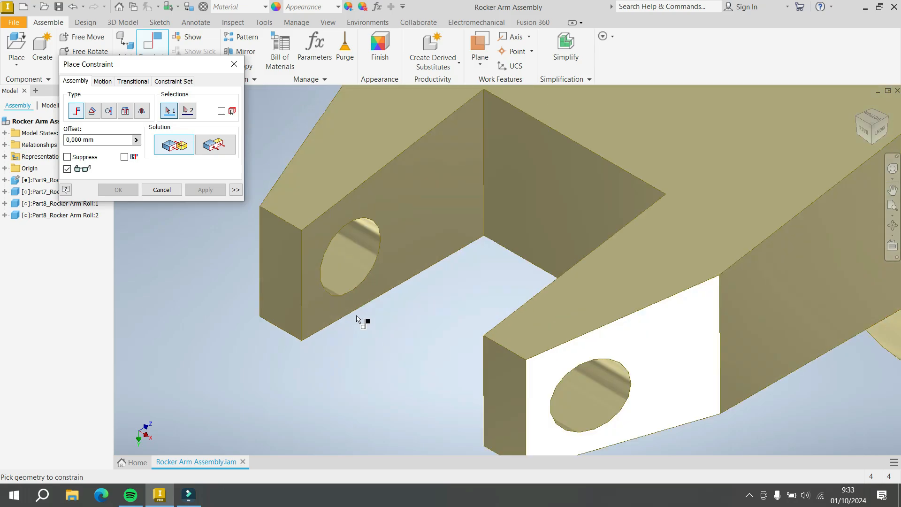
pyautogui.click(362, 243)
pyautogui.scroll(-5, 370, 270)
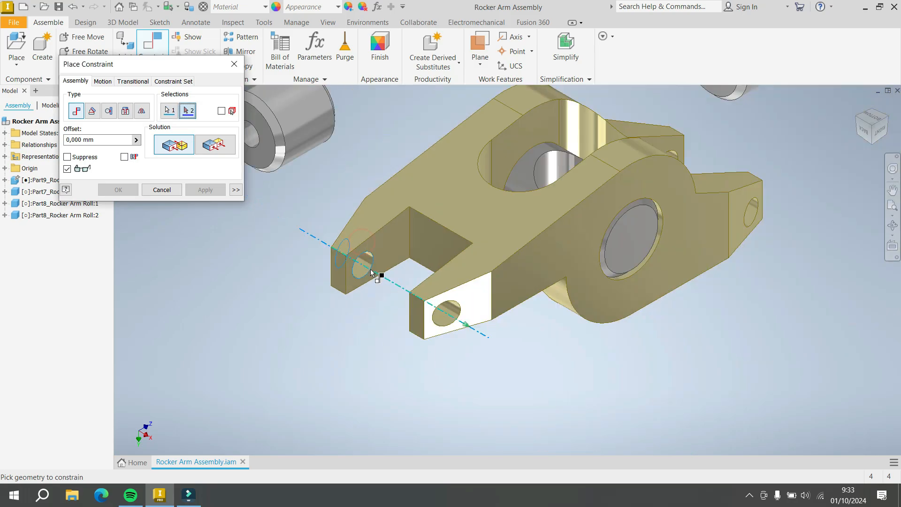
pyautogui.click(310, 118)
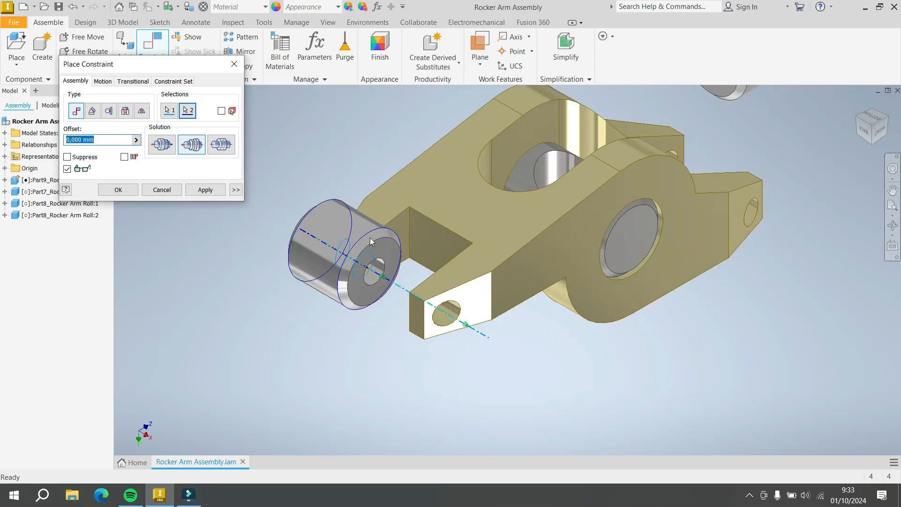
pyautogui.scroll(-5, 405, 288)
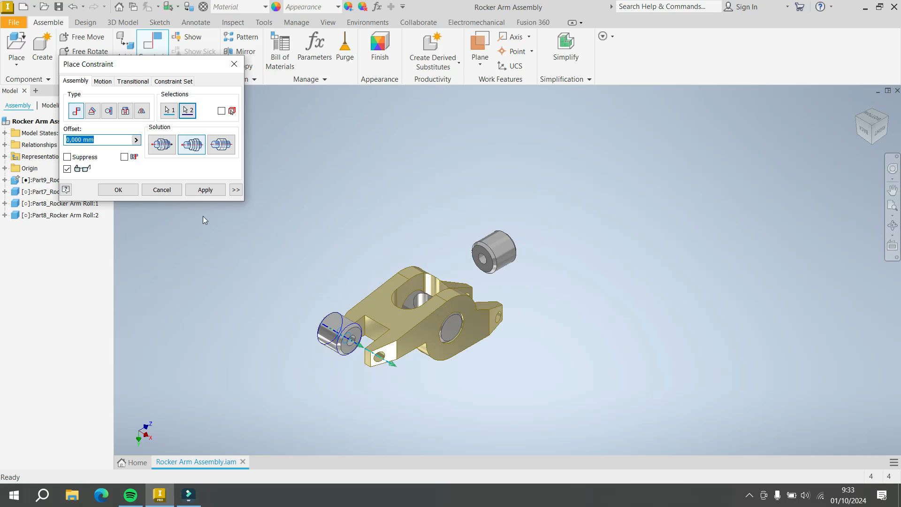
pyautogui.click(213, 193)
# Step: Apply a Mate constraint with 0 mm offset between the far fork's hole axis on the rocker arm and the second roll's axis
pyautogui.scroll(5, 493, 249)
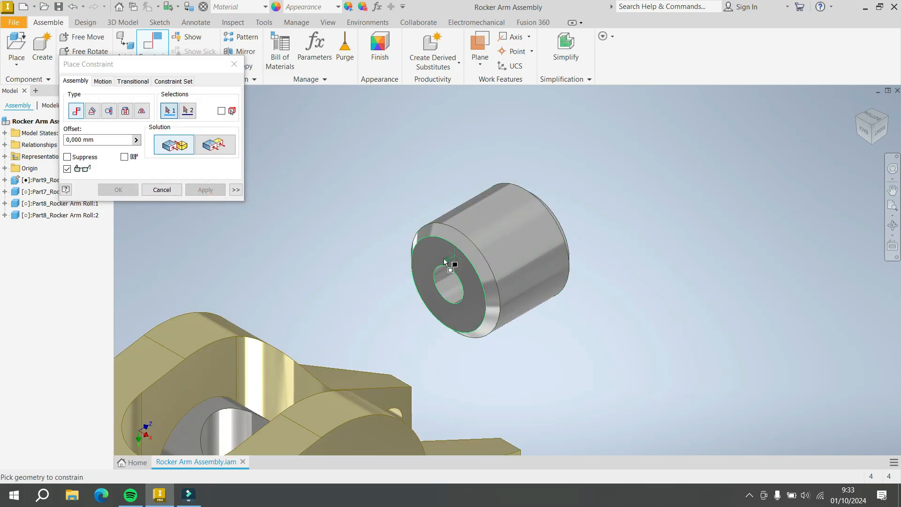
pyautogui.scroll(-5, 385, 361)
pyautogui.scroll(8, 394, 352)
pyautogui.moveTo(466, 296); pyautogui.dragTo(458, 291, button='middle')
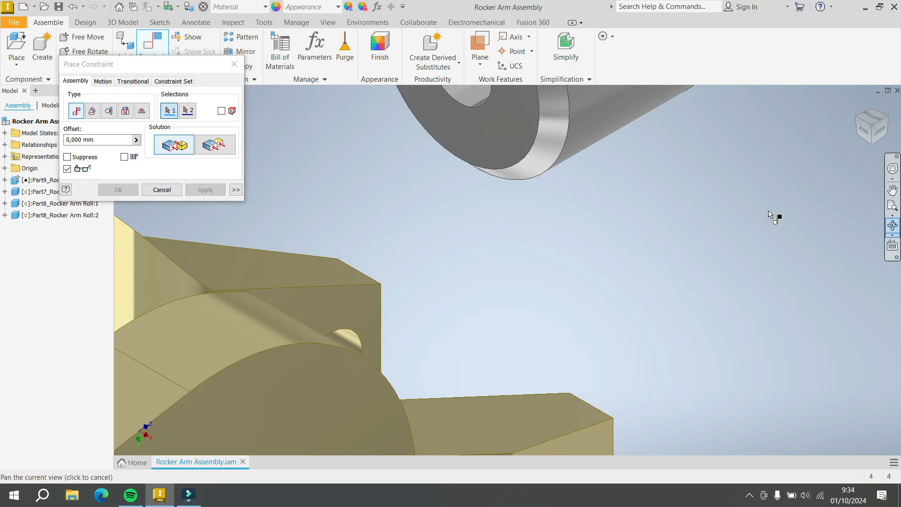
pyautogui.scroll(-5, 408, 213)
pyautogui.scroll(4, 409, 213)
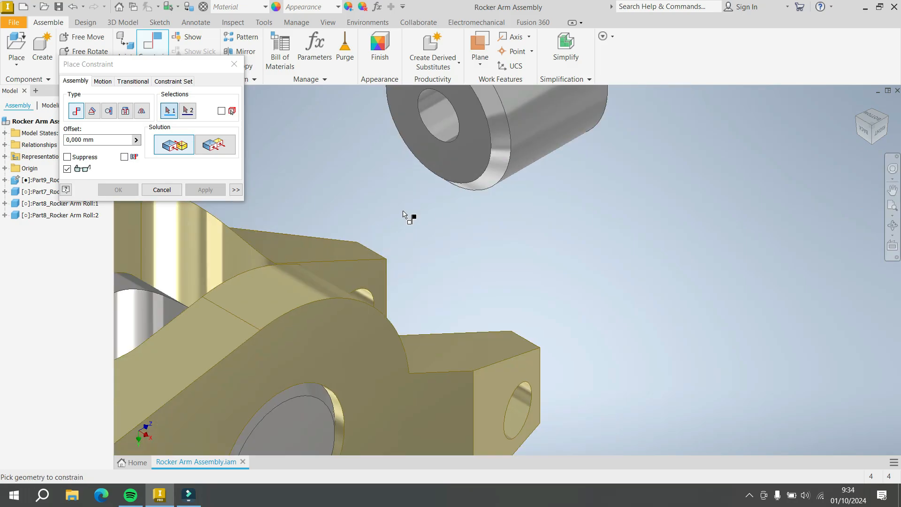
pyautogui.click(893, 227)
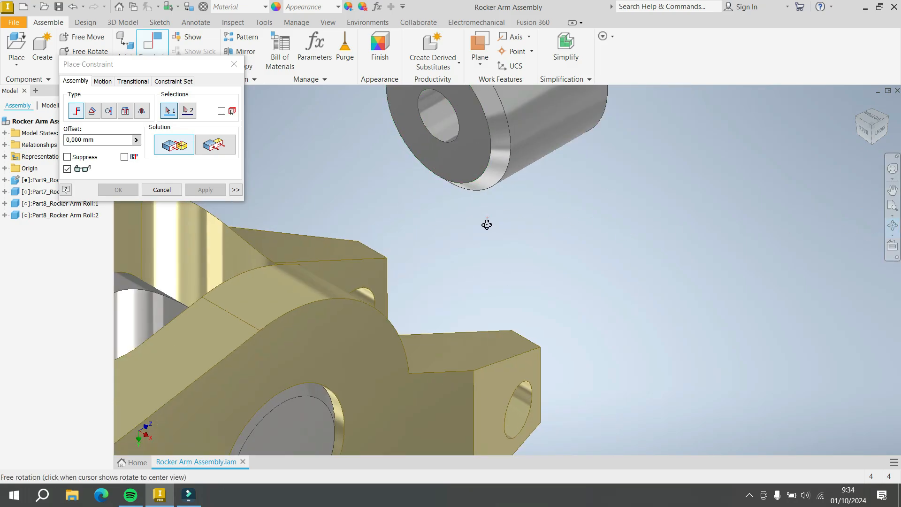
pyautogui.moveTo(486, 224); pyautogui.dragTo(484, 236)
pyautogui.rightClick(554, 207)
pyautogui.click(585, 210)
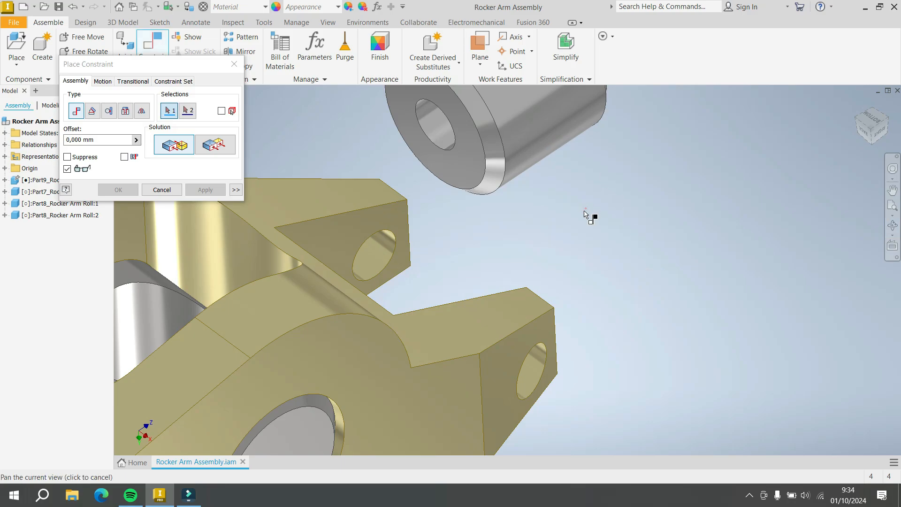
pyautogui.scroll(-5, 543, 233)
pyautogui.scroll(3, 530, 195)
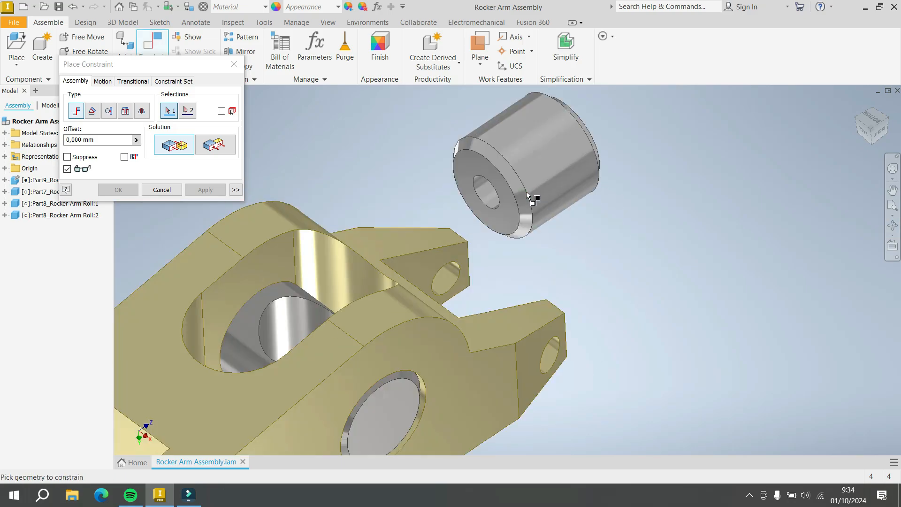
pyautogui.click(454, 274)
pyautogui.click(562, 162)
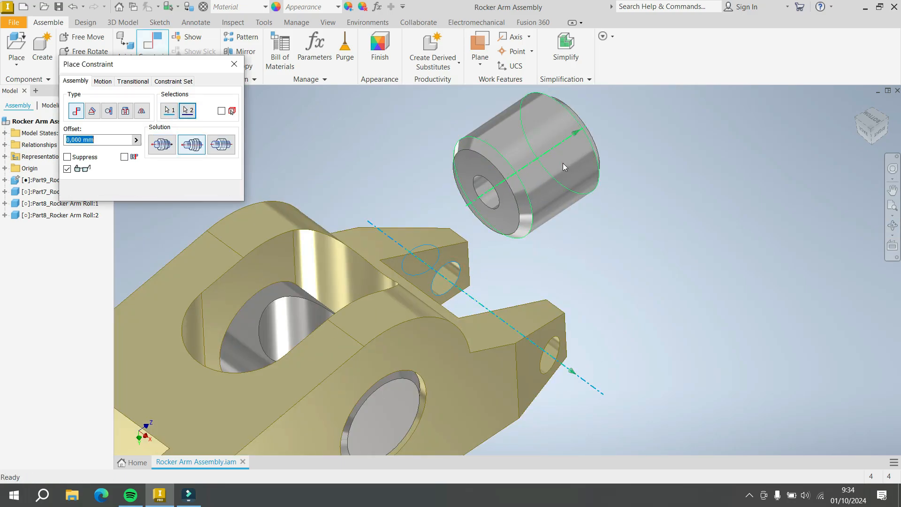
pyautogui.scroll(-2, 611, 166)
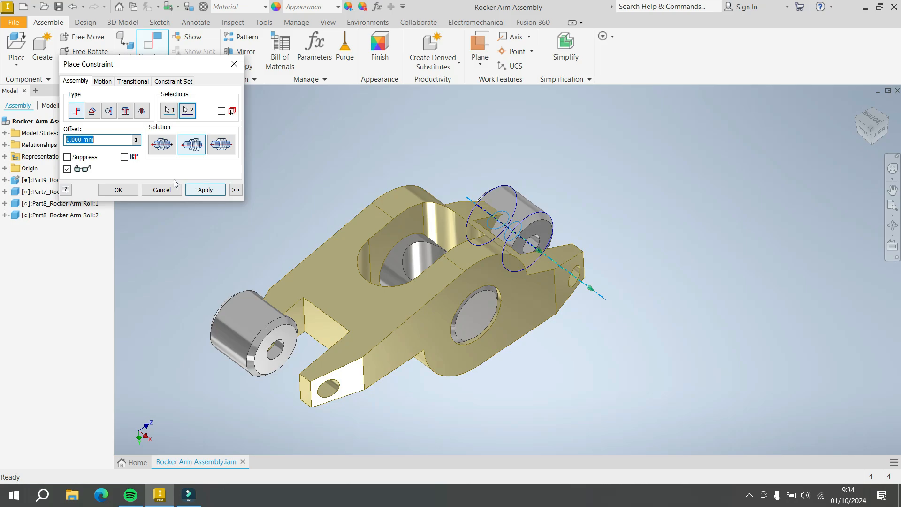
pyautogui.click(207, 190)
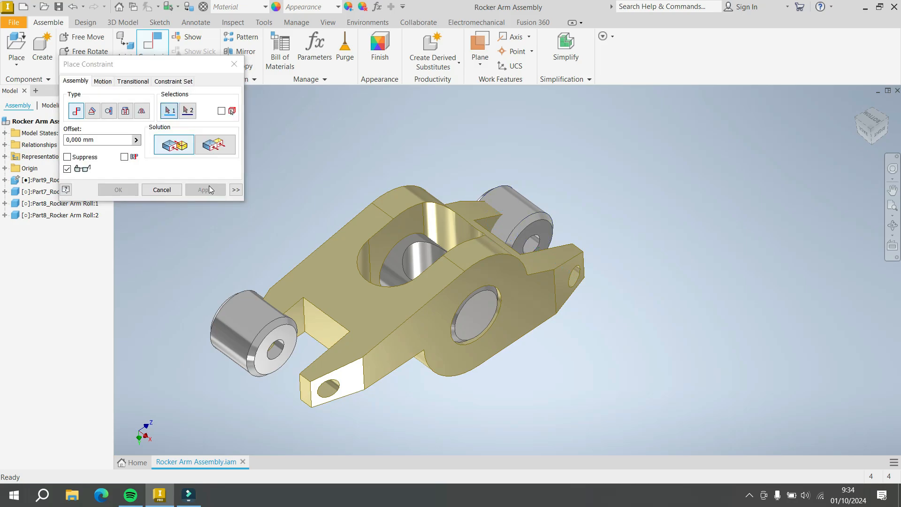
# Step: Set up a Flush constraint with 0 mm offset between the matching end faces of the two rocker arm rolls
pyautogui.click(216, 147)
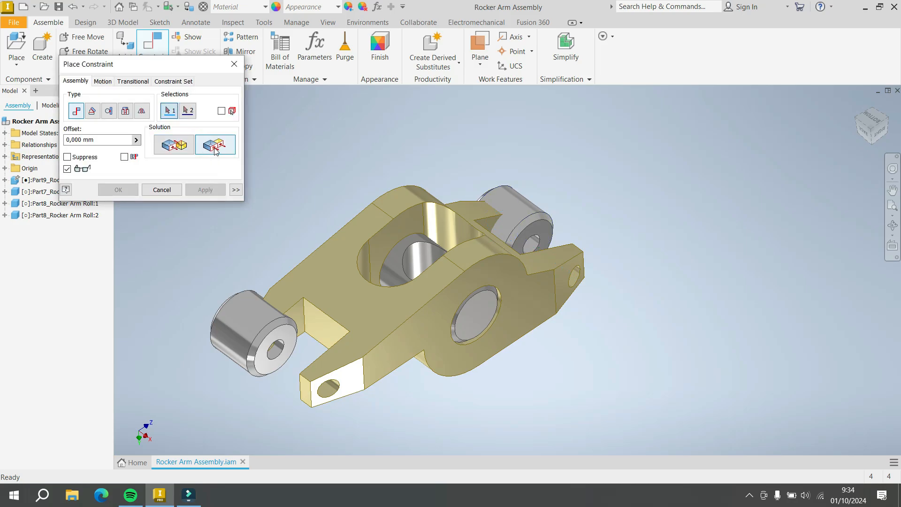
pyautogui.click(543, 227)
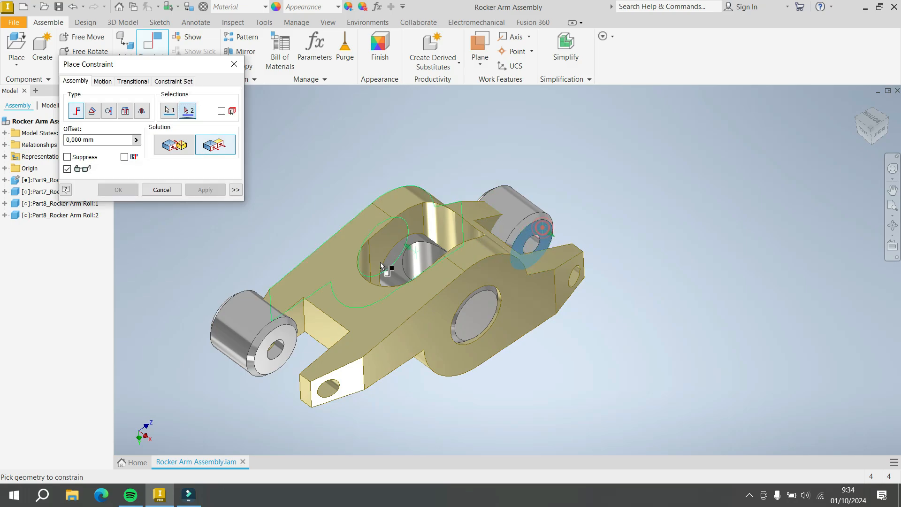
pyautogui.click(294, 342)
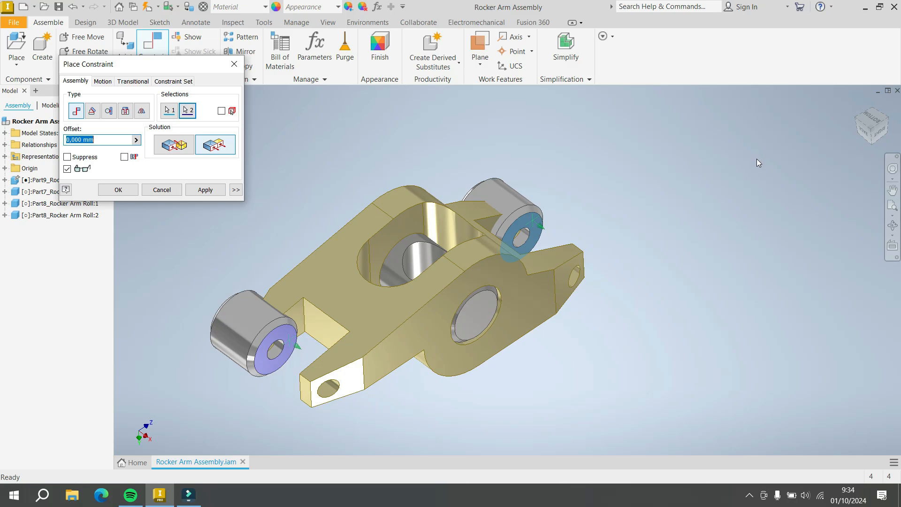
pyautogui.click(873, 123)
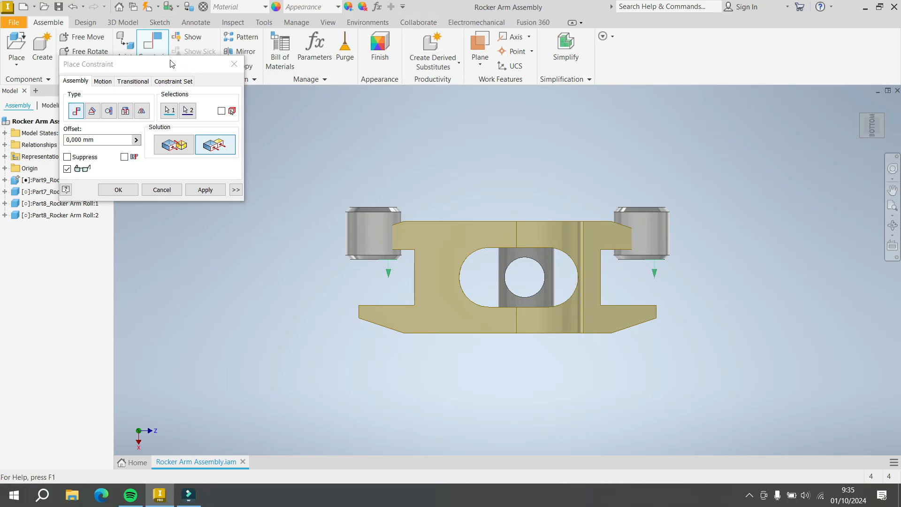
# Step: Expand both rocker arm roll instances in the model tree to list their origin planes, keeping the constraint dialog clear of the tree
pyautogui.moveTo(161, 65); pyautogui.dragTo(210, 77)
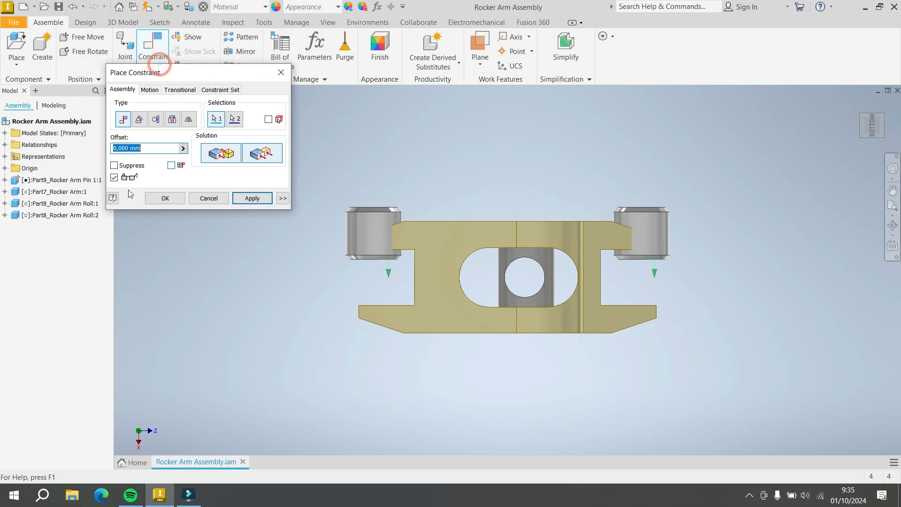
pyautogui.click(5, 215)
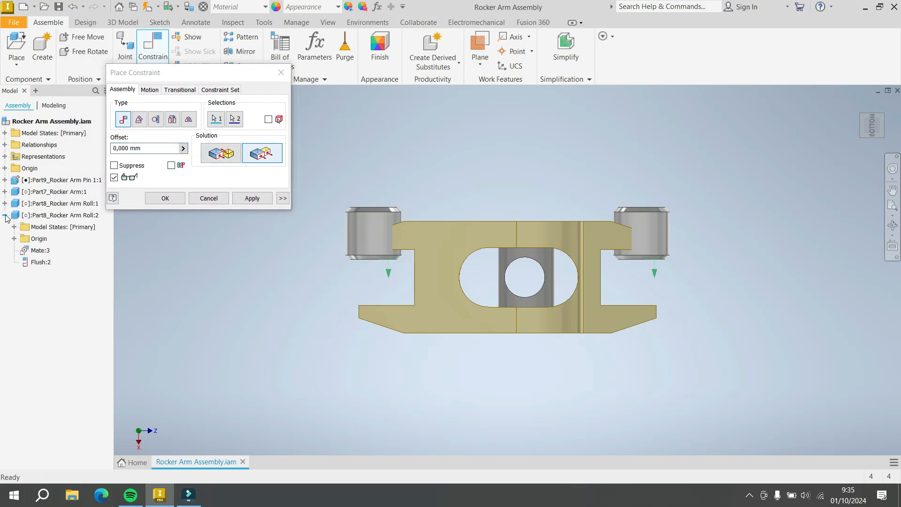
pyautogui.click(14, 239)
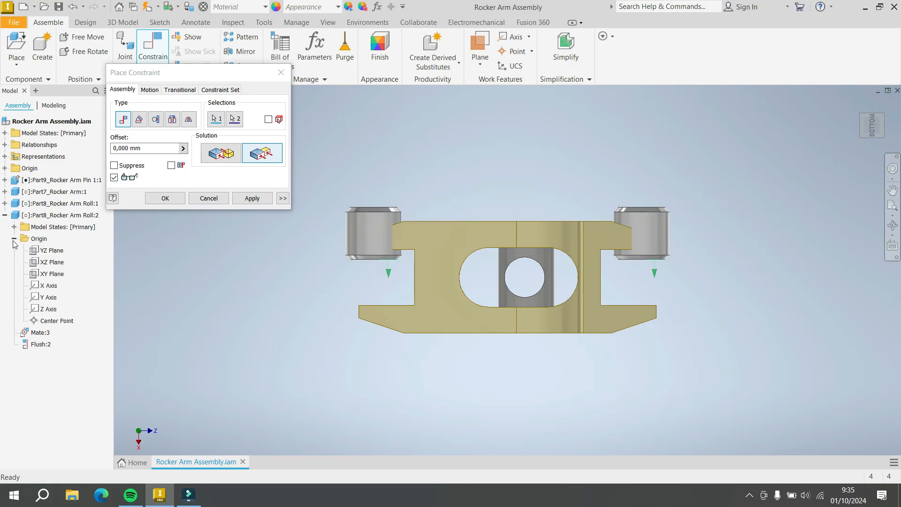
pyautogui.click(56, 266)
pyautogui.click(7, 209)
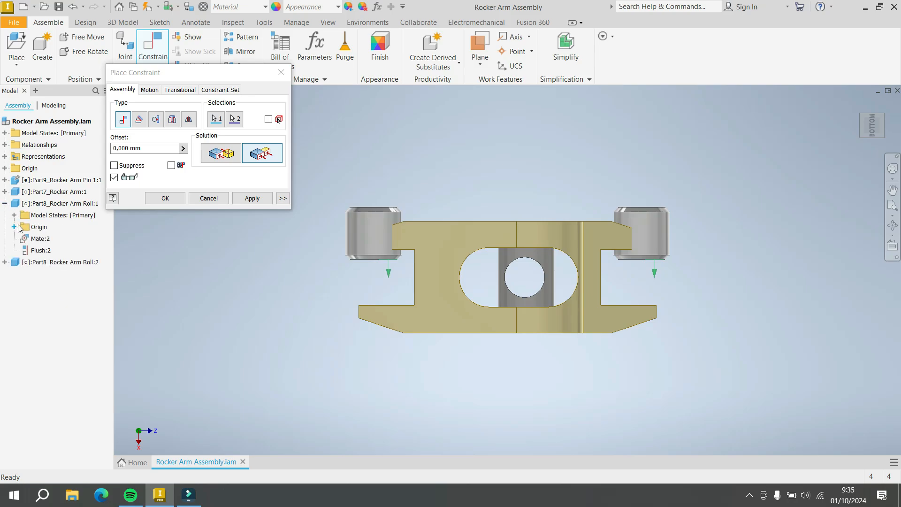
pyautogui.click(14, 226)
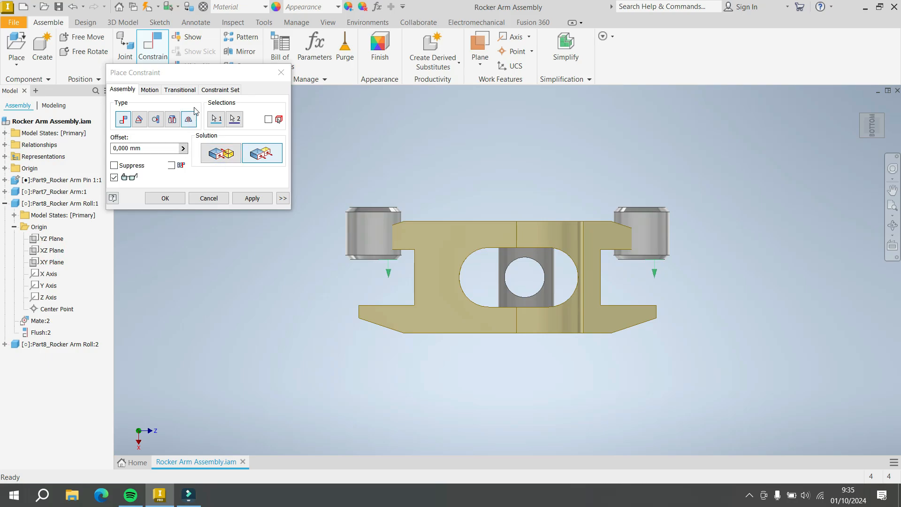
pyautogui.moveTo(203, 72); pyautogui.dragTo(234, 130)
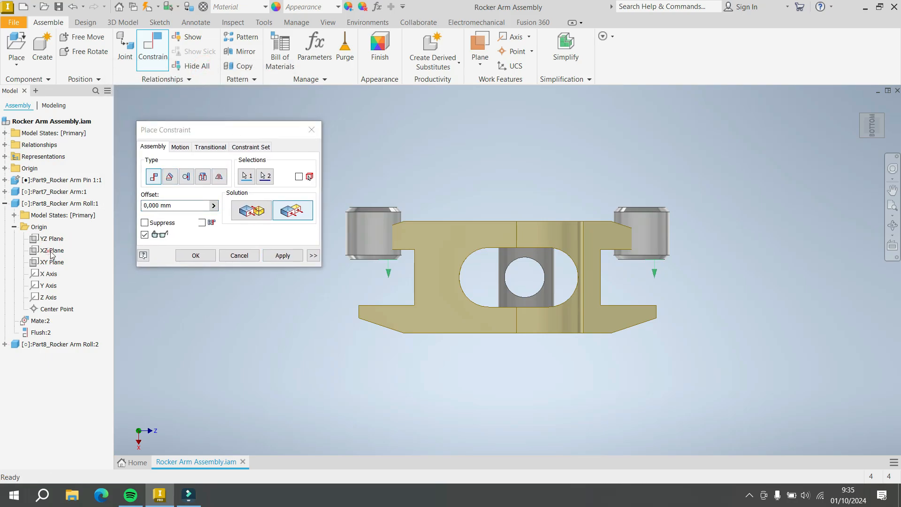
pyautogui.click(293, 210)
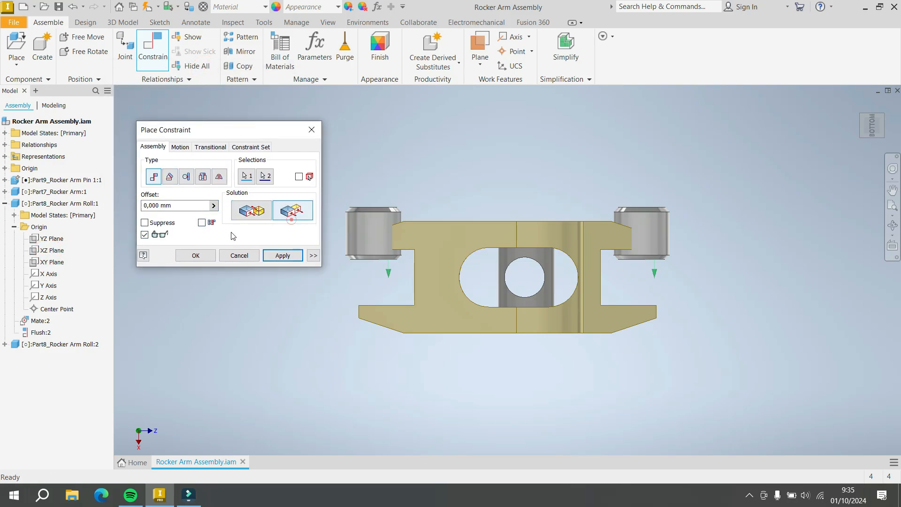
pyautogui.rightClick(84, 263)
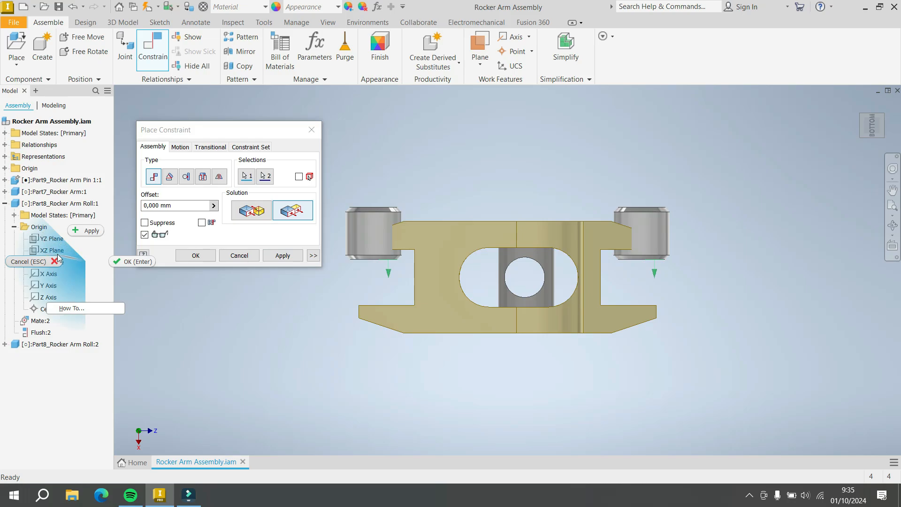
pyautogui.click(76, 249)
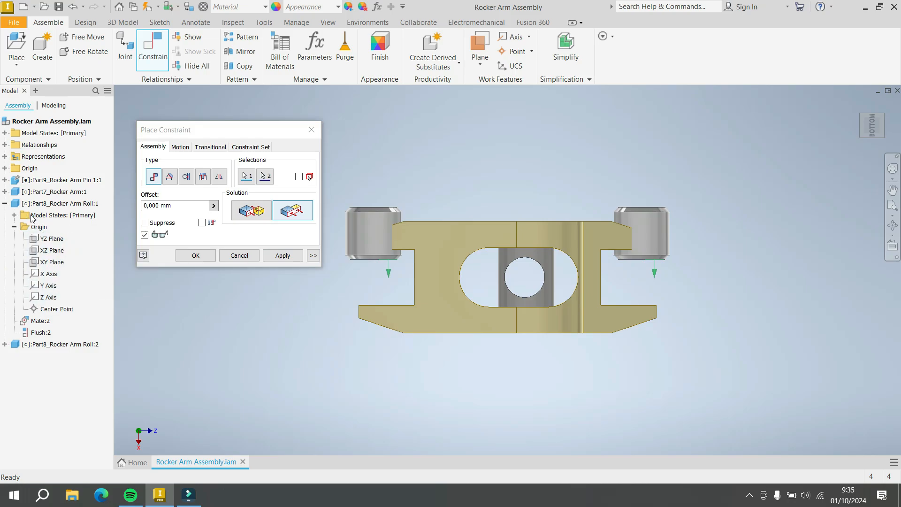
pyautogui.click(5, 345)
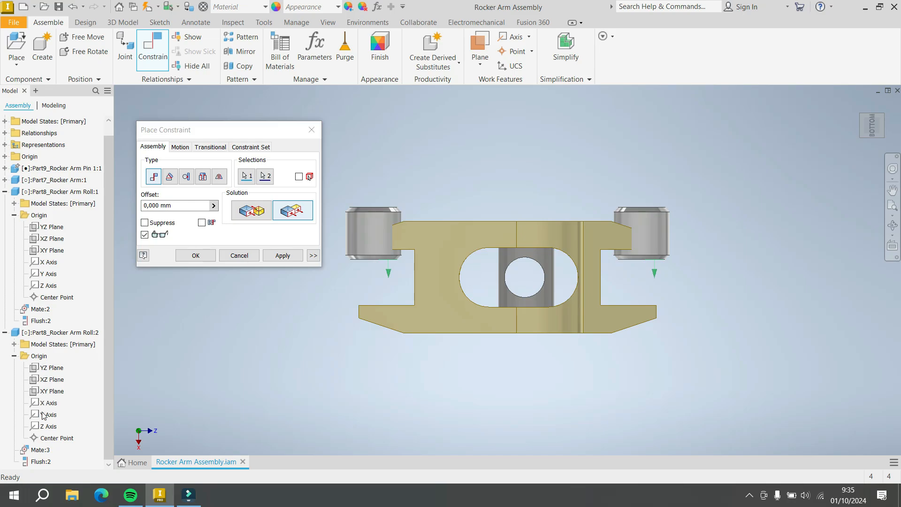
# Step: Check the selected roll end faces from an angled view and confirm the Flush constraint between the two rolls
pyautogui.moveTo(854, 143)
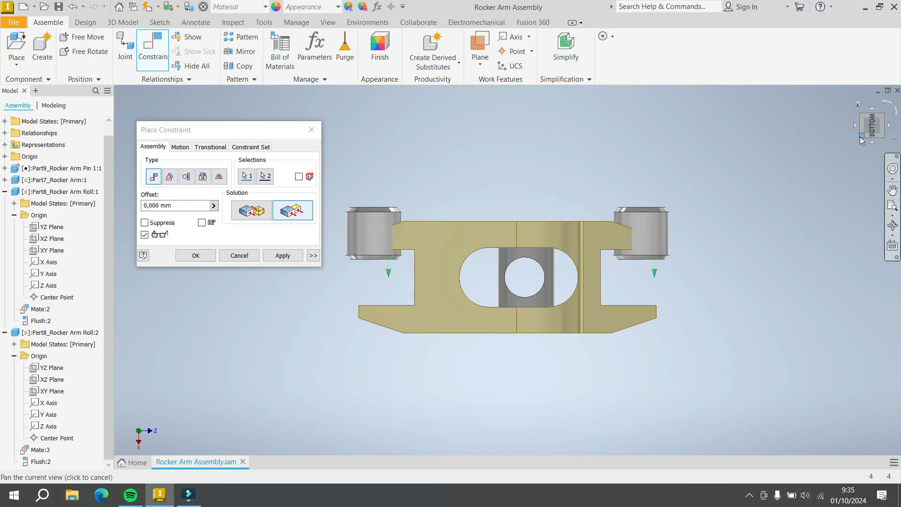
pyautogui.click(861, 135)
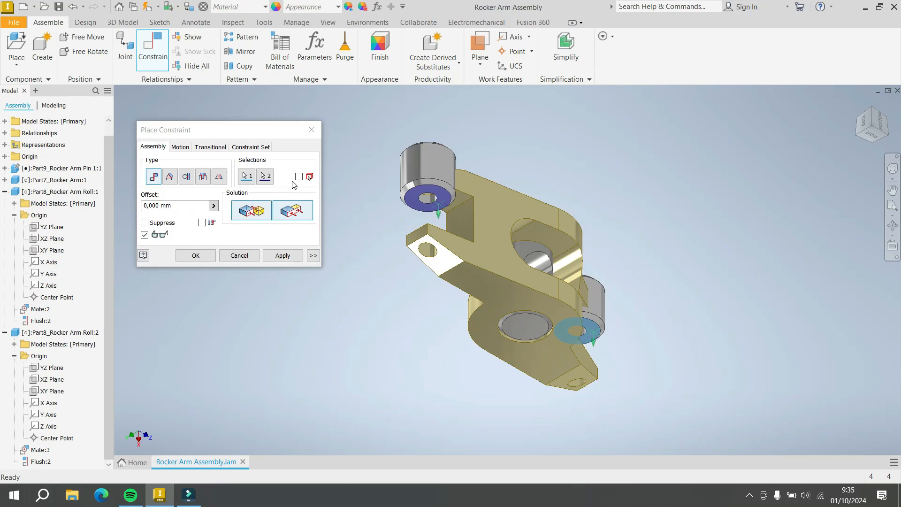
pyautogui.click(880, 126)
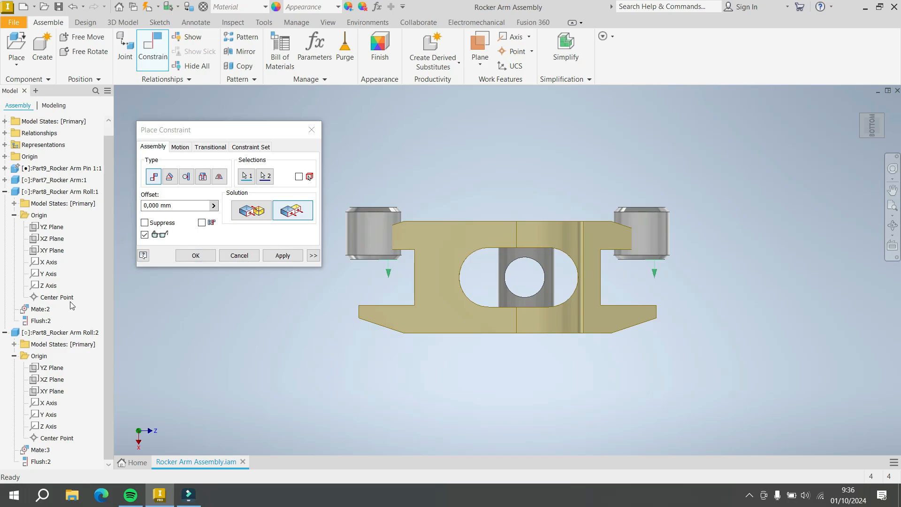
pyautogui.rightClick(47, 385)
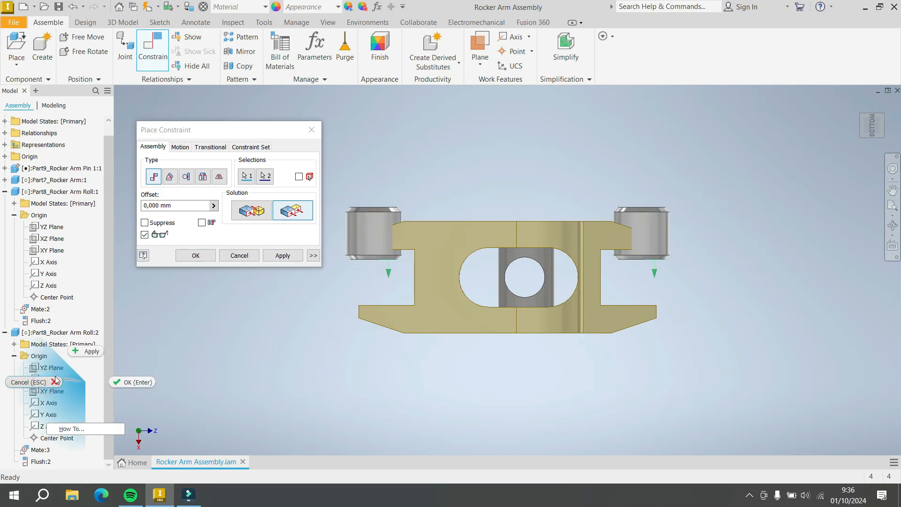
pyautogui.click(81, 373)
pyautogui.click(52, 389)
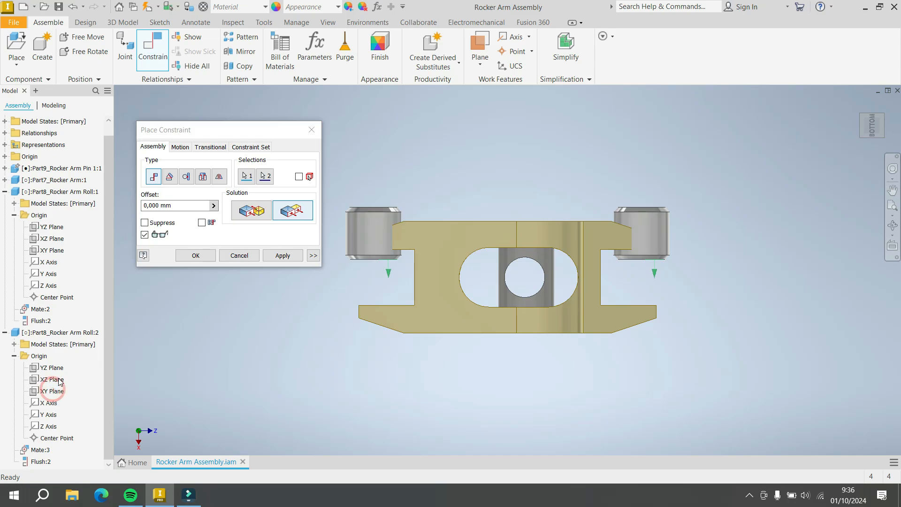
pyautogui.rightClick(80, 382)
pyautogui.click(129, 384)
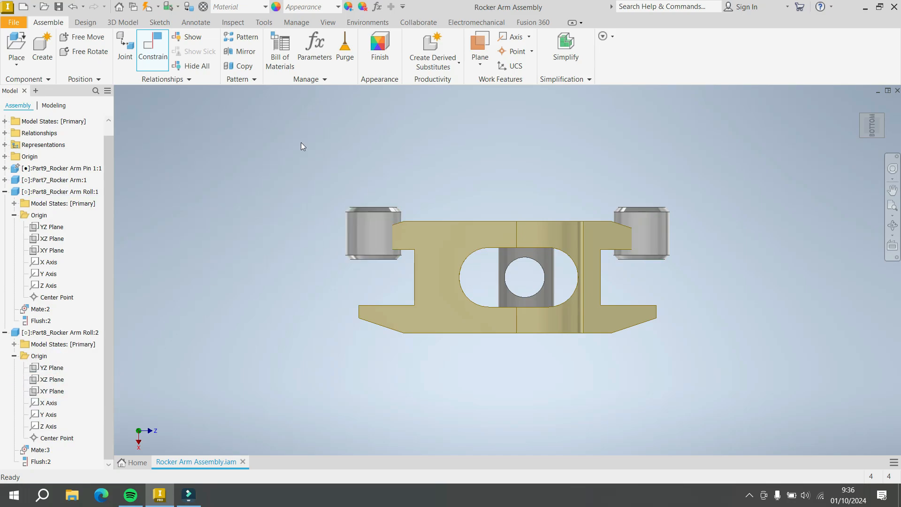
# Step: Apply a Flush constraint with 0 mm offset between the second roll's XY plane and the rocker arm's XY plane
pyautogui.click(150, 51)
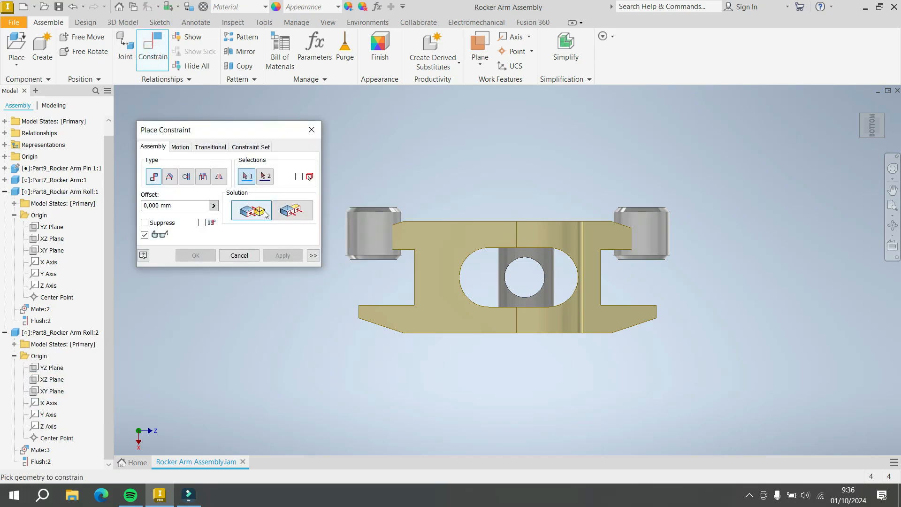
pyautogui.click(293, 210)
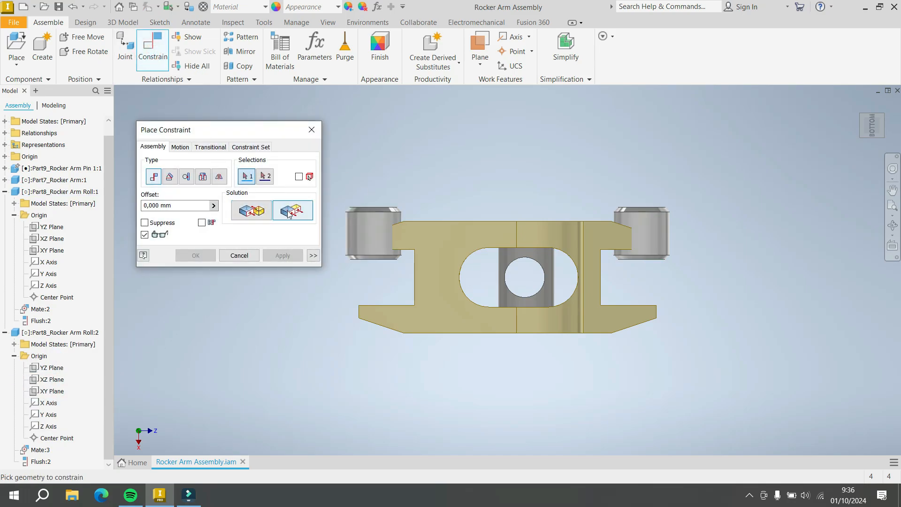
pyautogui.click(52, 392)
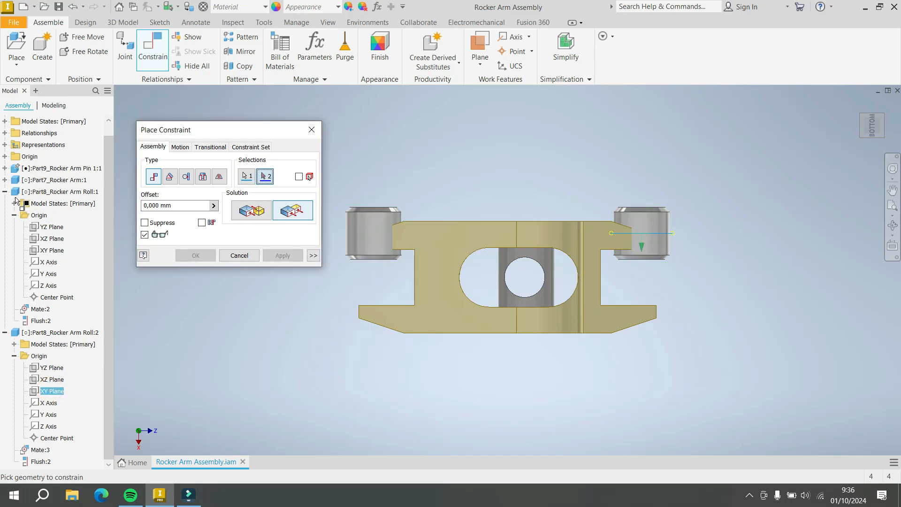
pyautogui.click(4, 179)
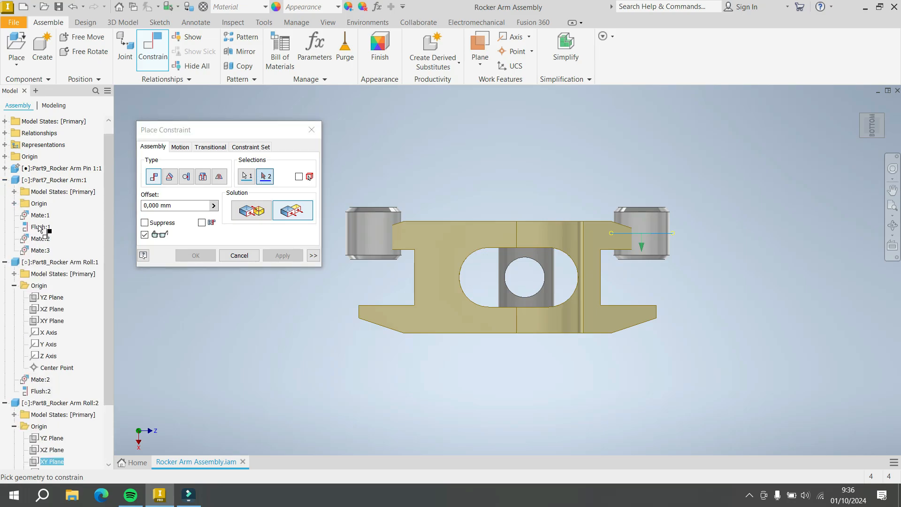
pyautogui.click(15, 204)
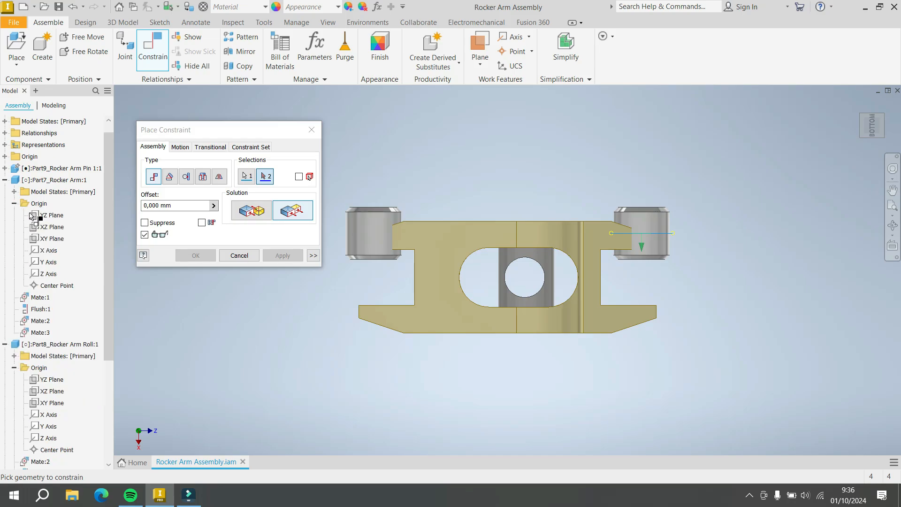
pyautogui.click(52, 238)
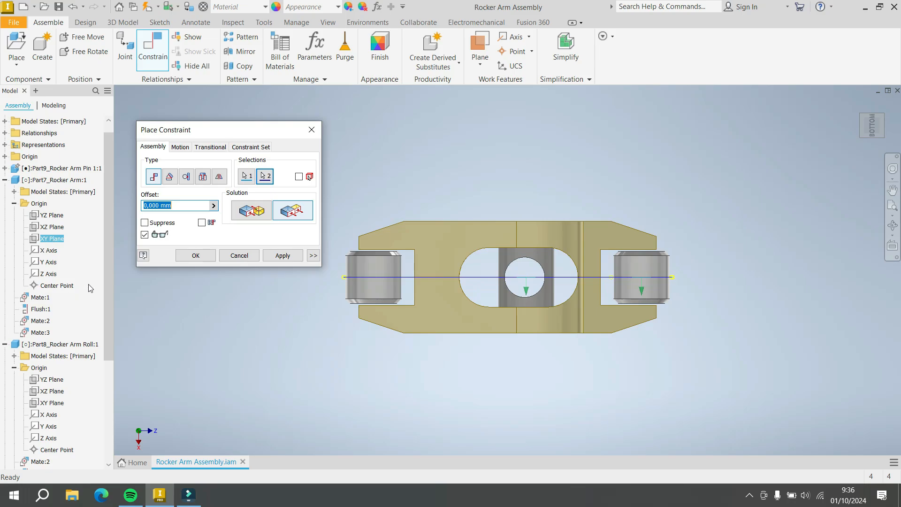
pyautogui.click(196, 256)
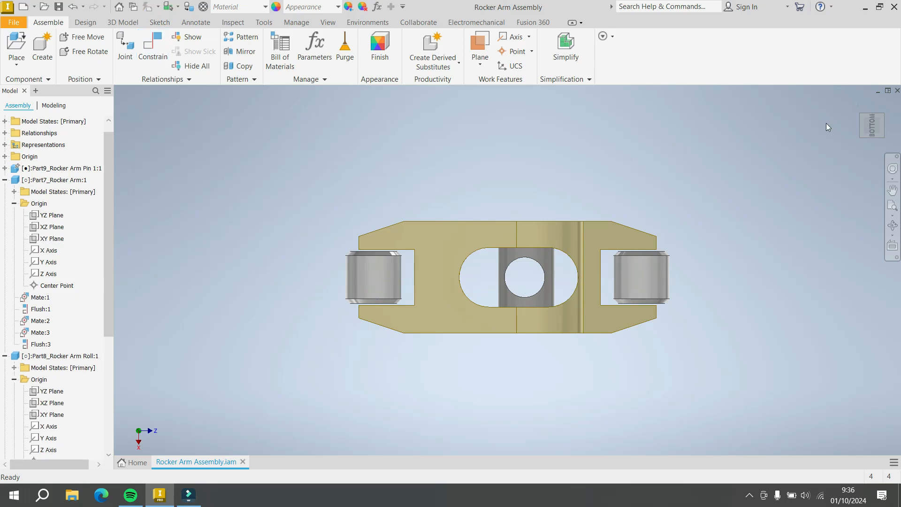
# Step: Swing the rocker arm slightly about its pin by pulling on the near roll to test the assembly's movement
pyautogui.click(859, 104)
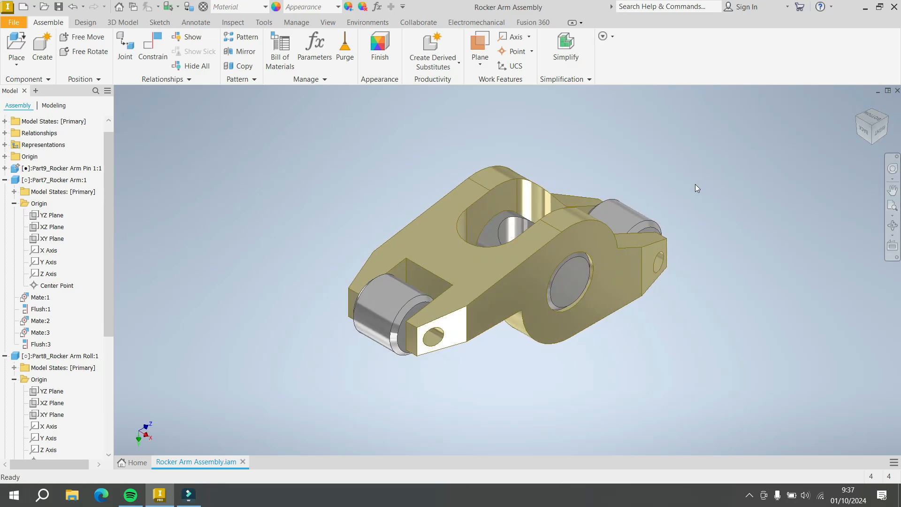
pyautogui.moveTo(382, 310)
pyautogui.mouseDown()
pyautogui.moveTo(381, 286)
pyautogui.moveTo(376, 322)
pyautogui.moveTo(373, 290)
pyautogui.moveTo(375, 300)
pyautogui.mouseUp()
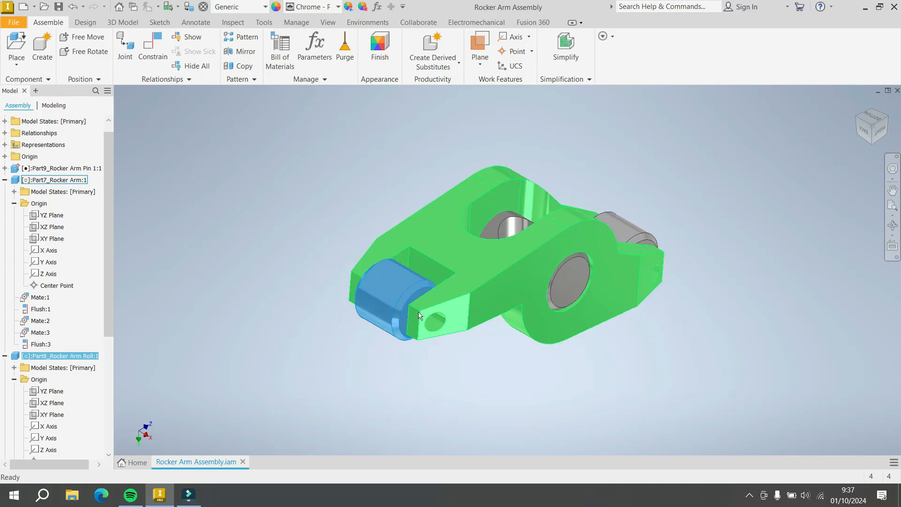
pyautogui.click(293, 190)
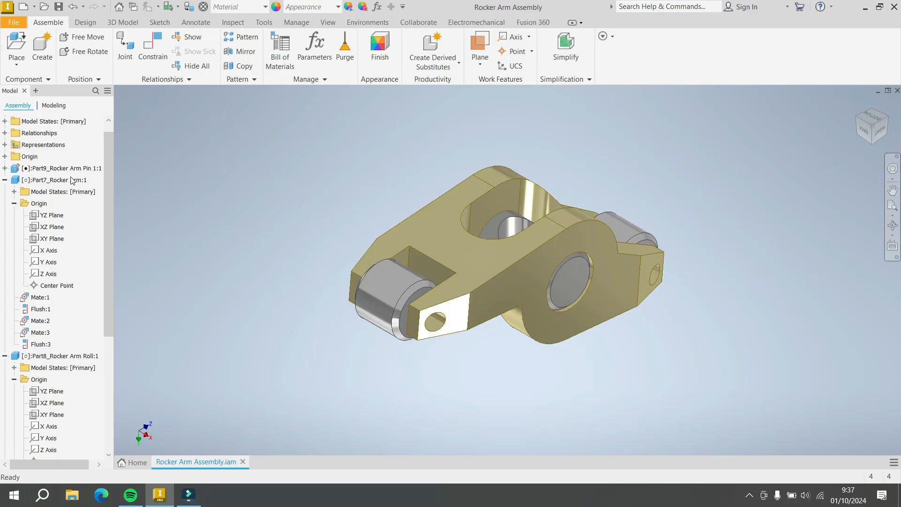
# Step: Collapse the rocker arm and both rocker arm roll entries in the model tree
pyautogui.click(5, 180)
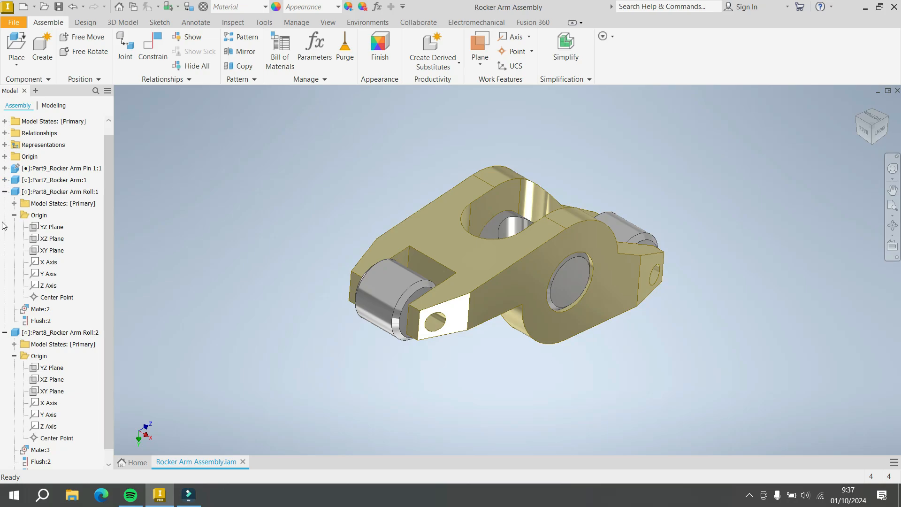
pyautogui.click(4, 191)
pyautogui.click(4, 215)
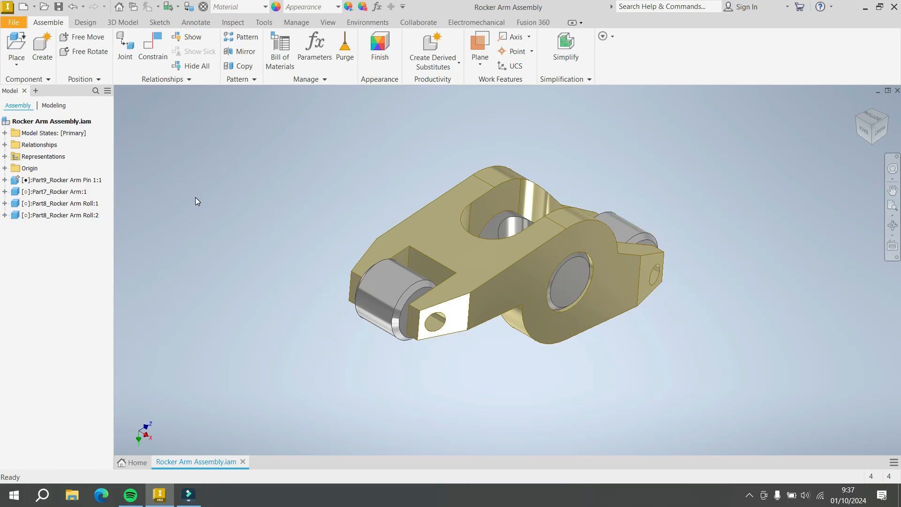
# Step: Place two instances of Part10_Rocker Arm Pin 2 from the PART 10 folder, one on each side of the rocker arm
pyautogui.click(17, 63)
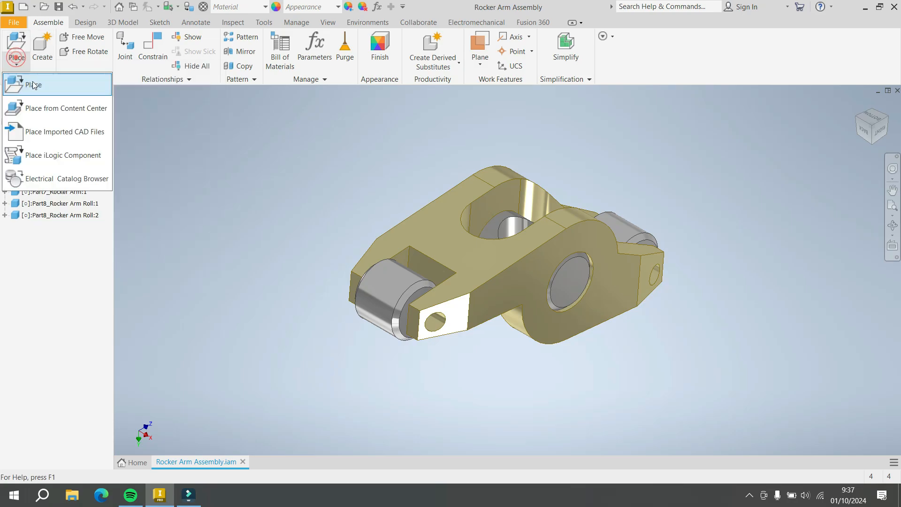
pyautogui.click(36, 81)
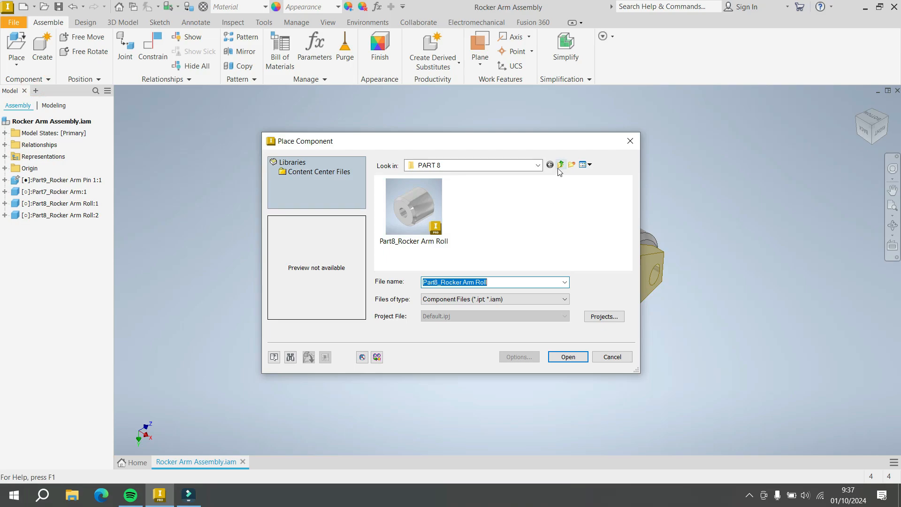
pyautogui.click(561, 164)
pyautogui.scroll(-1, 453, 221)
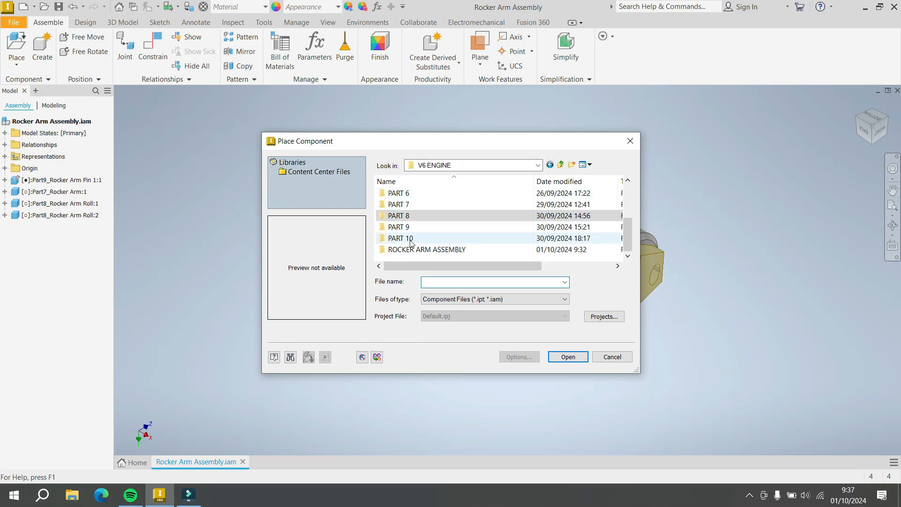
pyautogui.doubleClick(410, 239)
pyautogui.doubleClick(425, 195)
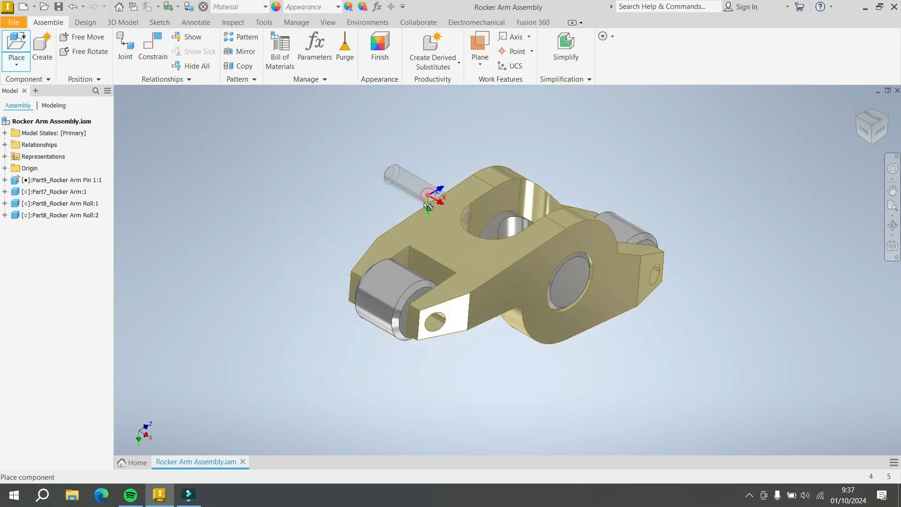
pyautogui.click(276, 221)
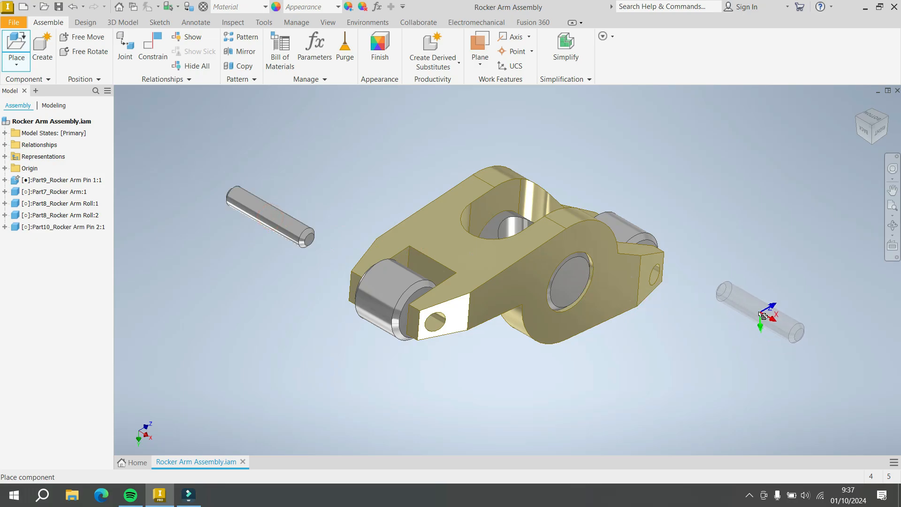
pyautogui.click(752, 291)
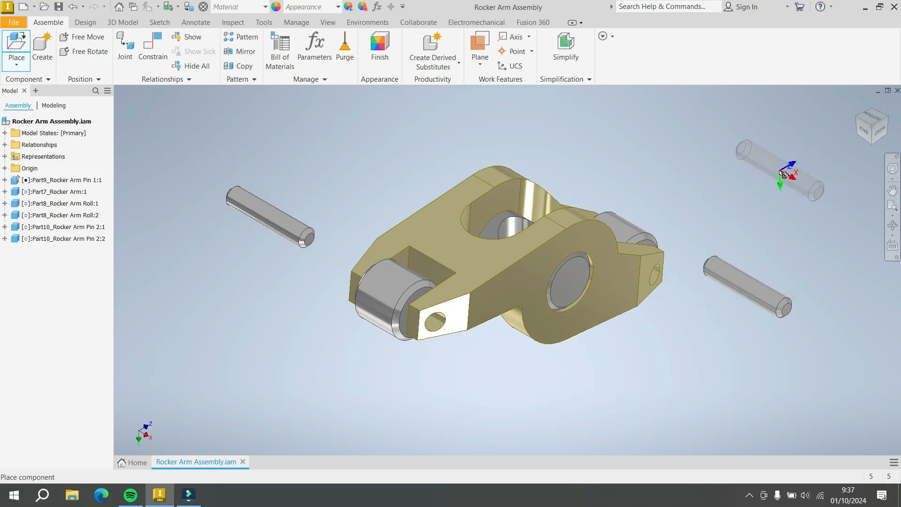
pyautogui.rightClick(692, 166)
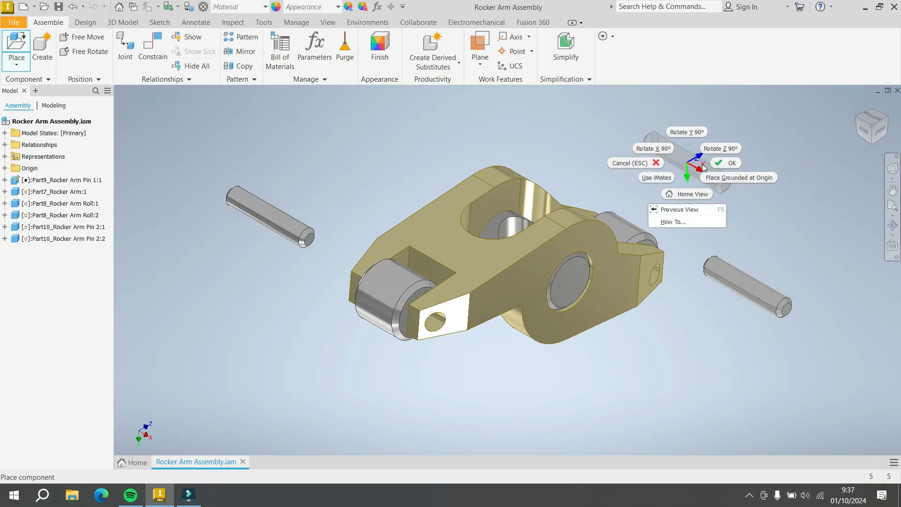
pyautogui.click(717, 167)
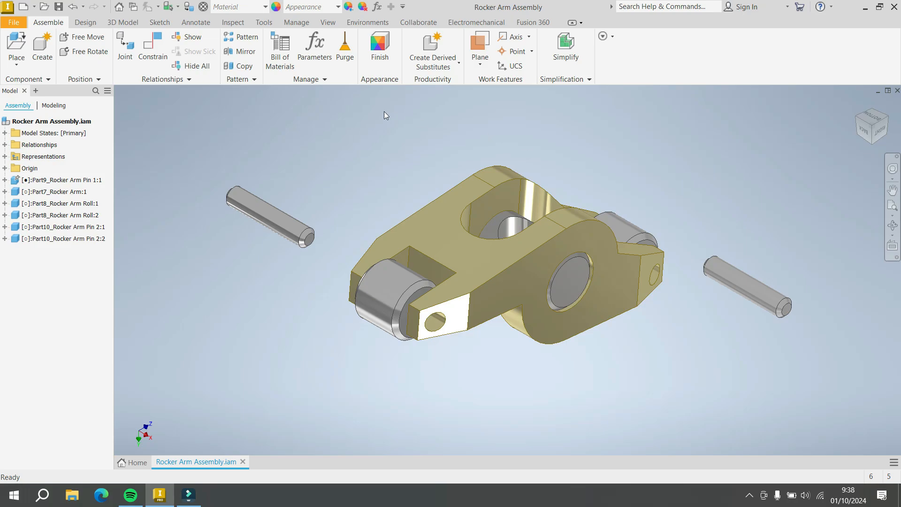
# Step: Apply a Mate constraint with 0 mm offset between the second small pin's axis and the hole at the rocker arm's far end
pyautogui.click(153, 47)
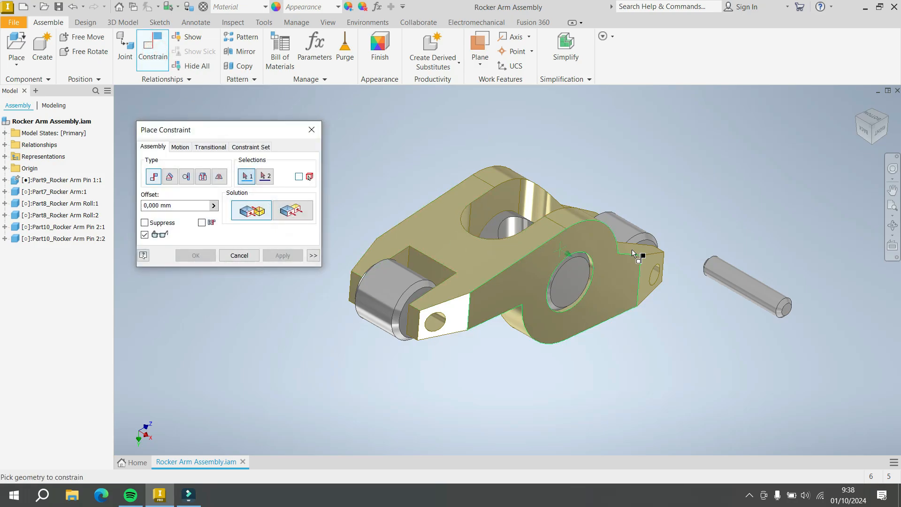
pyautogui.click(765, 290)
pyautogui.scroll(5, 715, 264)
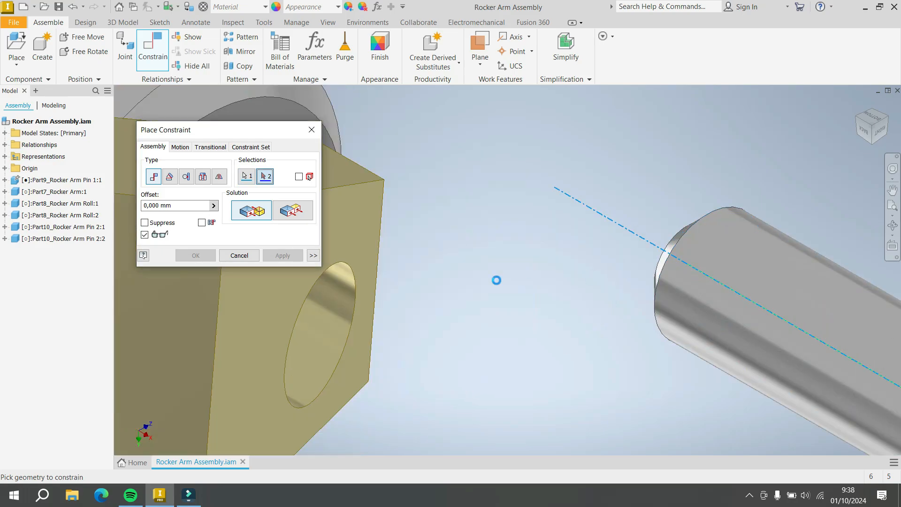
pyautogui.scroll(-5, 483, 266)
pyautogui.click(363, 290)
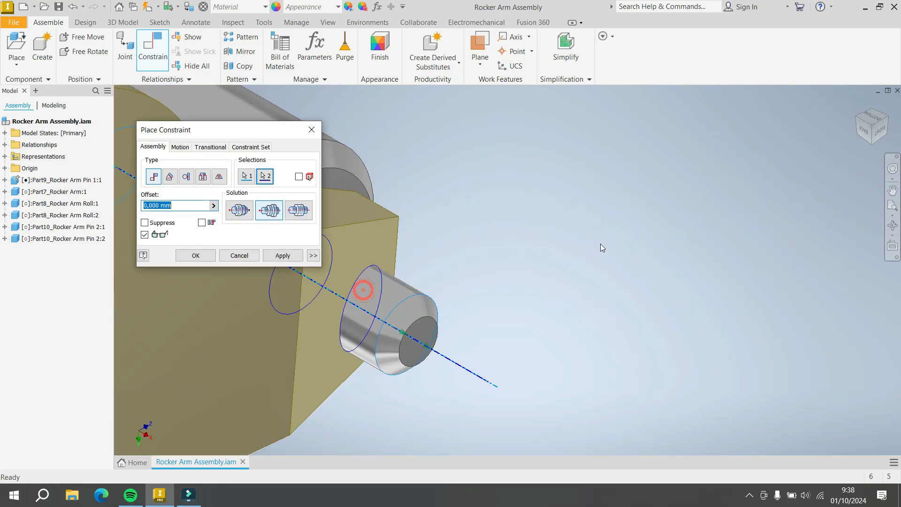
pyautogui.scroll(-5, 601, 243)
pyautogui.scroll(-1, 580, 263)
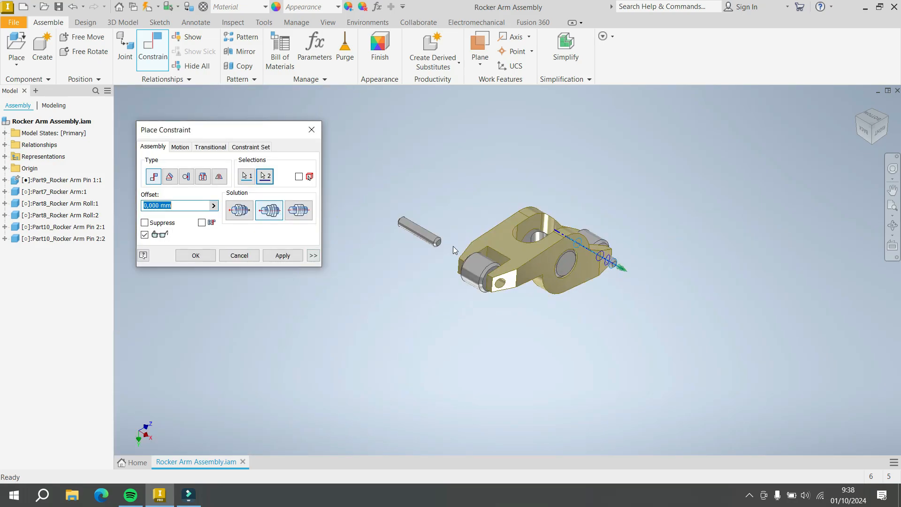
pyautogui.scroll(3, 446, 237)
pyautogui.click(293, 255)
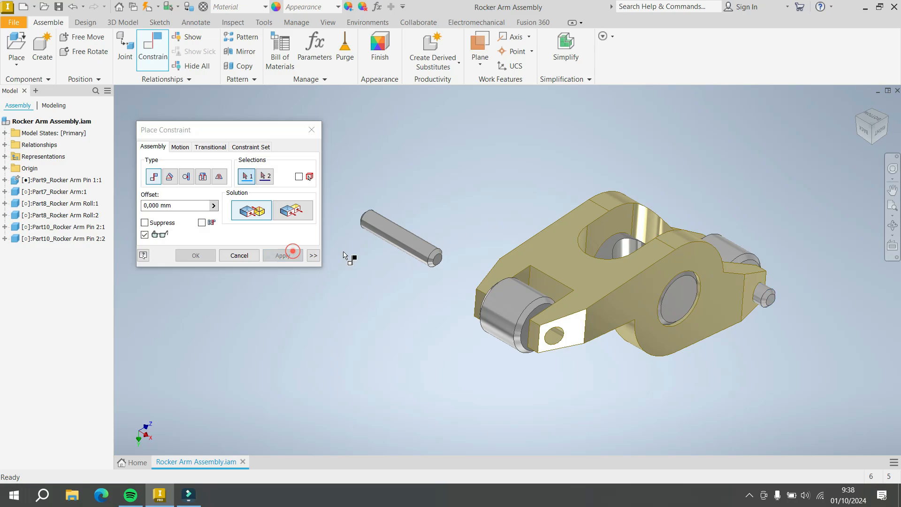
# Step: Mate the remaining small pin's axis to the hole axis in the rocker arm's near fork with 0 mm offset
pyautogui.click(421, 241)
pyautogui.scroll(5, 593, 328)
pyautogui.click(534, 339)
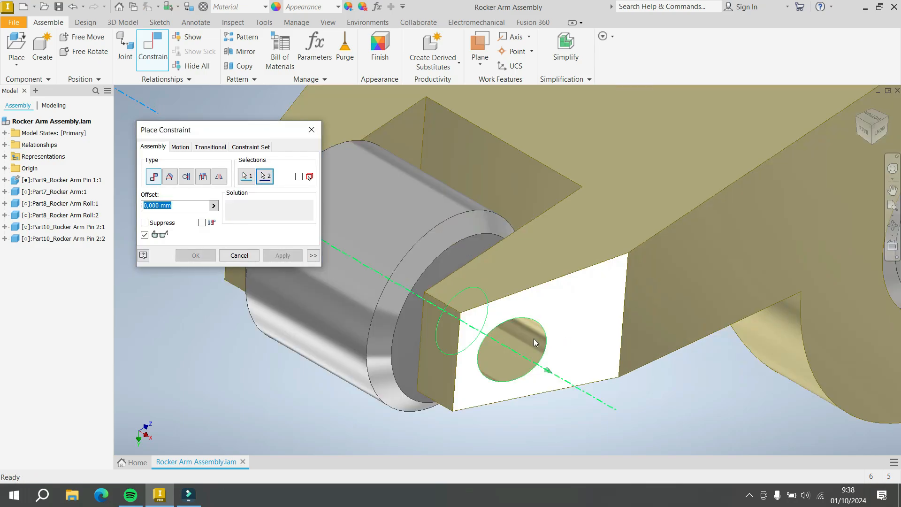
pyautogui.scroll(-3, 515, 331)
pyautogui.click(290, 255)
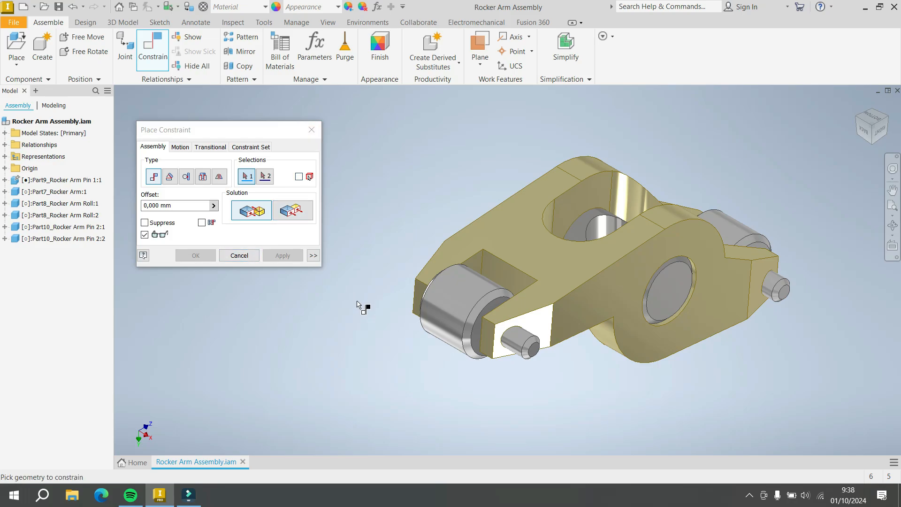
# Step: Apply a Flush constraint with 0 mm offset between the outer end faces of the two small pins
pyautogui.click(292, 210)
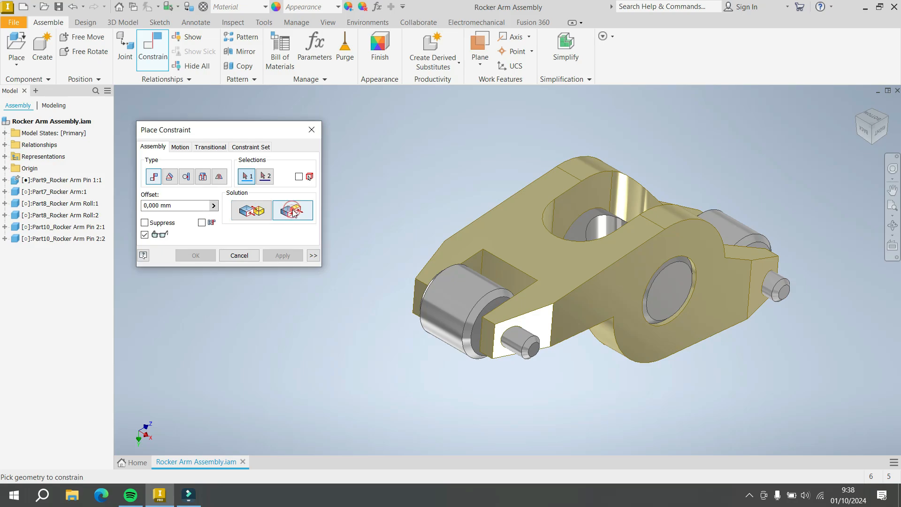
pyautogui.click(786, 295)
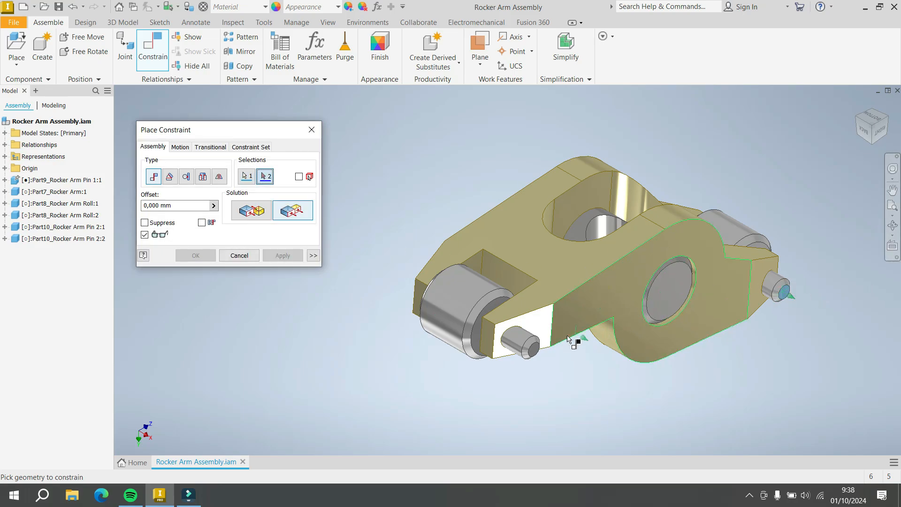
pyautogui.click(534, 352)
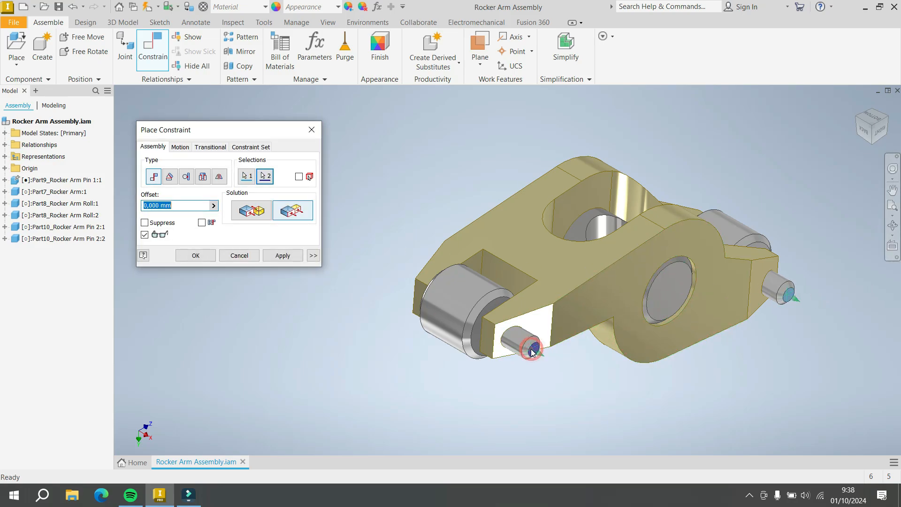
pyautogui.click(283, 256)
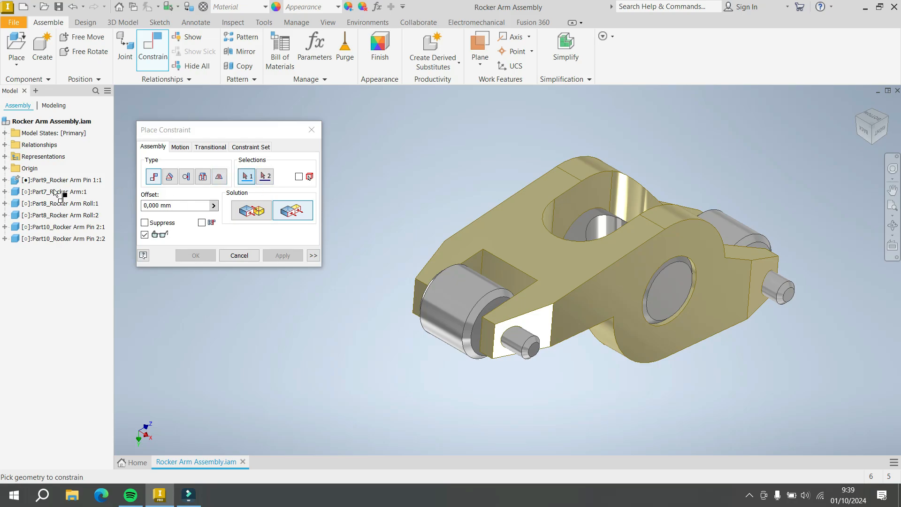
# Step: Apply a Flush constraint with 0 mm offset between the second small pin's YZ plane and the rocker arm's XY plane, and finish constraining
pyautogui.click(5, 239)
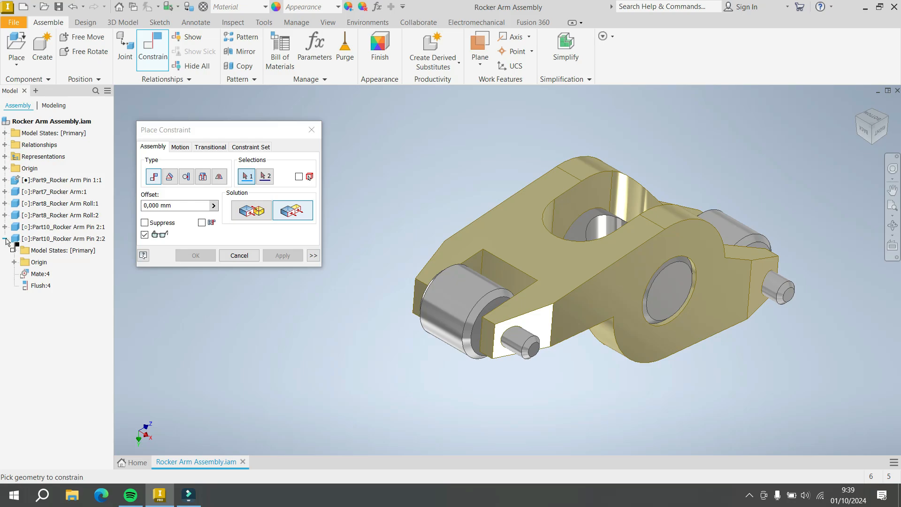
pyautogui.click(14, 261)
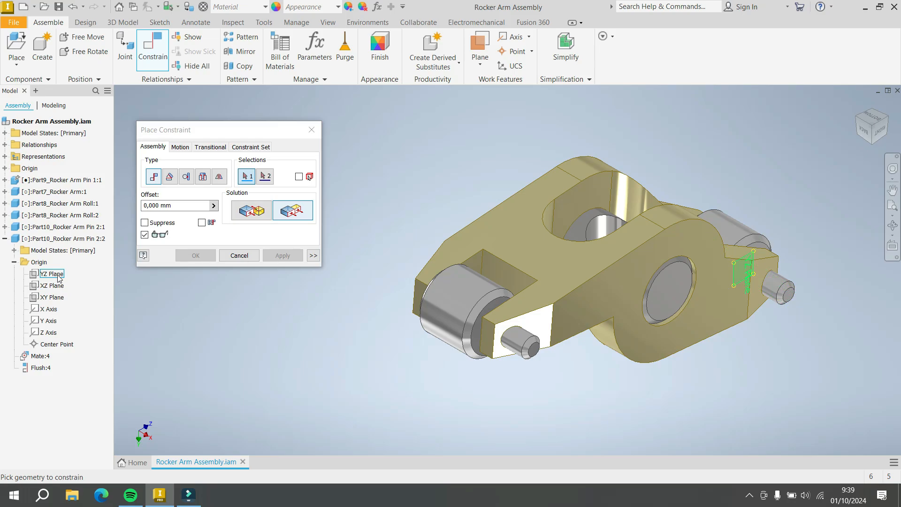
pyautogui.click(58, 277)
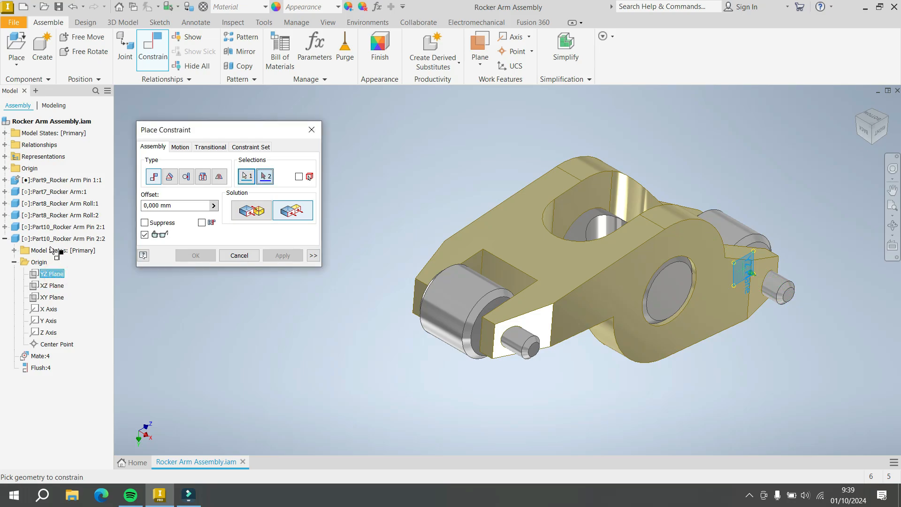
pyautogui.click(5, 192)
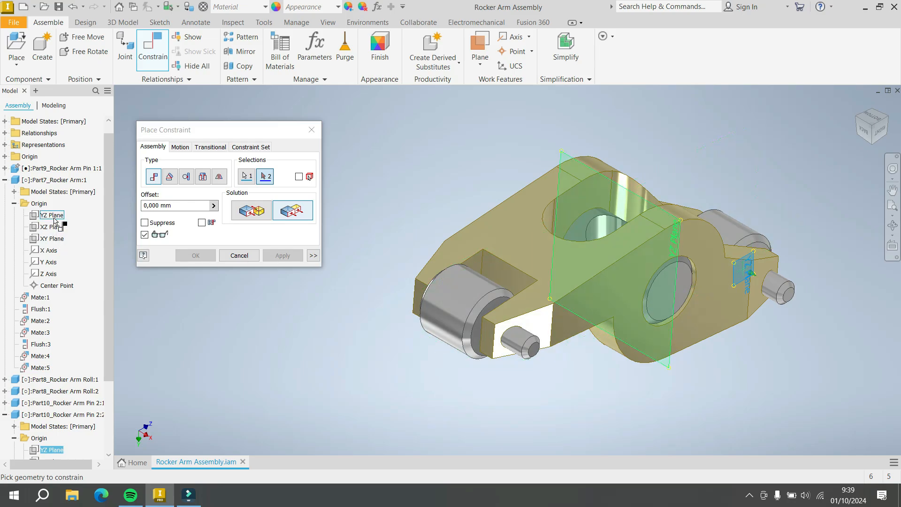
pyautogui.click(51, 239)
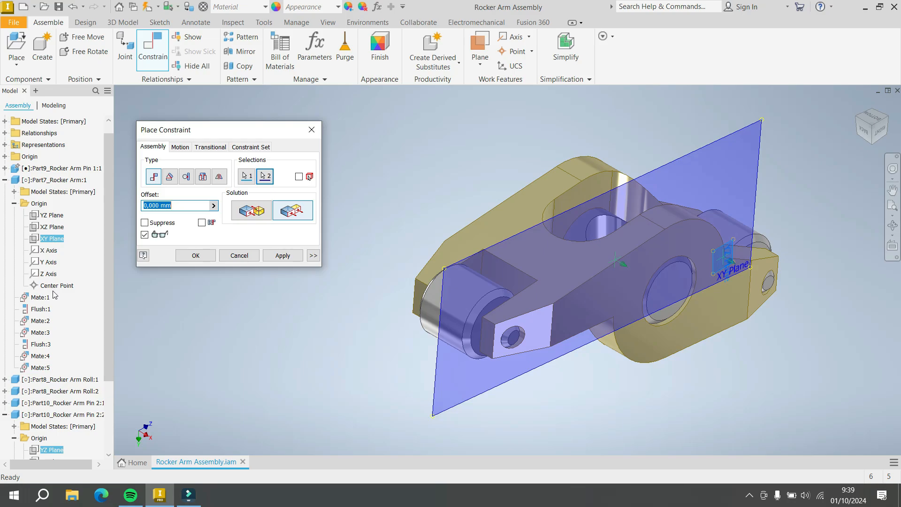
pyautogui.click(286, 255)
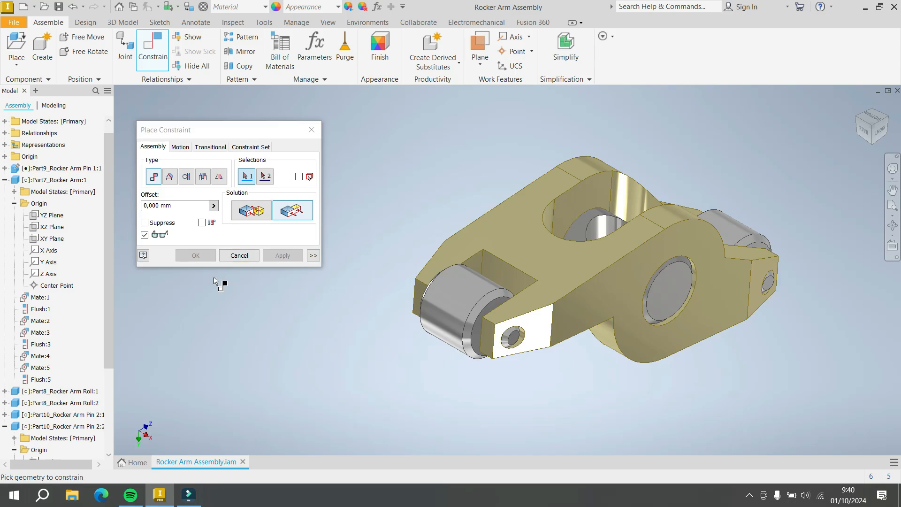
pyautogui.click(240, 255)
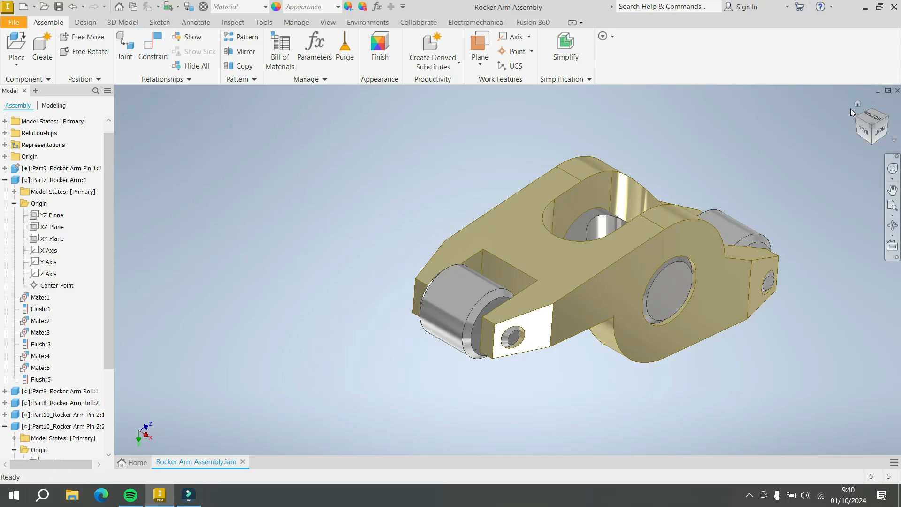
# Step: Examine the position of the pins and rolls in the rocker arm from the bottom, orbited and home views
pyautogui.click(857, 103)
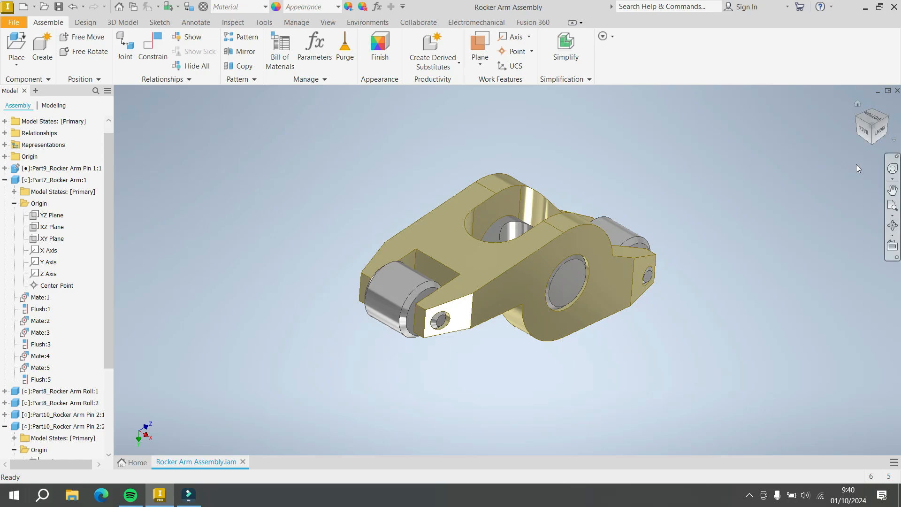
pyautogui.click(882, 122)
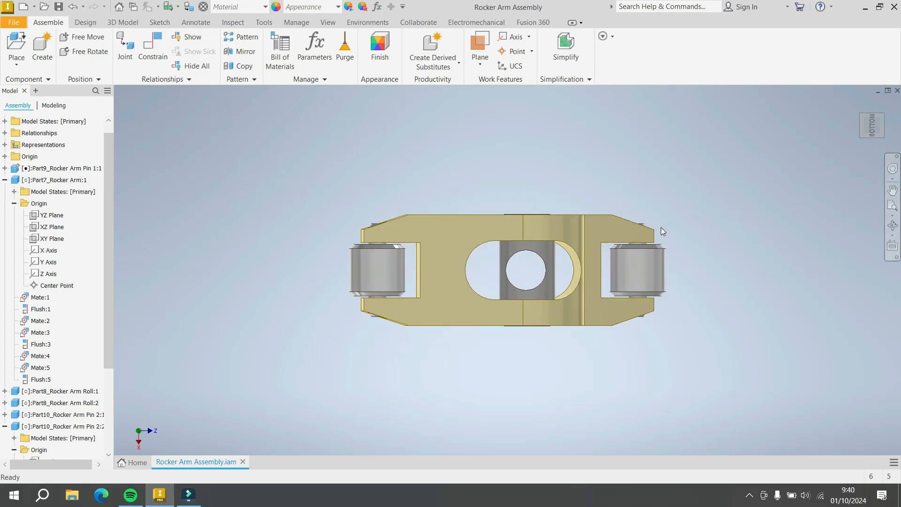
pyautogui.scroll(-3, 656, 235)
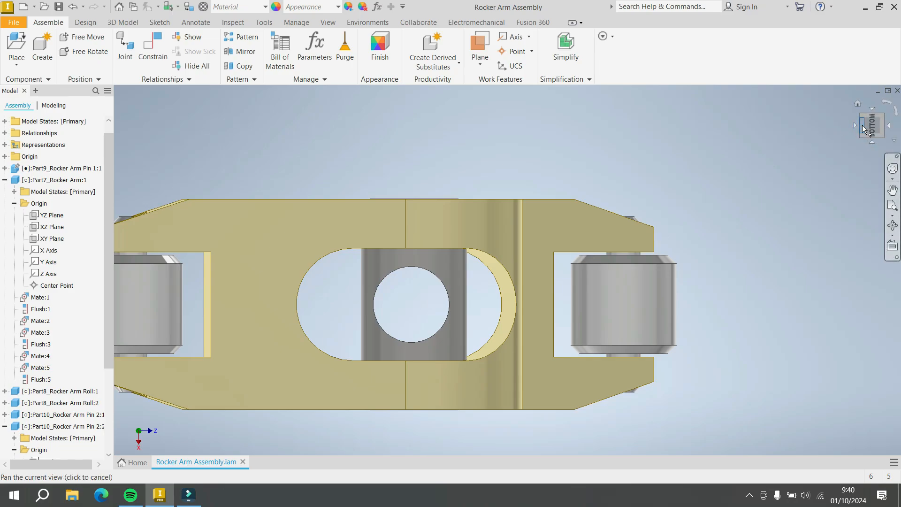
pyautogui.click(861, 105)
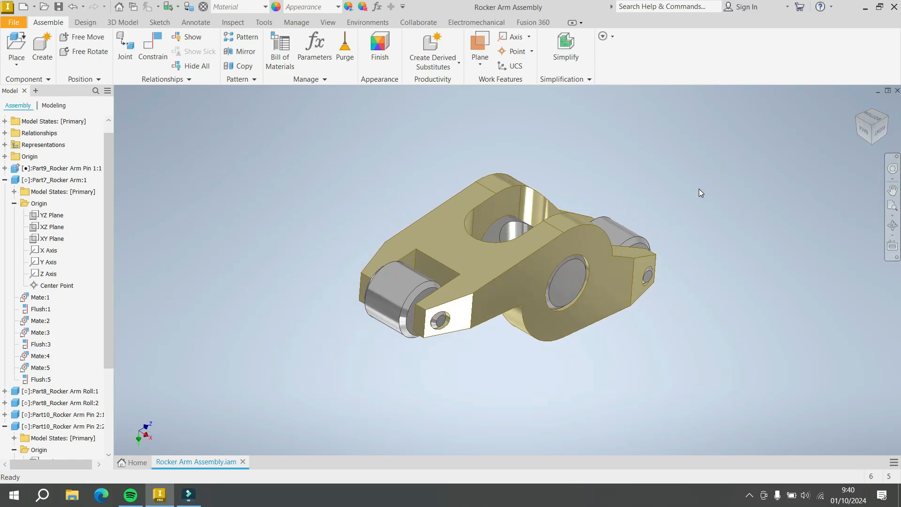
pyautogui.click(893, 226)
pyautogui.moveTo(524, 306); pyautogui.dragTo(566, 375)
pyautogui.rightClick(700, 233)
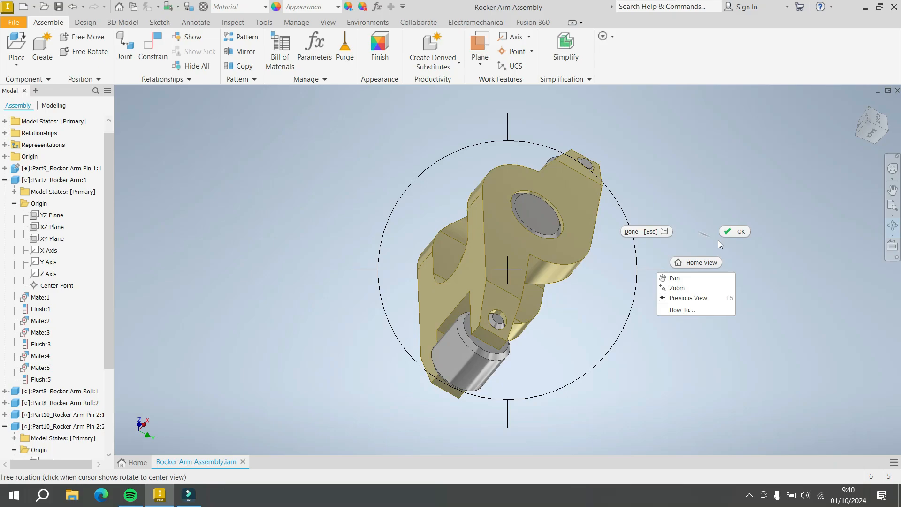
pyautogui.click(699, 267)
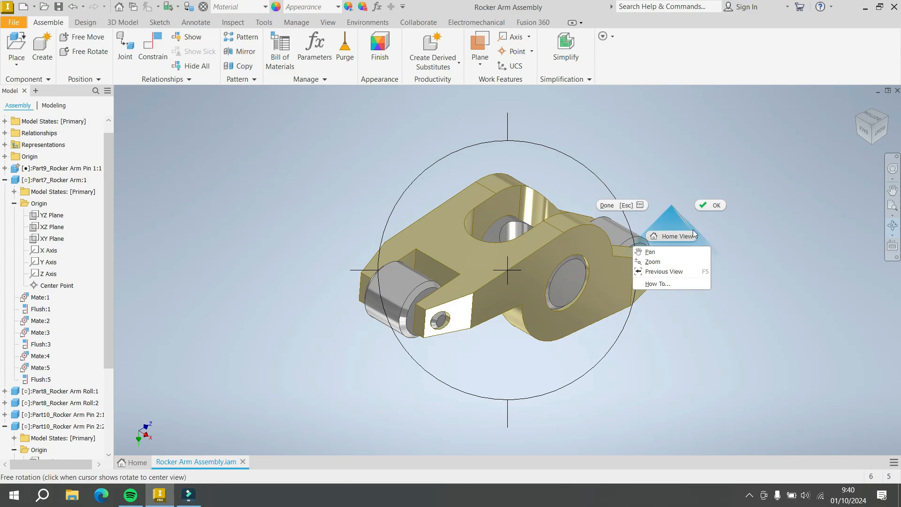
pyautogui.click(711, 209)
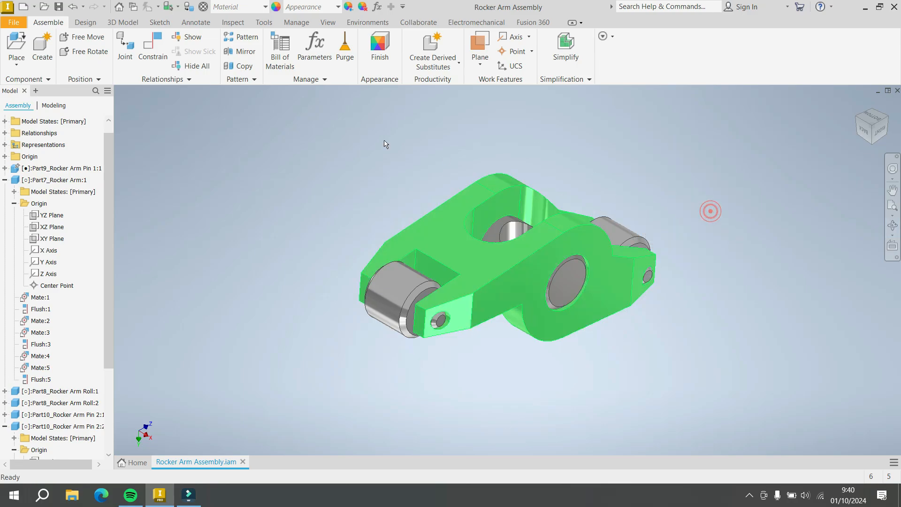
# Step: Choose the hex screw gradeab fine_iso part from the HEX SCREW folder for placement in the assembly
pyautogui.click(18, 47)
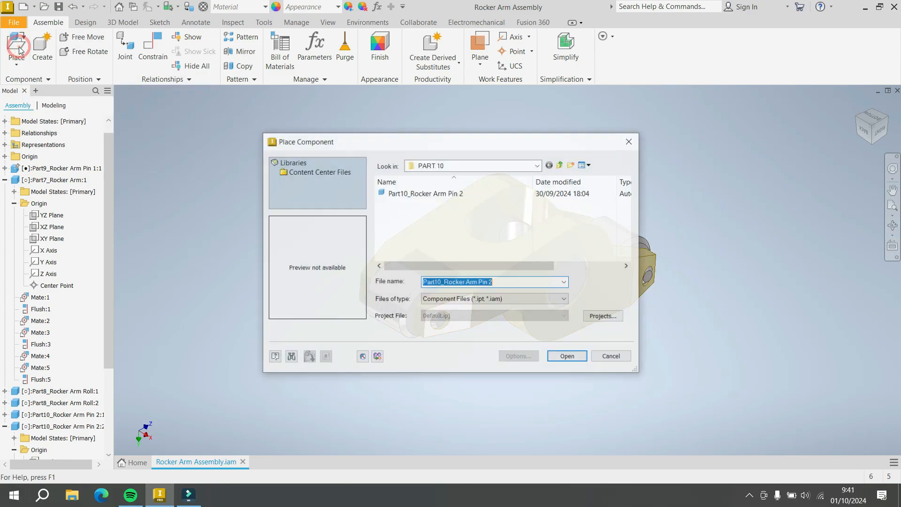
pyautogui.click(562, 165)
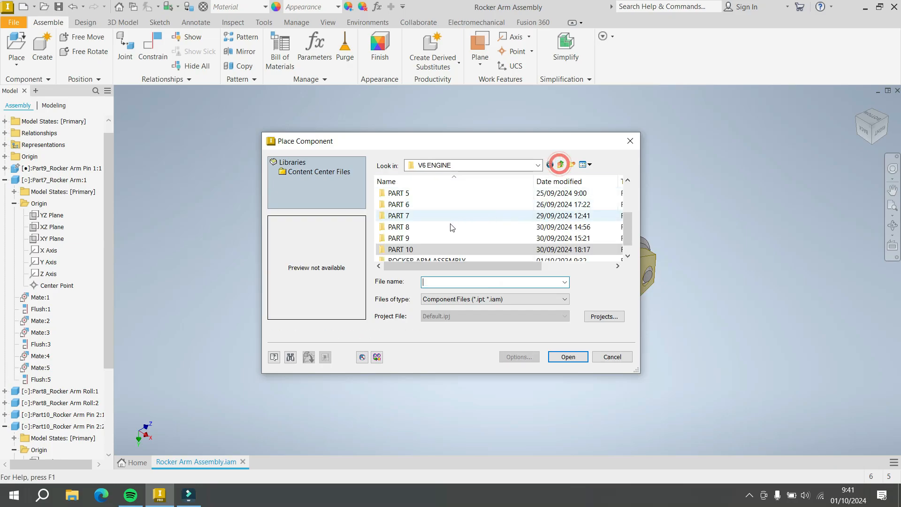
pyautogui.doubleClick(434, 196)
pyautogui.doubleClick(435, 194)
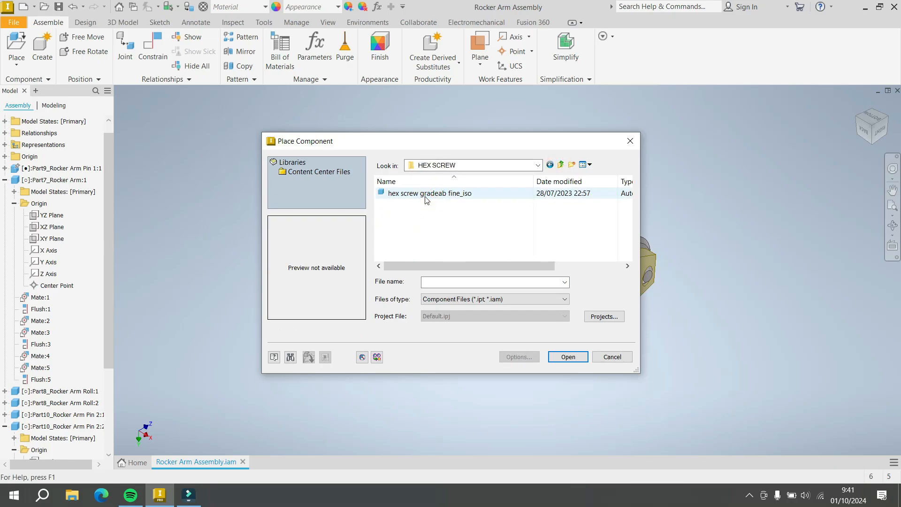
# Step: Rotate the hex screw upright with its head at the top and place one instance beside the rocker arm
pyautogui.scroll(-5, 430, 242)
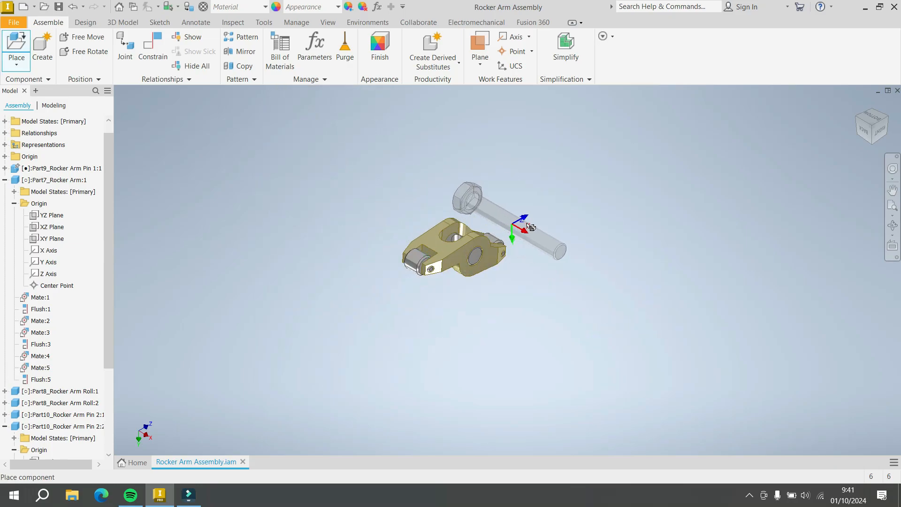
pyautogui.scroll(3, 553, 222)
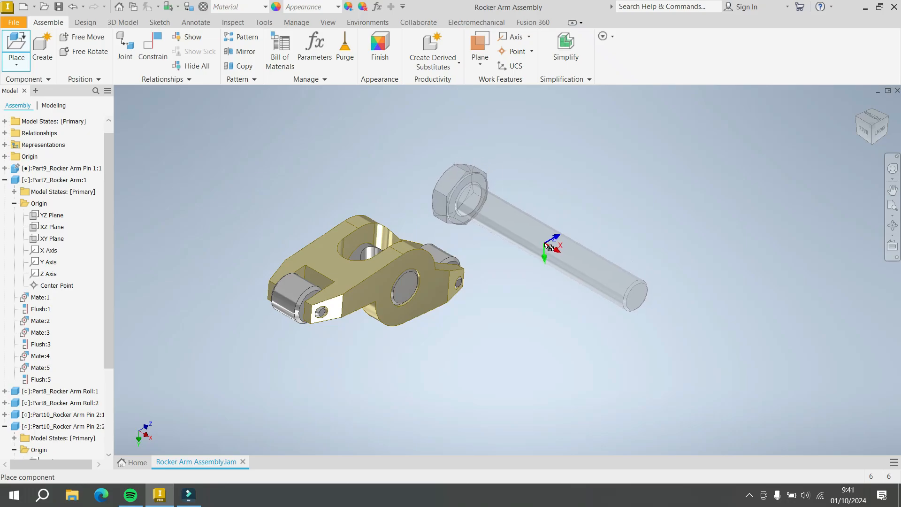
pyautogui.rightClick(545, 244)
pyautogui.click(578, 231)
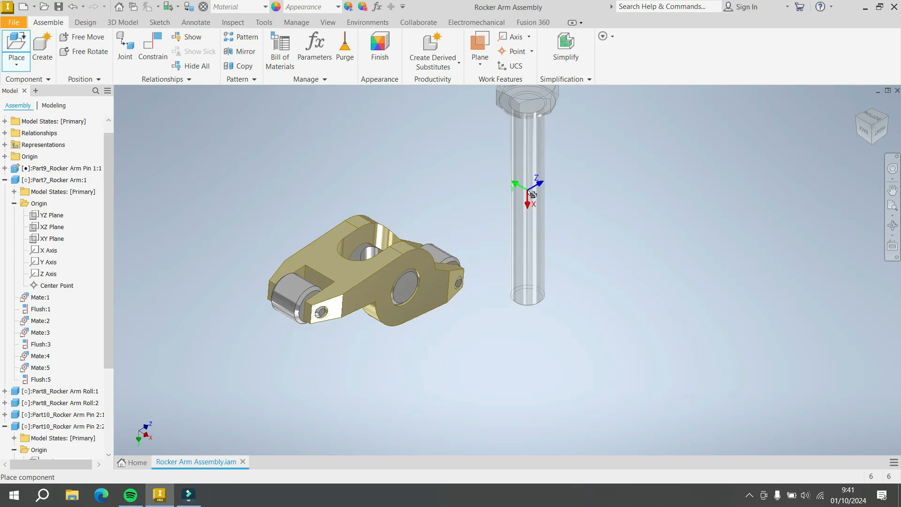
pyautogui.click(526, 271)
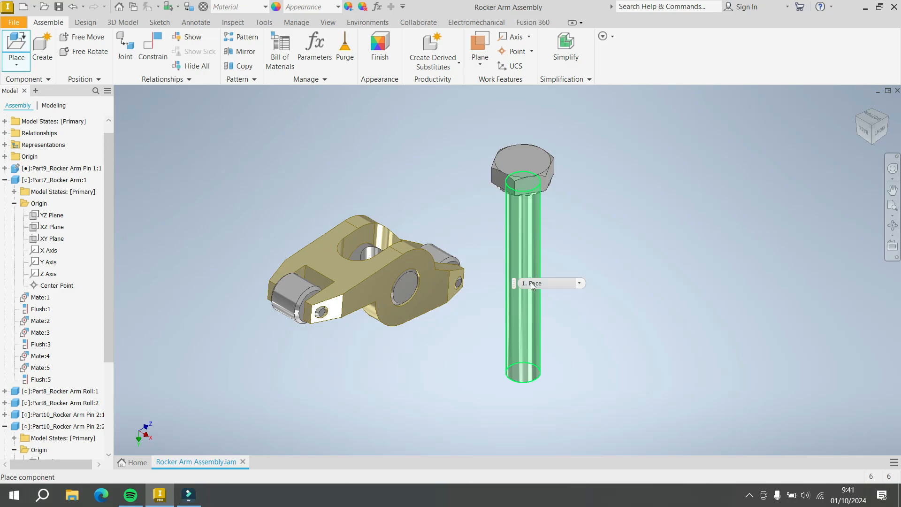
pyautogui.rightClick(601, 251)
pyautogui.click(632, 254)
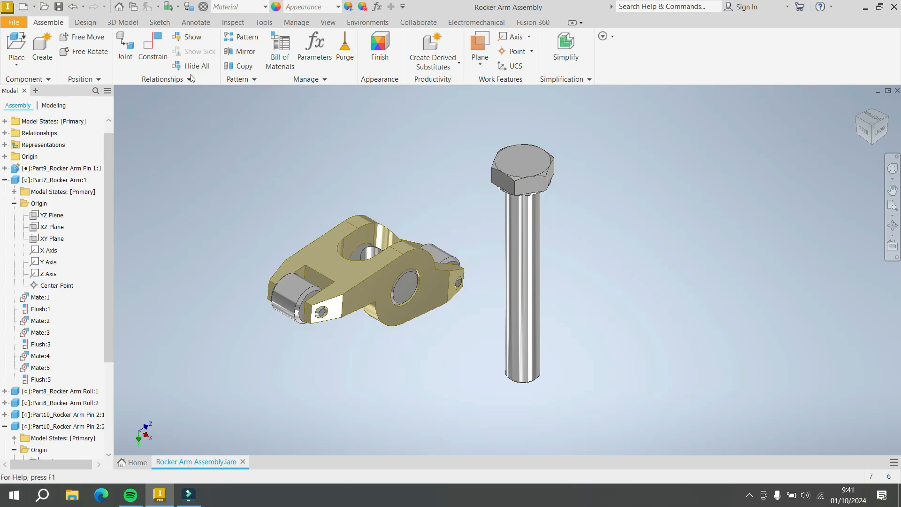
# Step: Mate the hex screw's axis to the axis of the rocker arm's central vertical hole with 0 mm offset
pyautogui.click(164, 49)
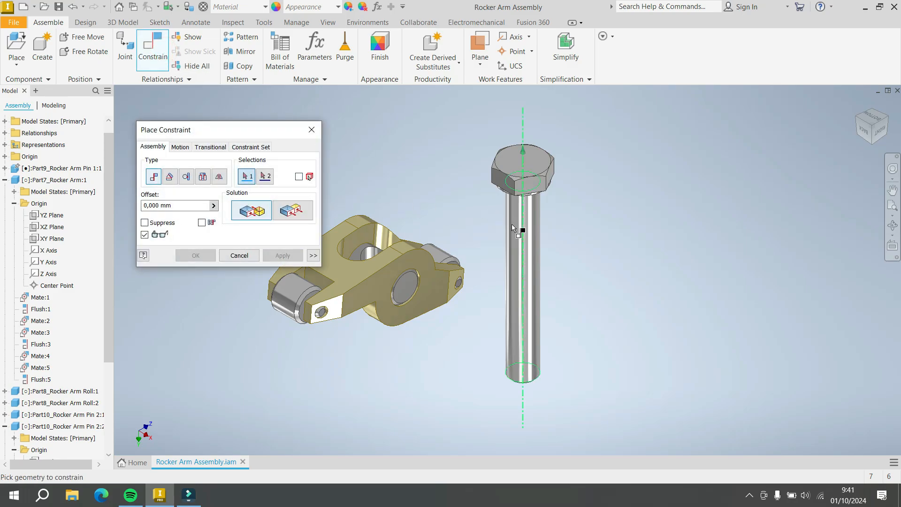
pyautogui.click(511, 253)
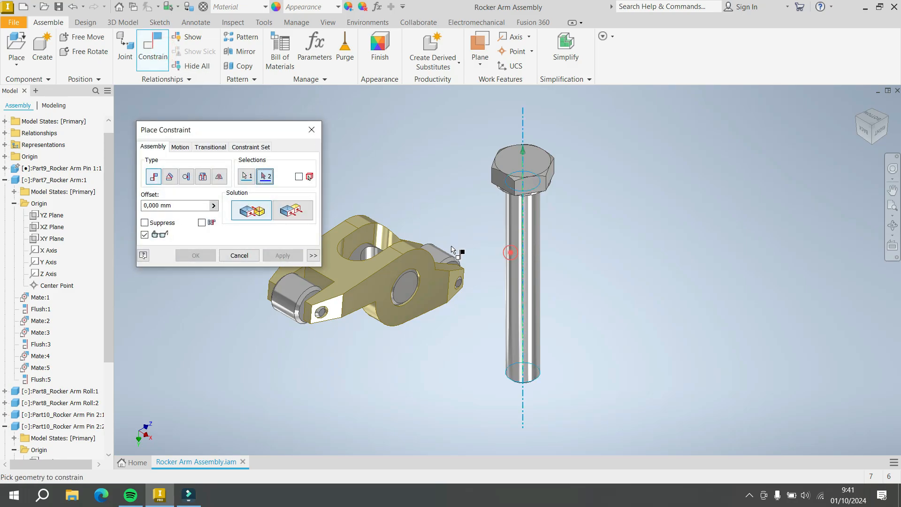
pyautogui.click(377, 258)
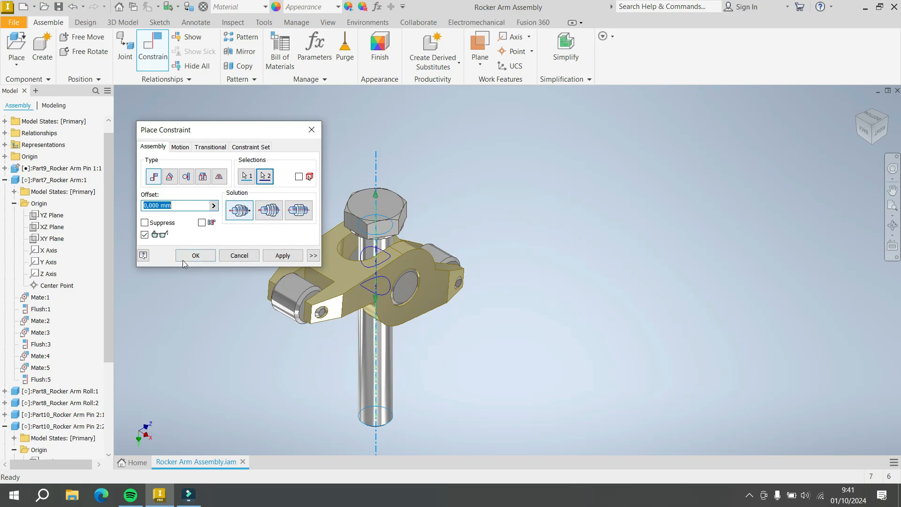
pyautogui.click(203, 256)
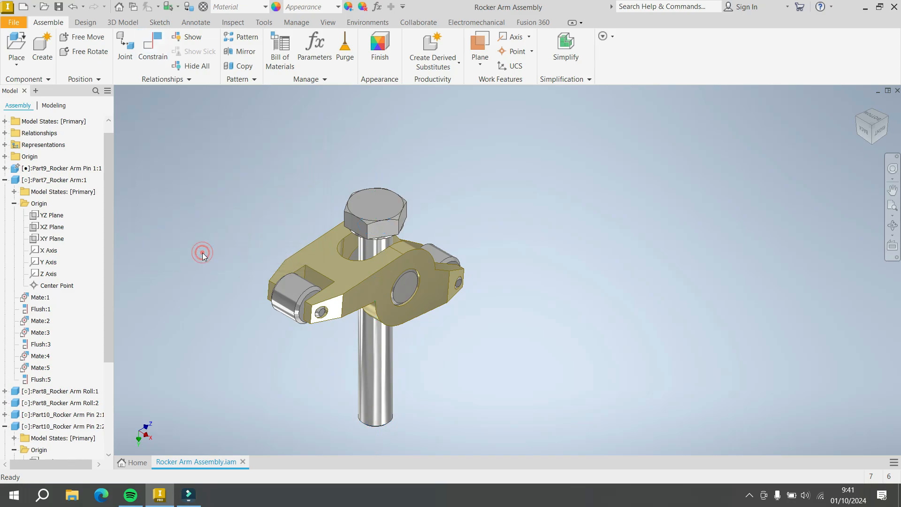
# Step: Examine the hex screw's position in the rocker arm from an orbited back view and the home view
pyautogui.click(885, 227)
pyautogui.moveTo(431, 278); pyautogui.dragTo(469, 249)
pyautogui.scroll(-4, 534, 208)
pyautogui.scroll(3, 484, 256)
pyautogui.moveTo(440, 284); pyautogui.dragTo(519, 221)
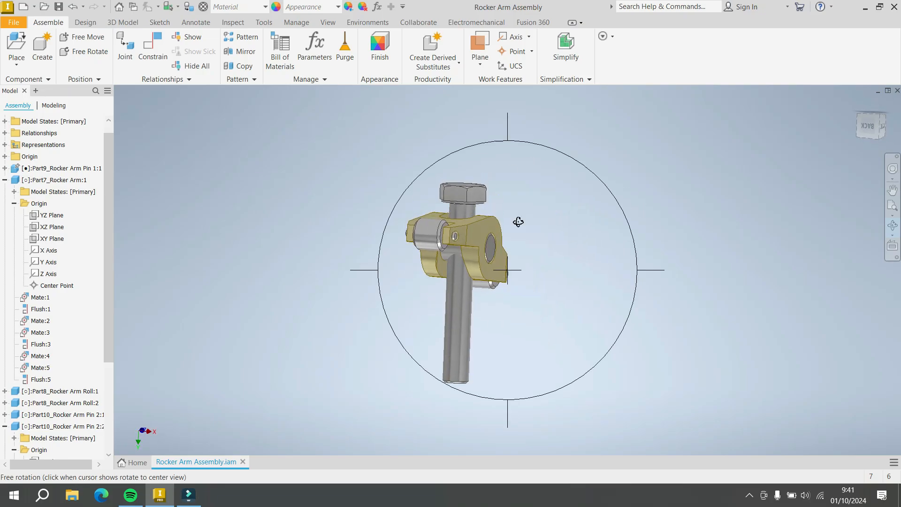
pyautogui.rightClick(564, 209)
pyautogui.click(561, 232)
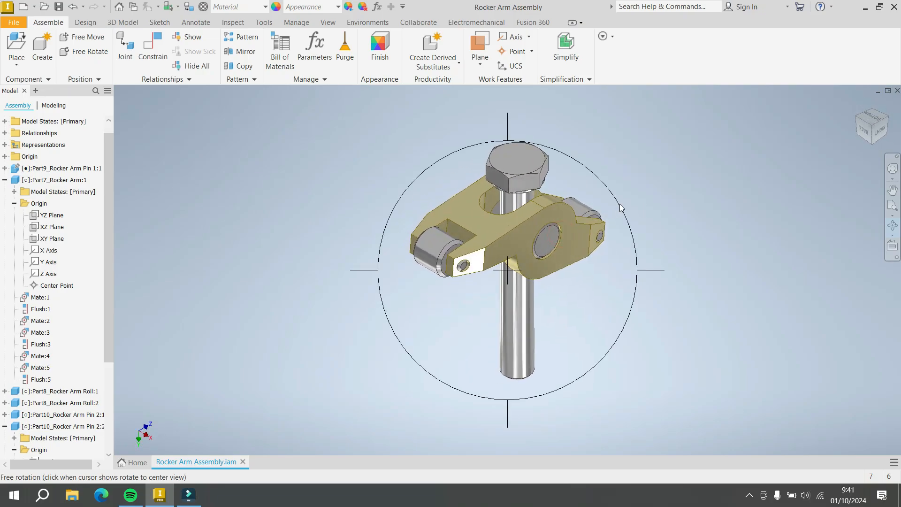
pyautogui.rightClick(625, 210)
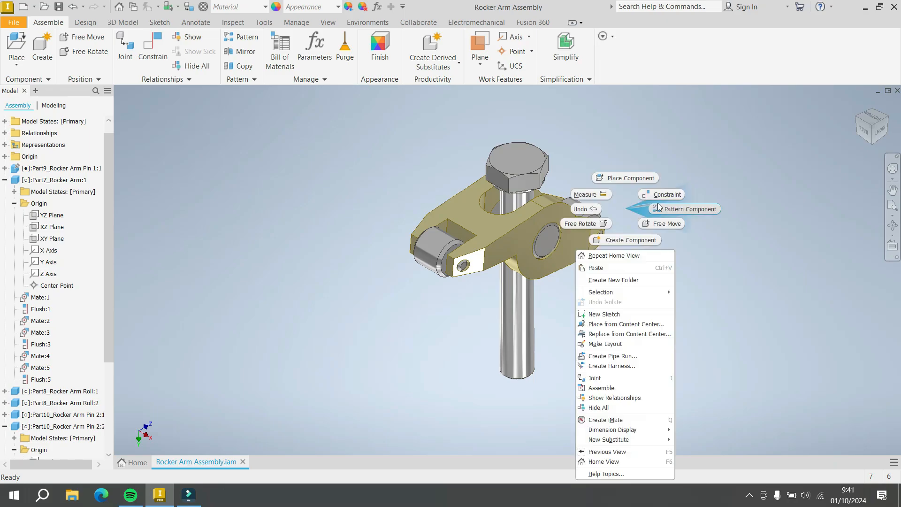
pyautogui.click(623, 213)
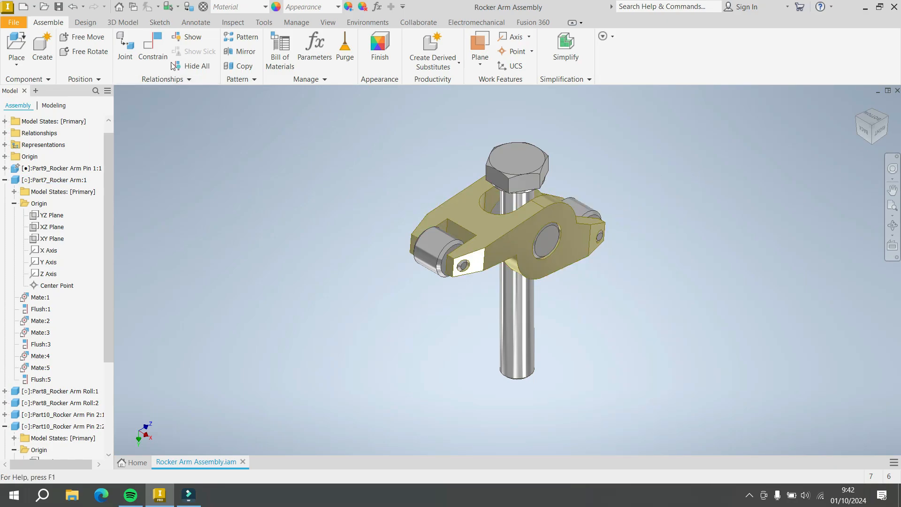
# Step: Start a new assembly constraint with the annular face under the hex screw's head as the first selection
pyautogui.click(157, 46)
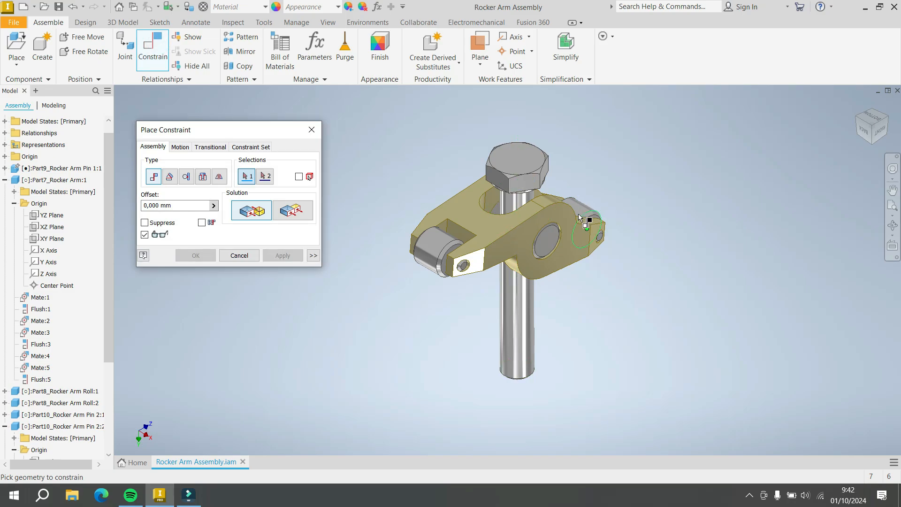
pyautogui.scroll(-3, 540, 223)
pyautogui.scroll(6, 539, 216)
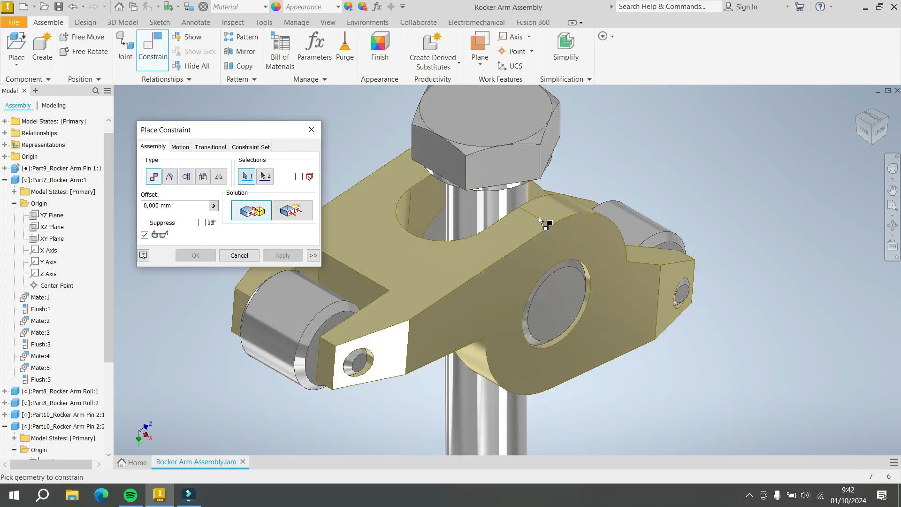
pyautogui.click(893, 225)
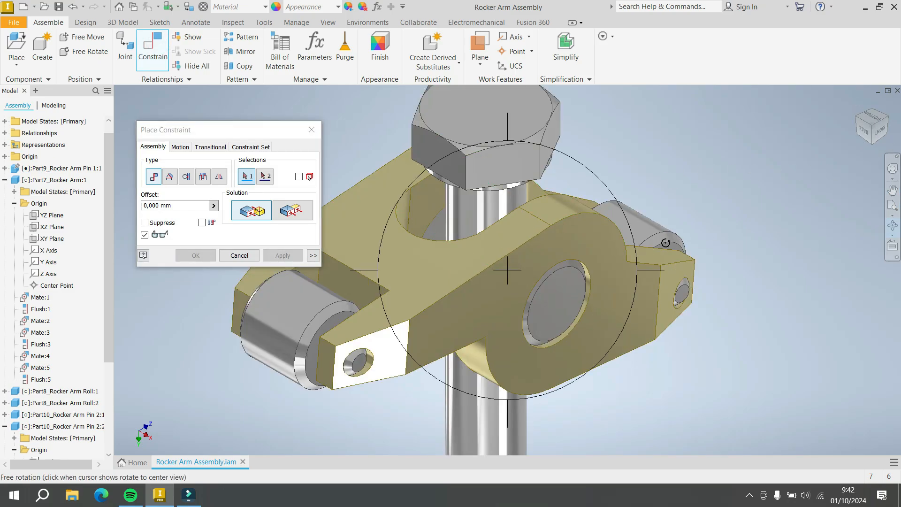
pyautogui.moveTo(563, 236); pyautogui.dragTo(546, 255)
pyautogui.scroll(-3, 546, 255)
pyautogui.scroll(5, 561, 148)
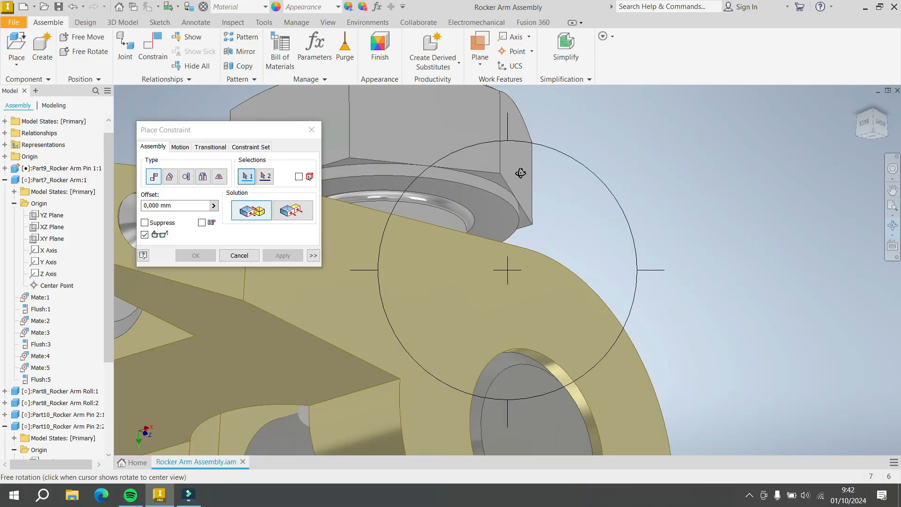
pyautogui.rightClick(647, 150)
pyautogui.click(692, 150)
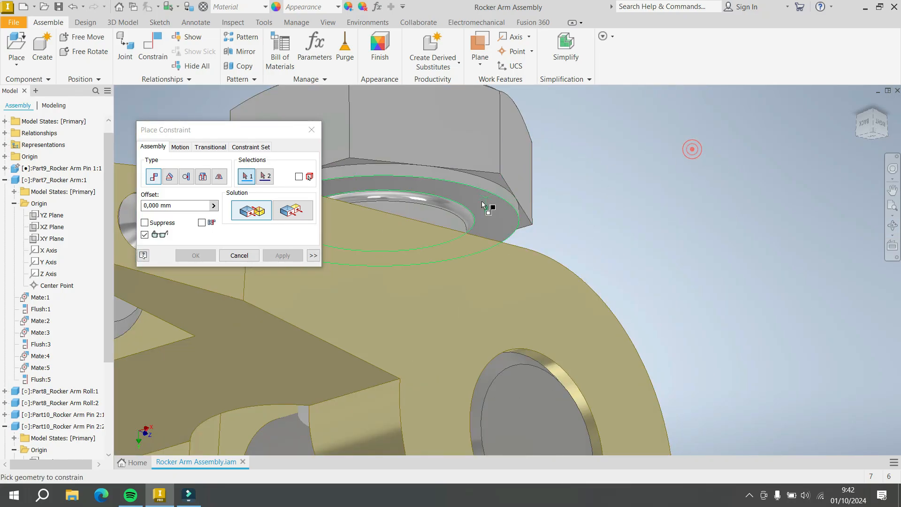
pyautogui.click(480, 201)
# Step: Pick the assembly's origin XZ plane as the second selection and set the constraint solution to Flush
pyautogui.scroll(-4, 657, 209)
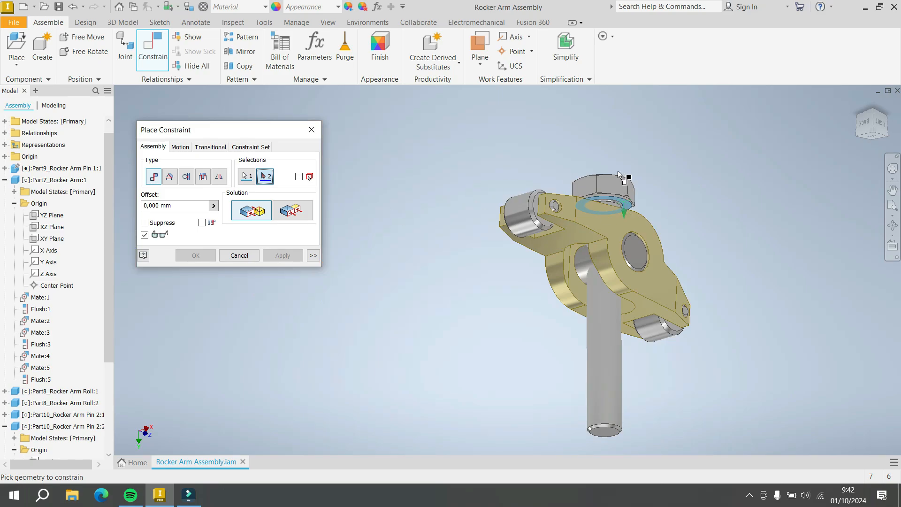
pyautogui.scroll(2, 556, 205)
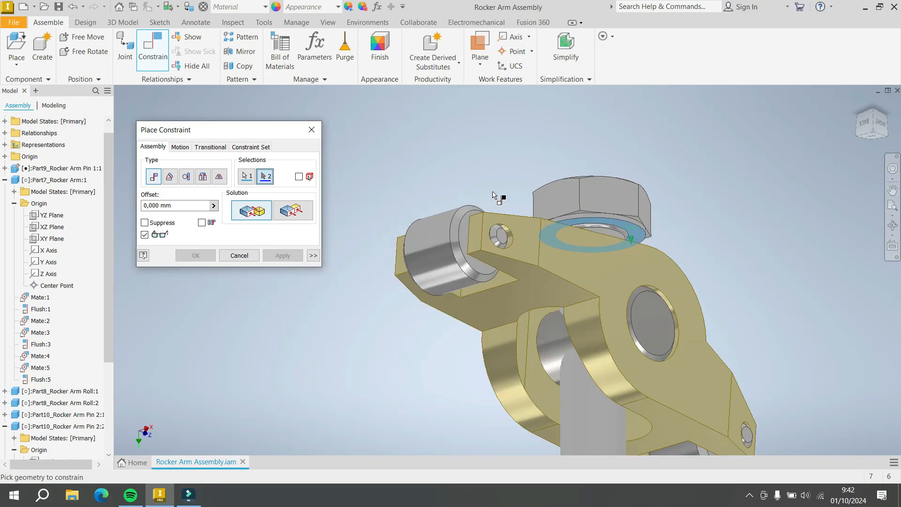
pyautogui.click(5, 180)
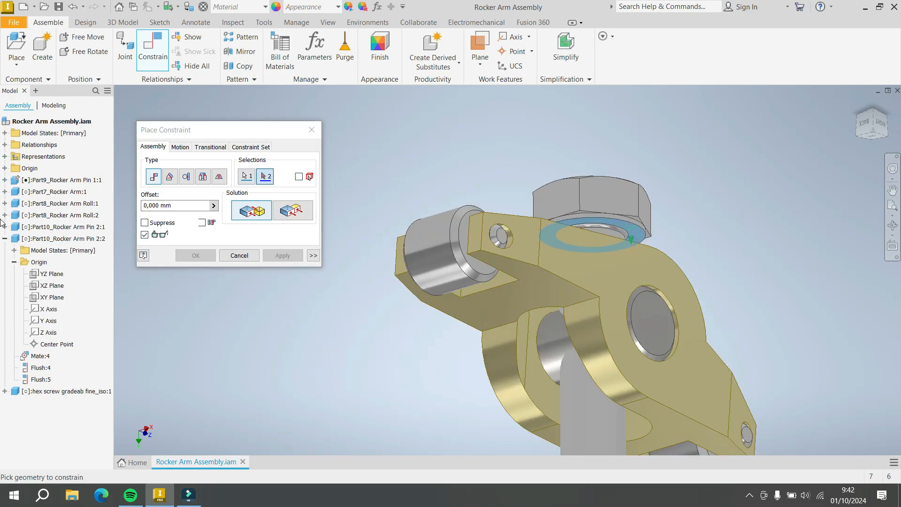
pyautogui.click(4, 239)
pyautogui.click(5, 168)
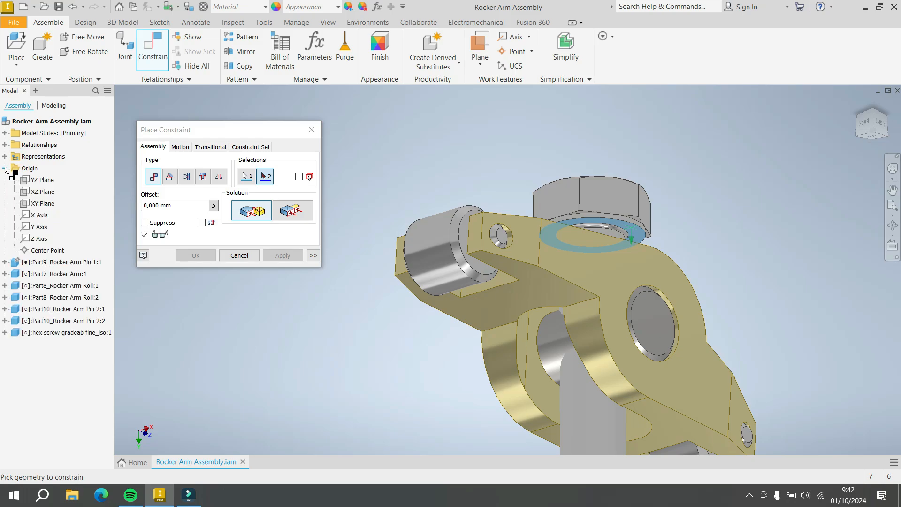
pyautogui.click(32, 194)
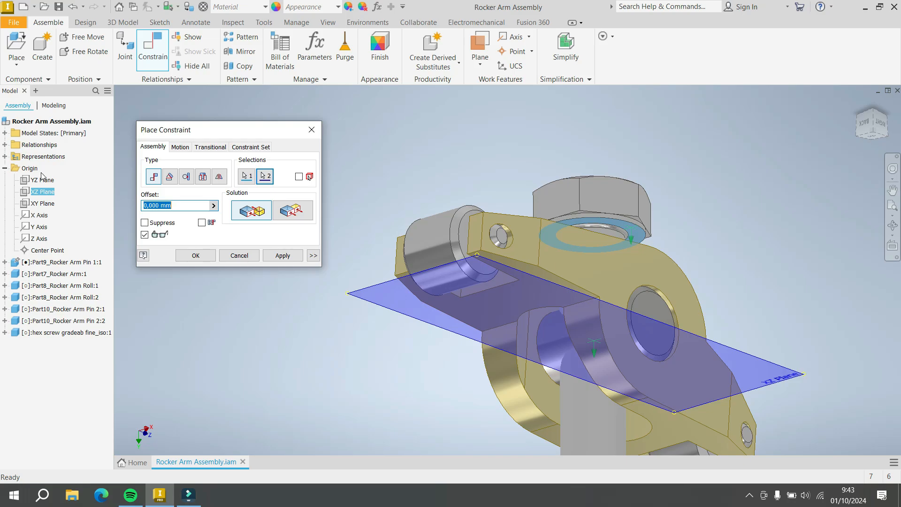
pyautogui.click(291, 211)
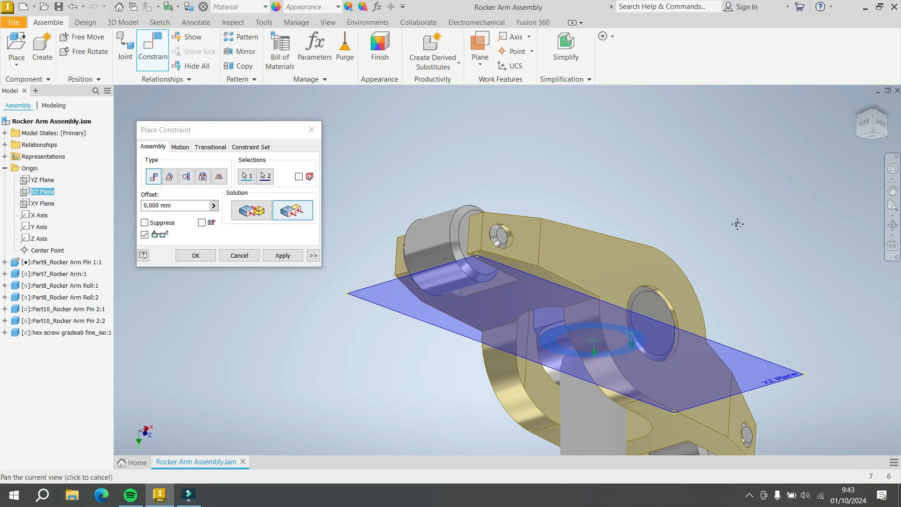
# Step: Set the Flush constraint's offset to 12.7 mm and finish constraining the hex screw's head height
pyautogui.scroll(-5, 650, 216)
pyautogui.scroll(5, 694, 240)
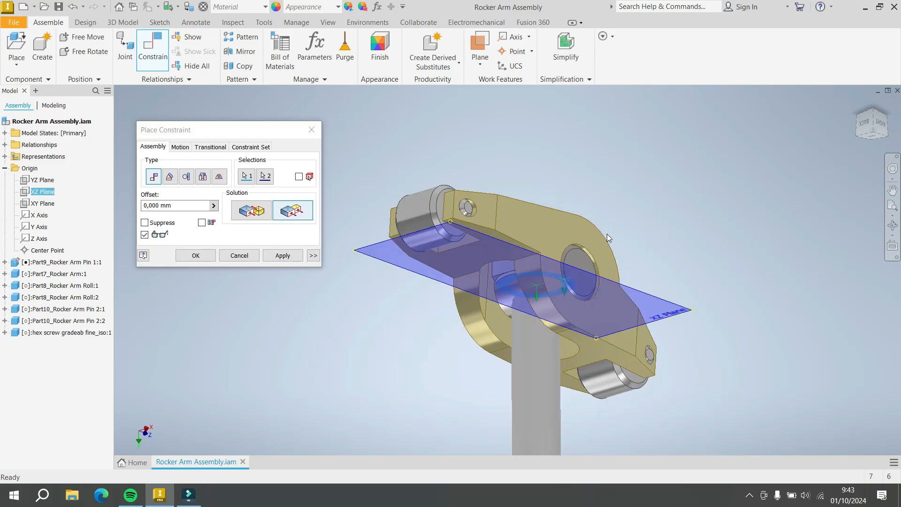
pyautogui.click(895, 229)
pyautogui.moveTo(606, 253); pyautogui.dragTo(551, 357)
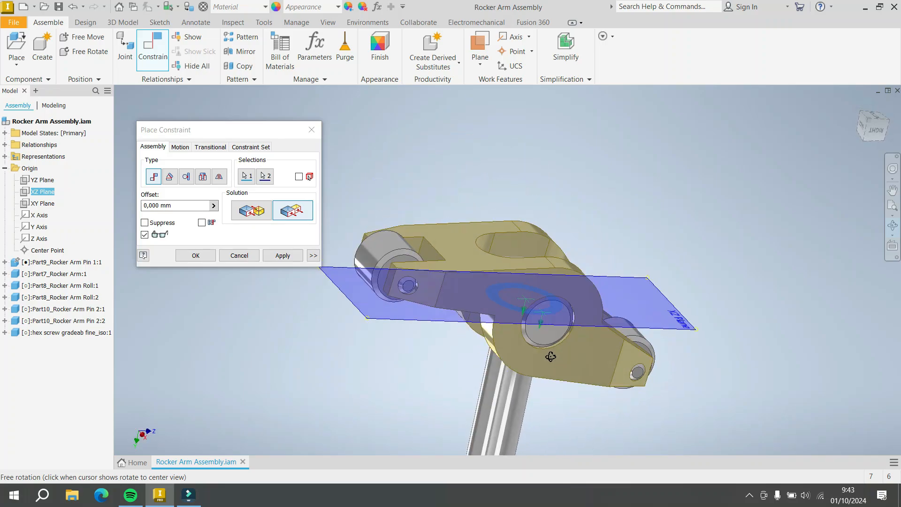
pyautogui.click(170, 206)
pyautogui.doubleClick(171, 207)
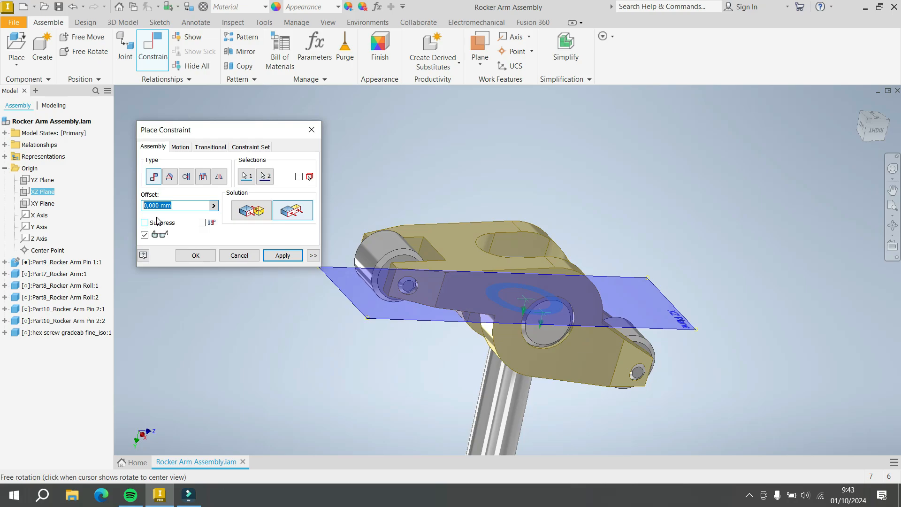
pyautogui.write('1')
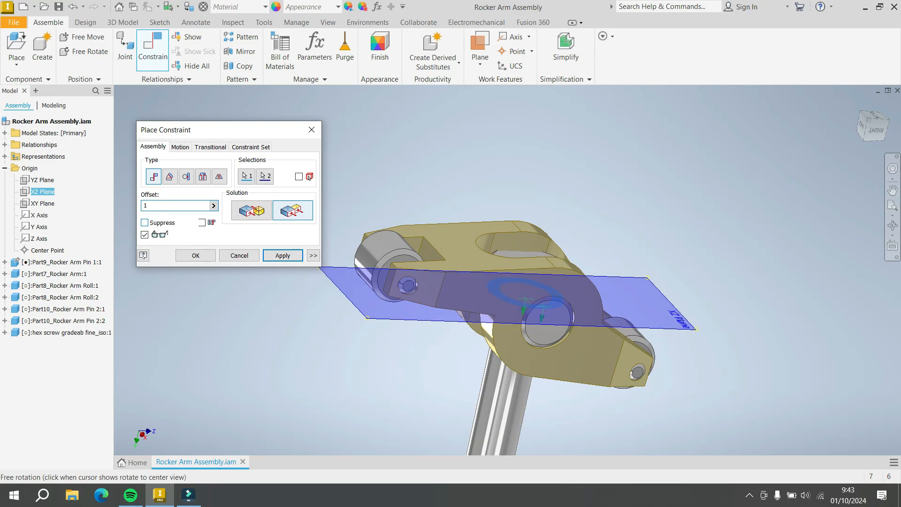
pyautogui.write('2.7')
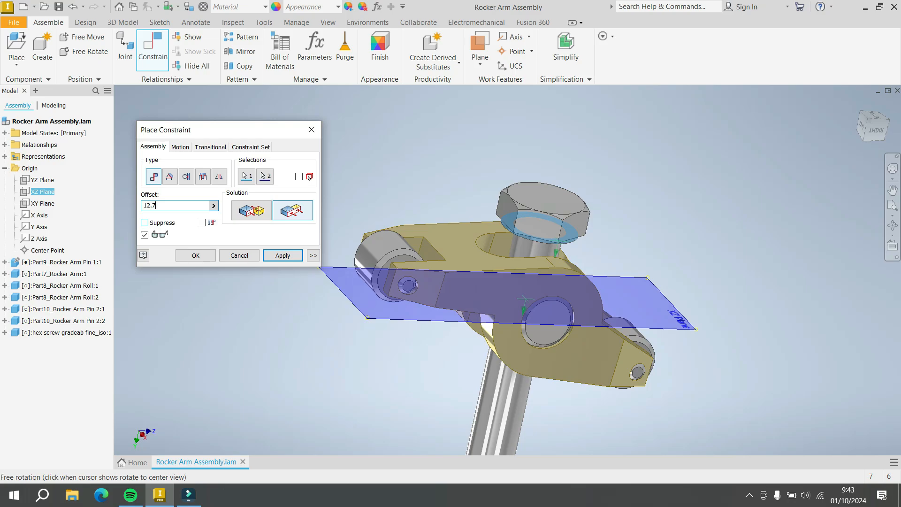
pyautogui.click(195, 256)
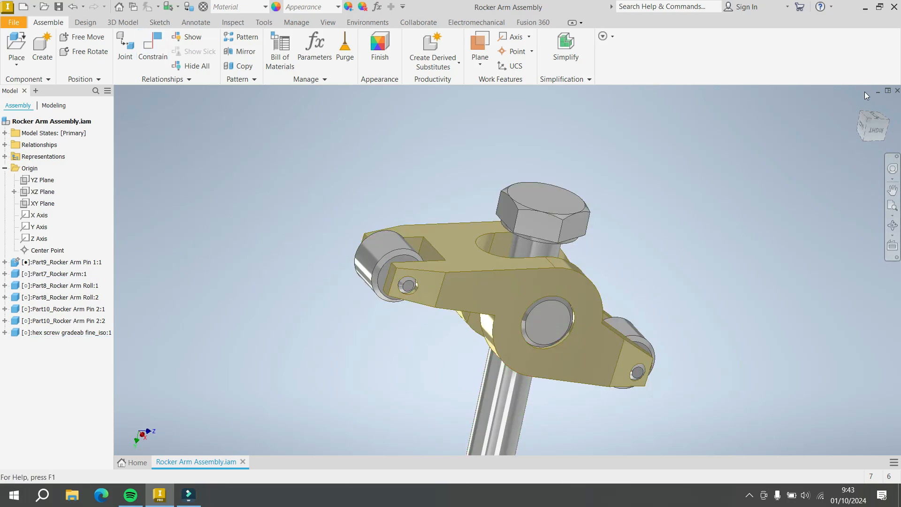
# Step: Swing the rocker arm about its pin in the home view to check its motion around the hex screw
pyautogui.click(857, 103)
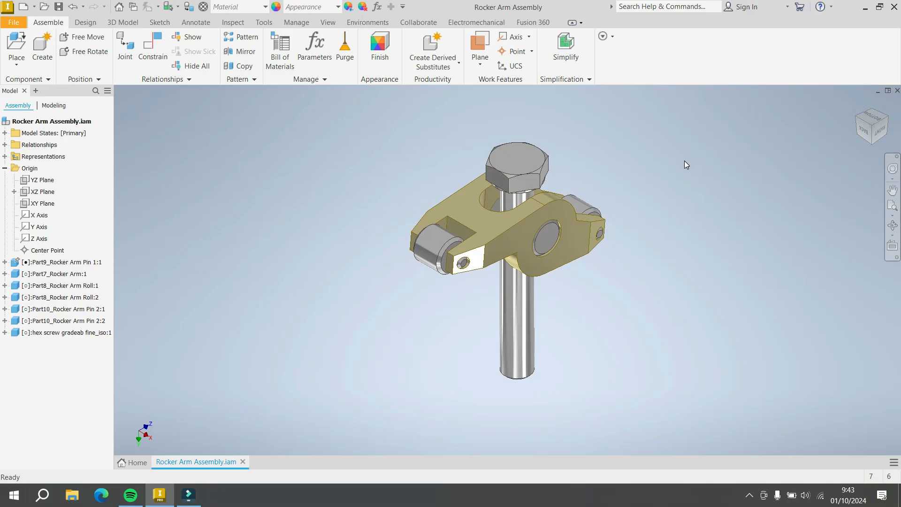
pyautogui.scroll(-5, 568, 186)
pyautogui.moveTo(438, 272); pyautogui.dragTo(454, 196)
pyautogui.scroll(4, 508, 319)
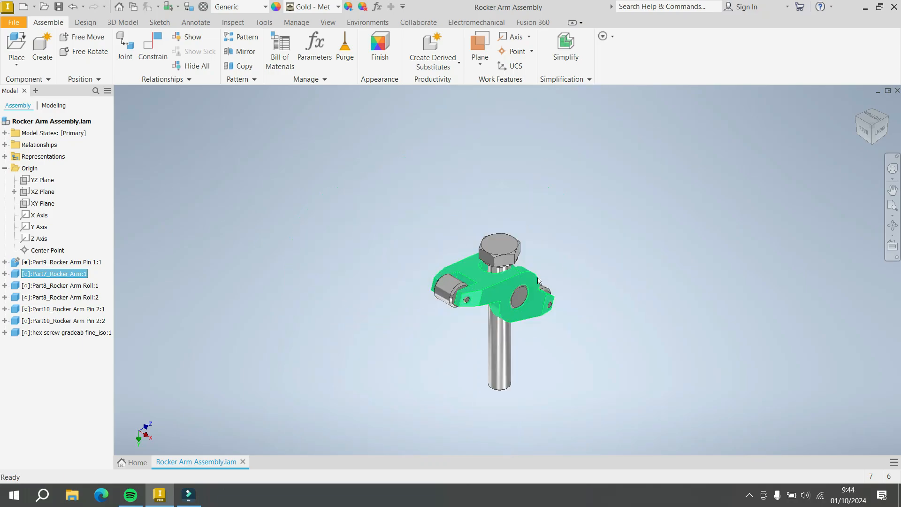
# Step: Swing the rocker arm about its pin and fine-tune its tilt in the Right view so the longer arm's upper edge sits nearly level
pyautogui.scroll(-3, 484, 328)
pyautogui.moveTo(490, 276)
pyautogui.mouseDown()
pyautogui.moveTo(487, 296)
pyautogui.moveTo(486, 288)
pyautogui.mouseUp()
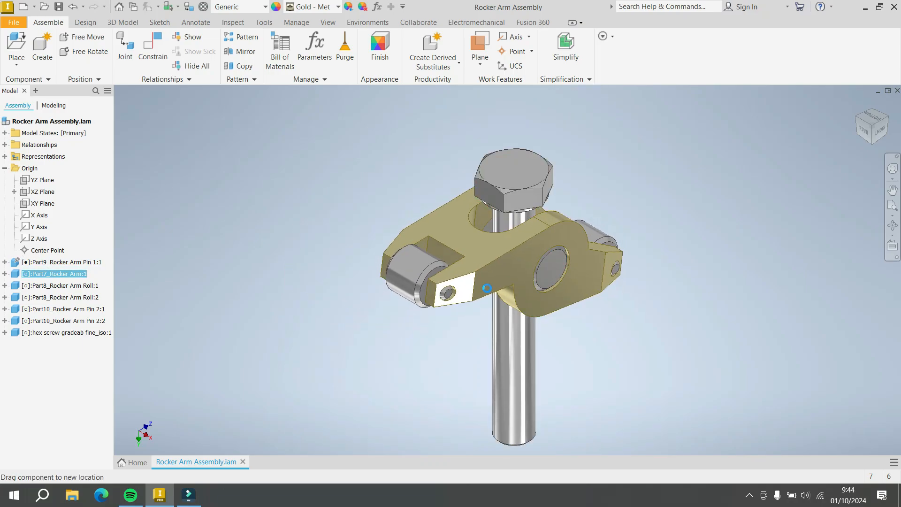
pyautogui.click(670, 223)
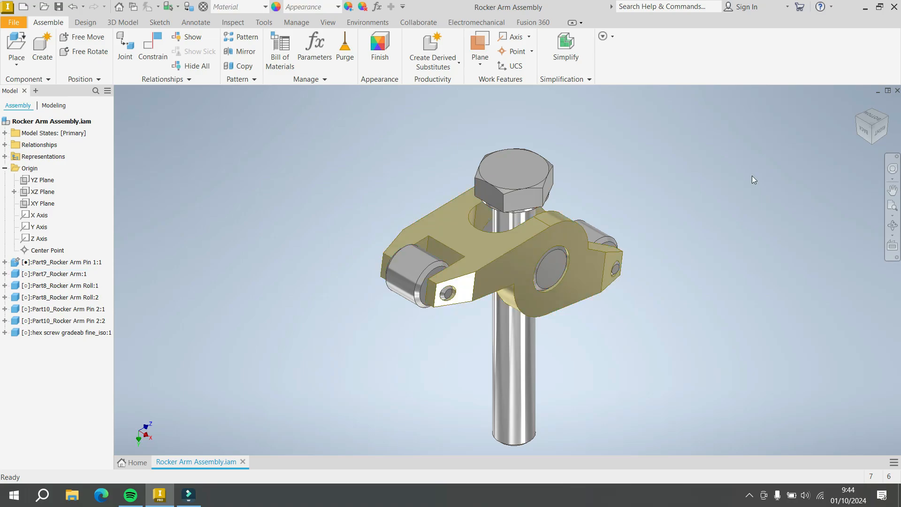
pyautogui.click(879, 130)
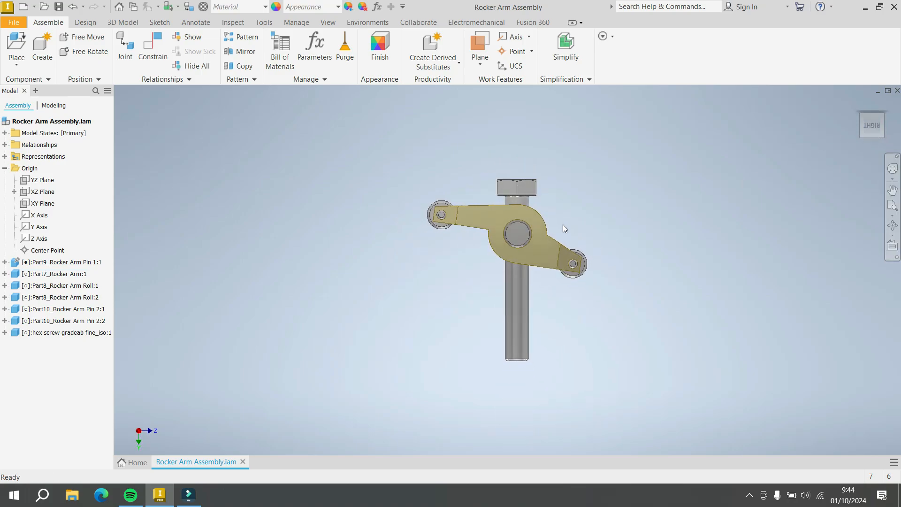
pyautogui.scroll(-4, 572, 245)
pyautogui.scroll(3, 574, 234)
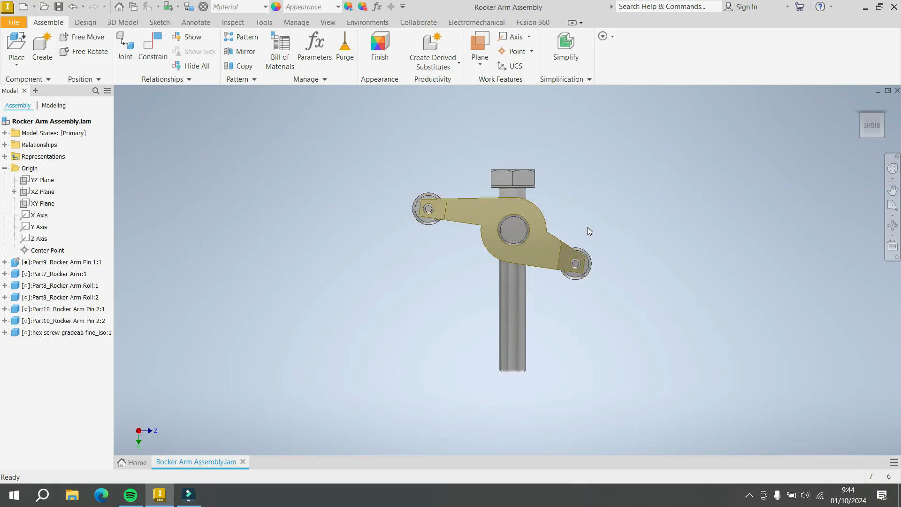
pyautogui.moveTo(449, 214)
pyautogui.mouseDown()
pyautogui.moveTo(454, 248)
pyautogui.moveTo(456, 215)
pyautogui.mouseUp()
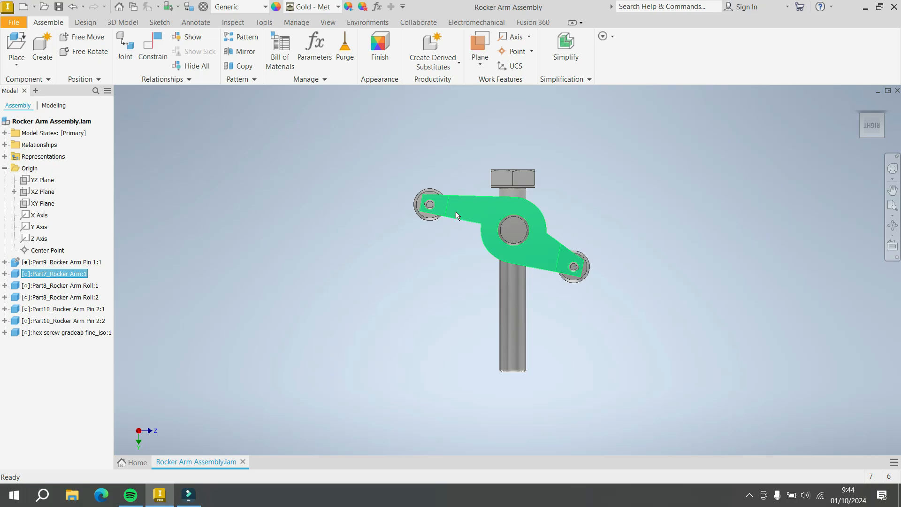
pyautogui.click(601, 118)
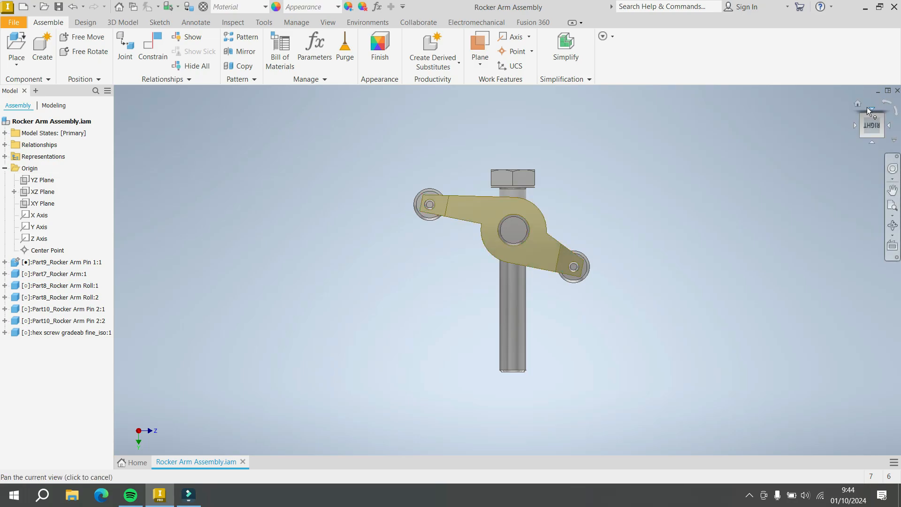
# Step: Restore the home view and save the changes to Rocker Arm Assembly.iam and its dependents
pyautogui.click(860, 104)
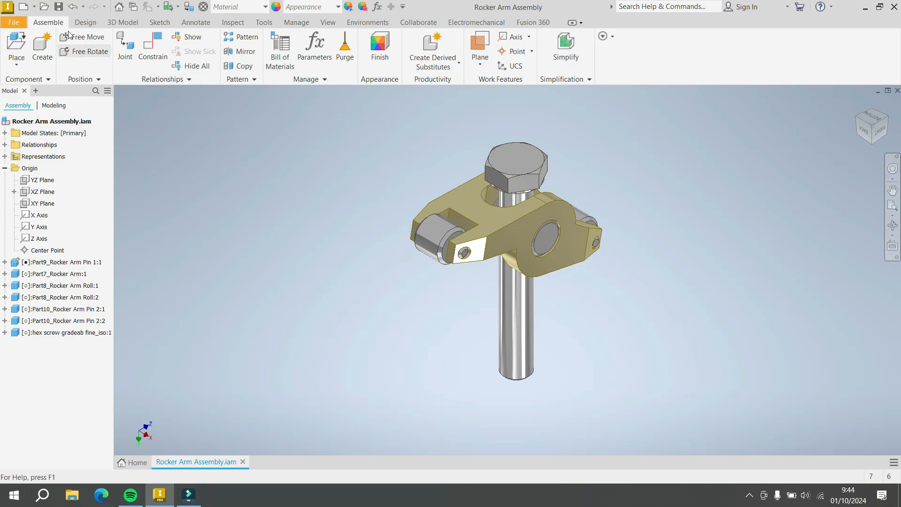
pyautogui.click(58, 7)
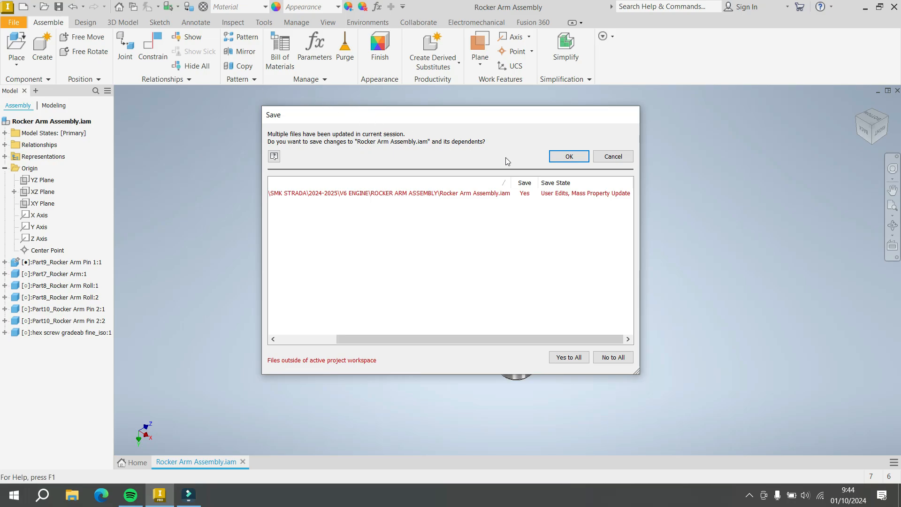
pyautogui.click(574, 159)
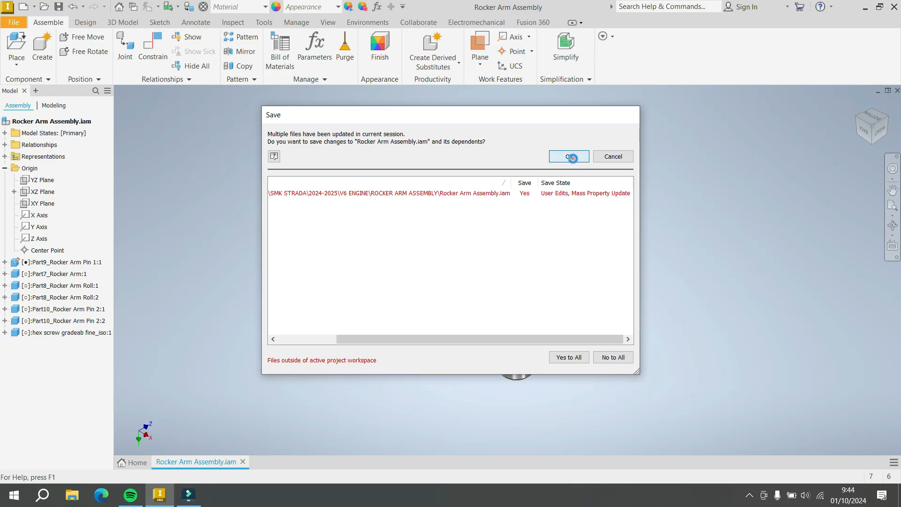